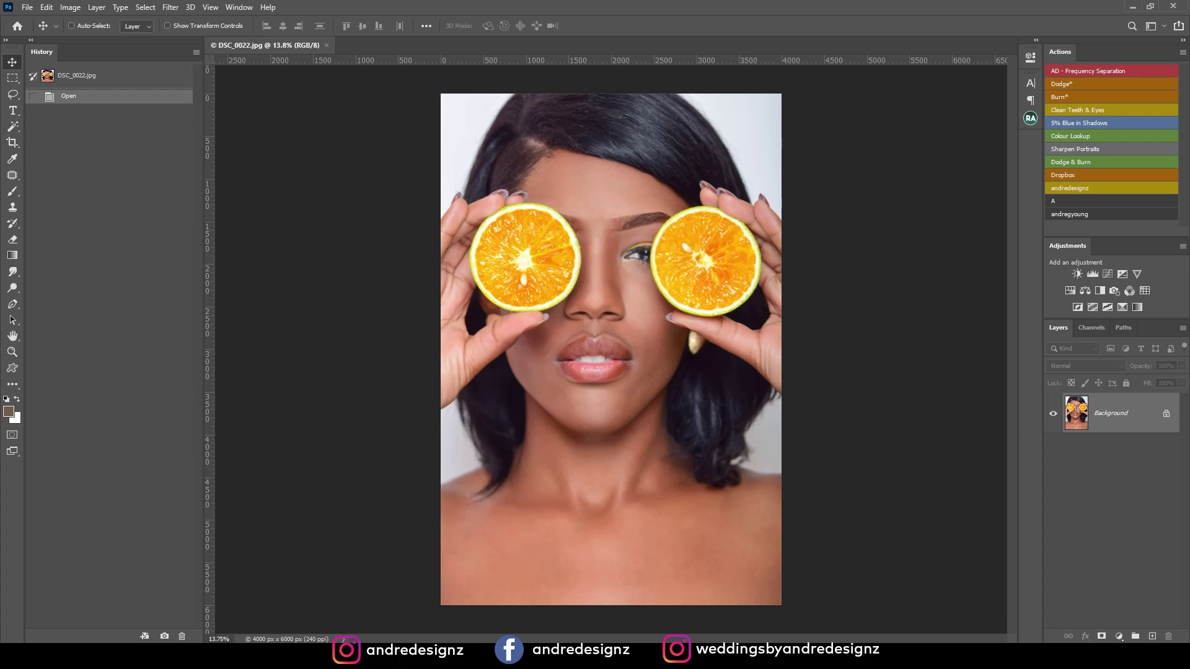
Crop the portrait to a vertical 4:5 ratio, shifting the photo down to keep more of the hair in the frame.
{"action": "left_click", "coordinate": [12, 143]}
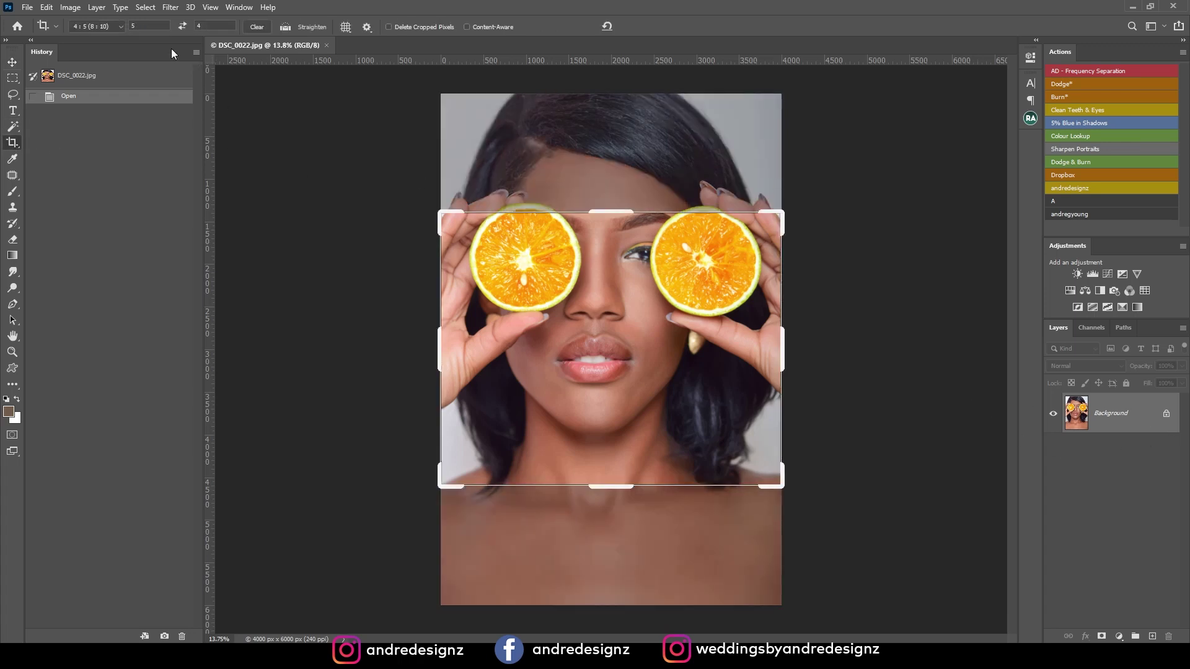
{"action": "left_click", "coordinate": [109, 28]}
{"action": "left_click", "coordinate": [183, 26]}
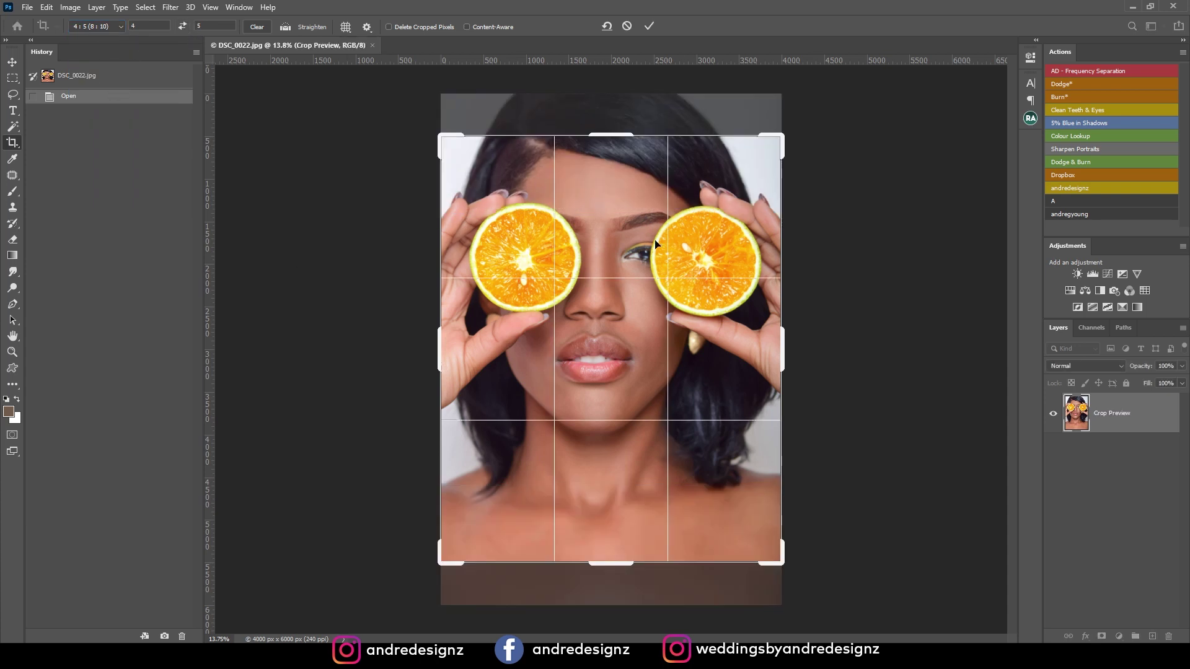
{"action": "key", "text": "Down"}
{"action": "key", "text": "Down"}
{"action": "key", "text": "Down"}
{"action": "key", "text": "Down"}
{"action": "key", "text": "Down"}
{"action": "key", "text": "Down"}
{"action": "key", "text": "Down"}
{"action": "key", "text": "Down"}
{"action": "key", "text": "Down"}
{"action": "key", "text": "Down"}
{"action": "key", "text": "Down"}
{"action": "key", "text": "Down"}
{"action": "key", "text": "Down"}
{"action": "key", "text": "Down"}
{"action": "key", "text": "Down"}
{"action": "key", "text": "Down"}
{"action": "key", "text": "Down"}
{"action": "key", "text": "Down"}
{"action": "key", "text": "Down"}
{"action": "key", "text": "Down"}
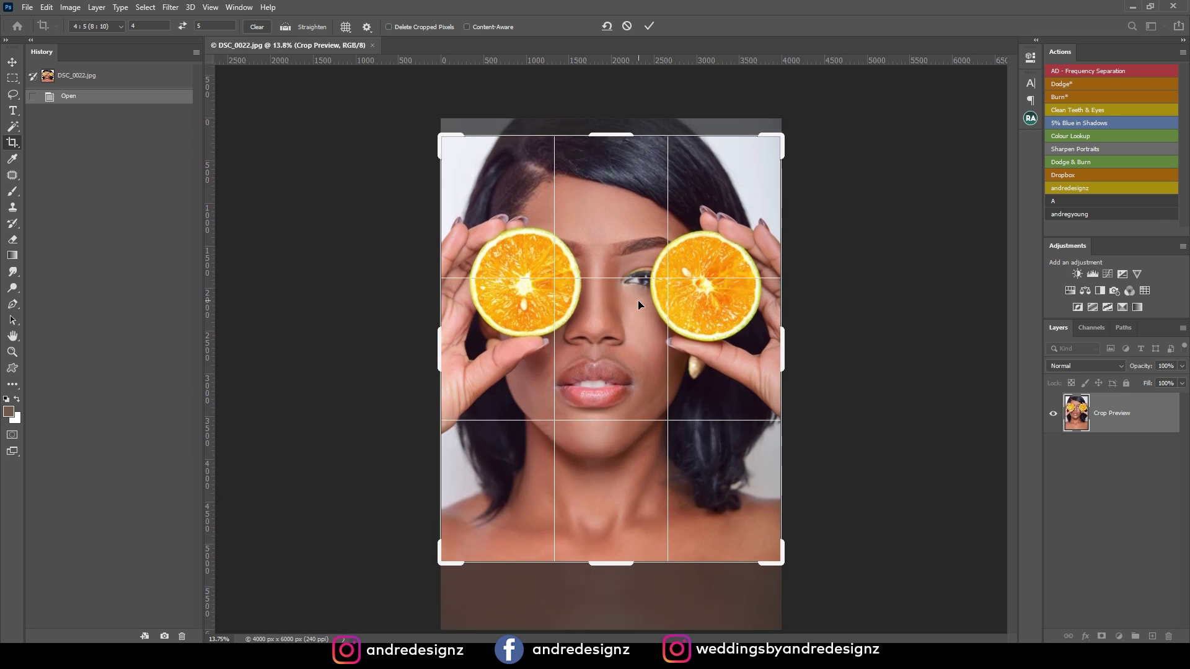
{"action": "key", "text": "Down"}
{"action": "key", "text": "Down"}
{"action": "key", "text": "Down"}
{"action": "key", "text": "Down"}
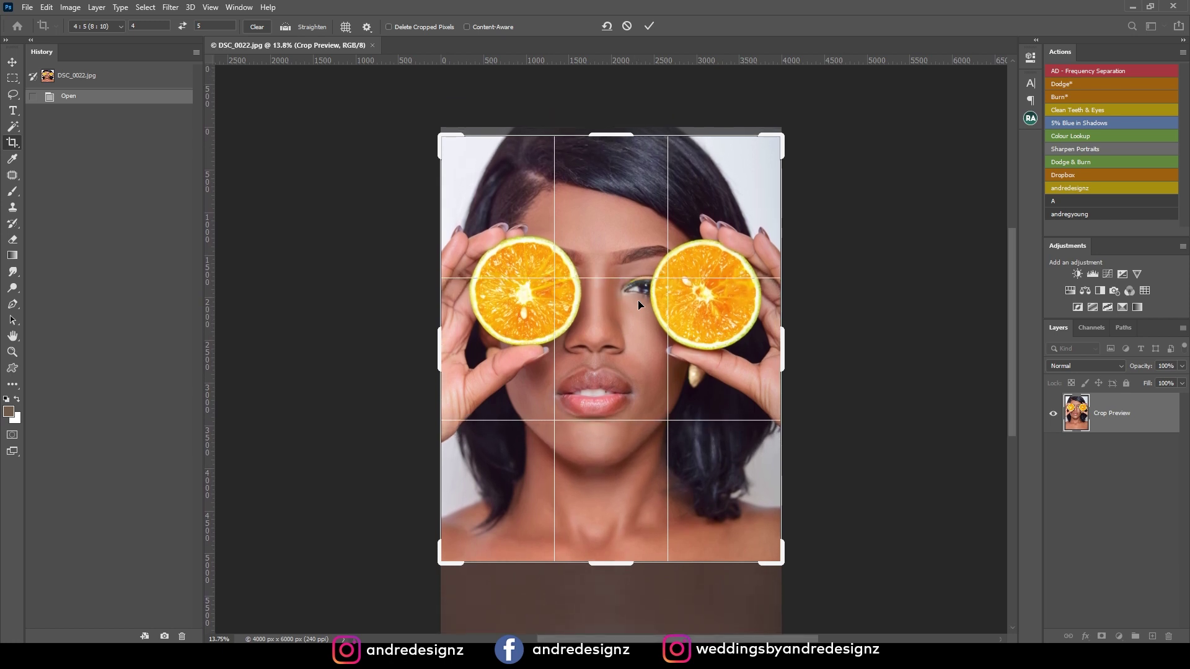
{"action": "key", "text": "Return"}
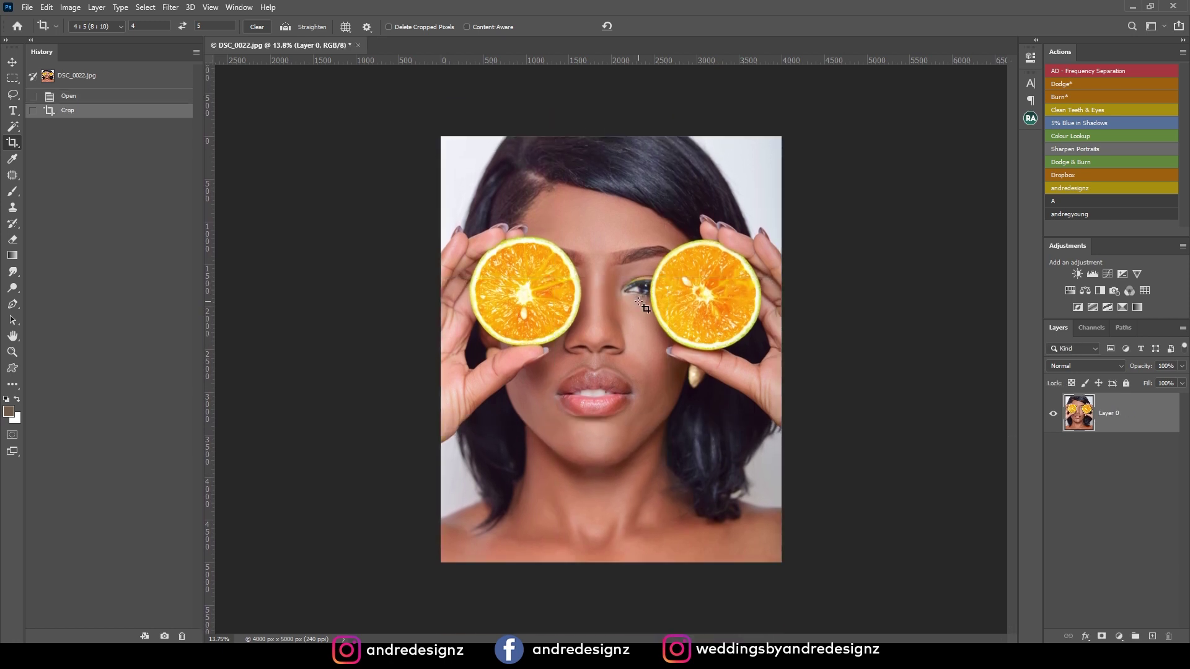
{"action": "left_click_drag", "start_coordinate": [1143, 415], "coordinate": [1156, 629]}
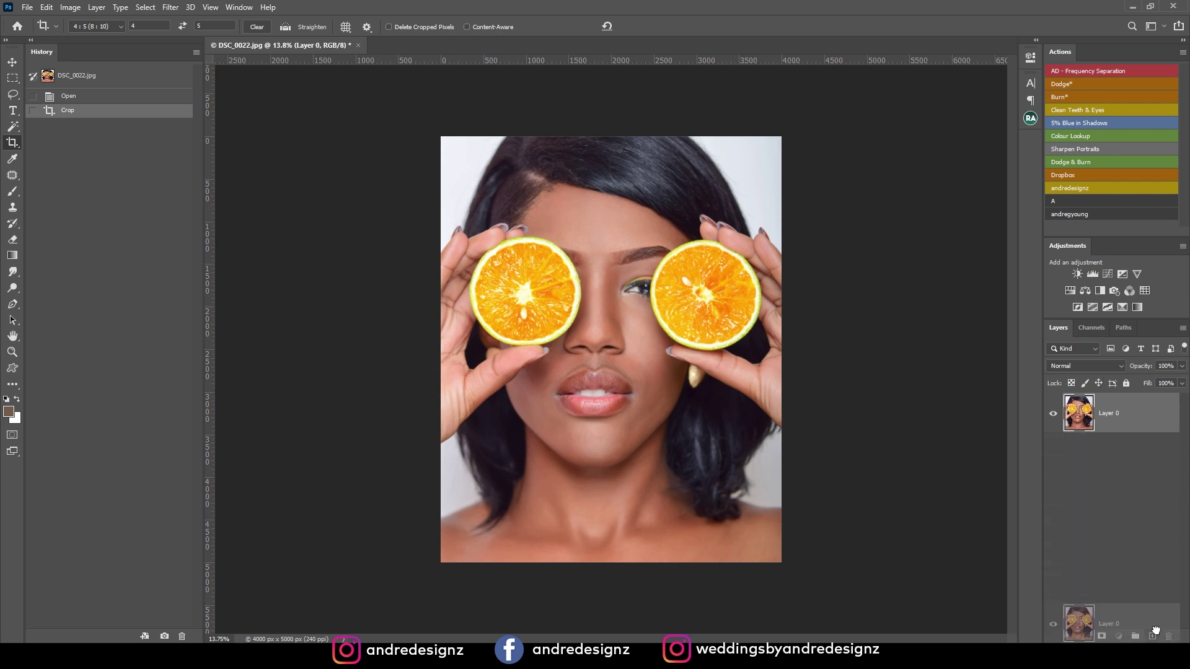
{"action": "left_click_drag", "start_coordinate": [1153, 637], "coordinate": [1153, 637]}
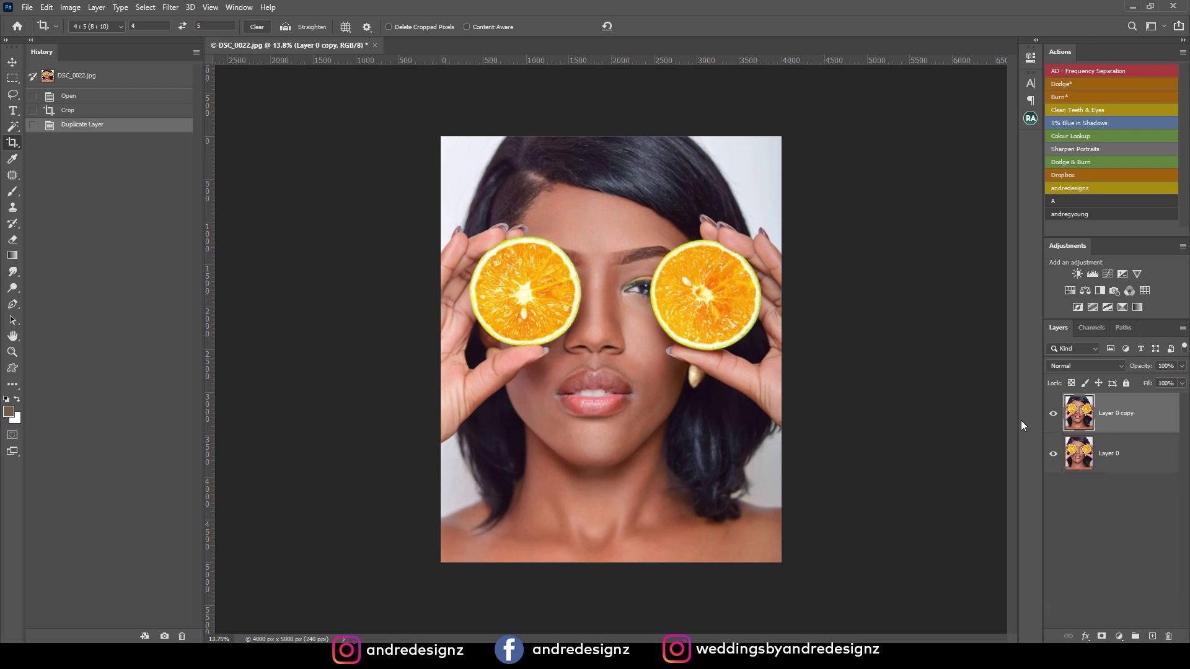
{"action": "key", "text": "Delete"}
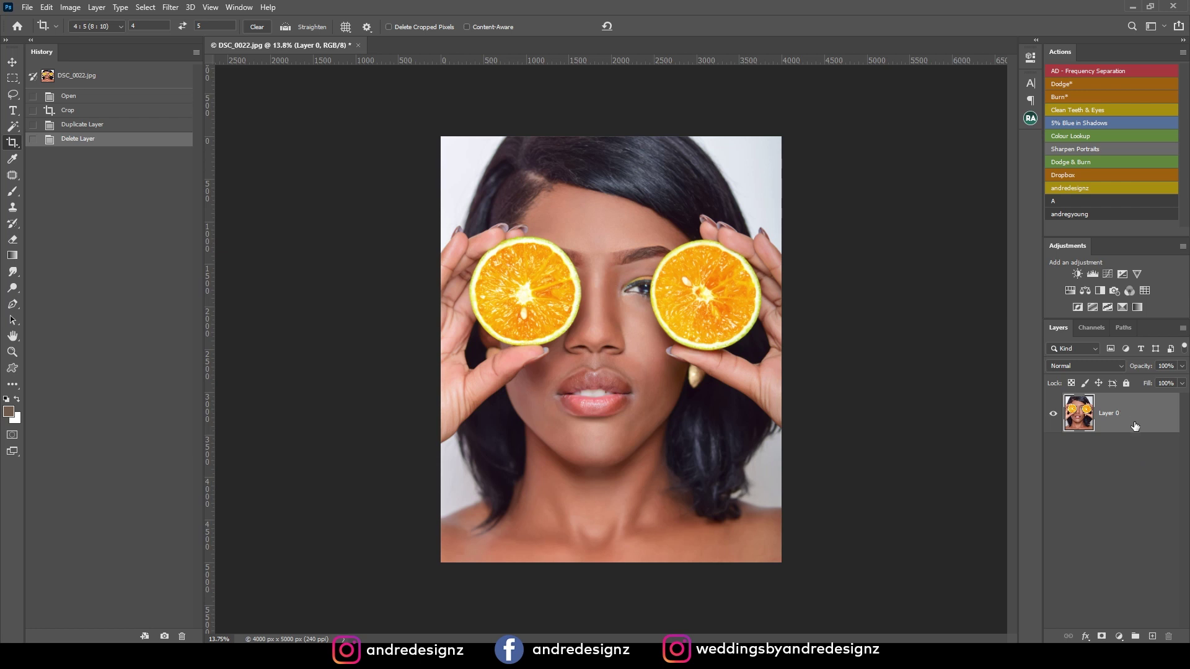
Convert Layer 0 into a Background layer.
{"action": "left_click", "coordinate": [96, 8]}
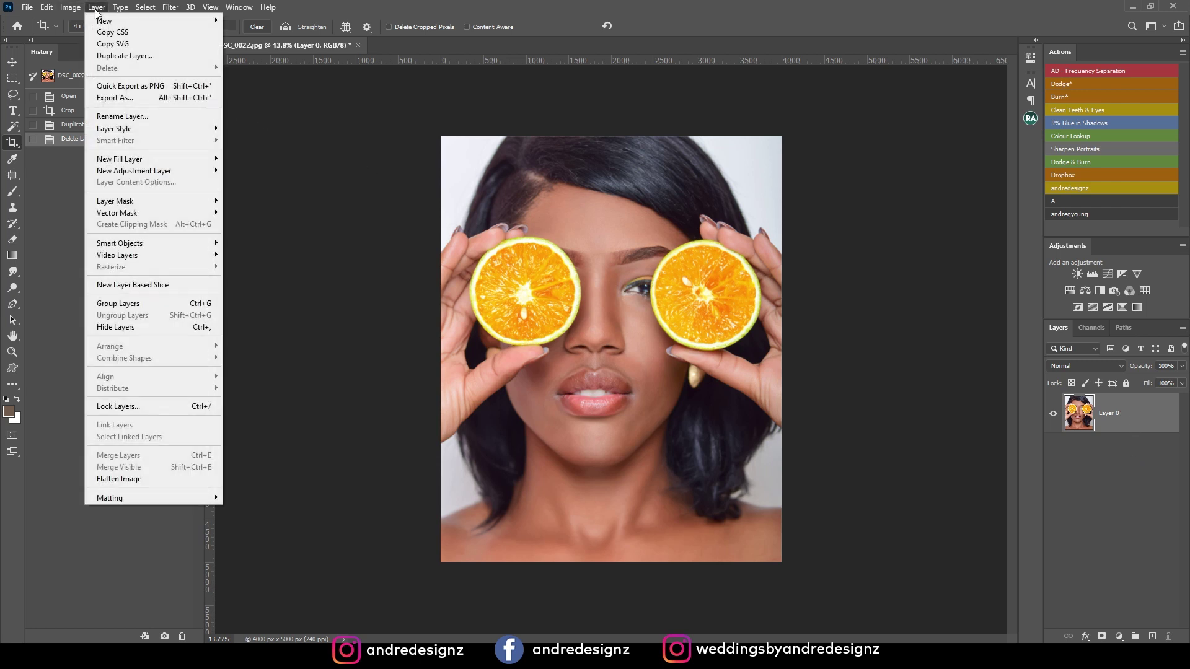
{"action": "mouse_move", "coordinate": [121, 22]}
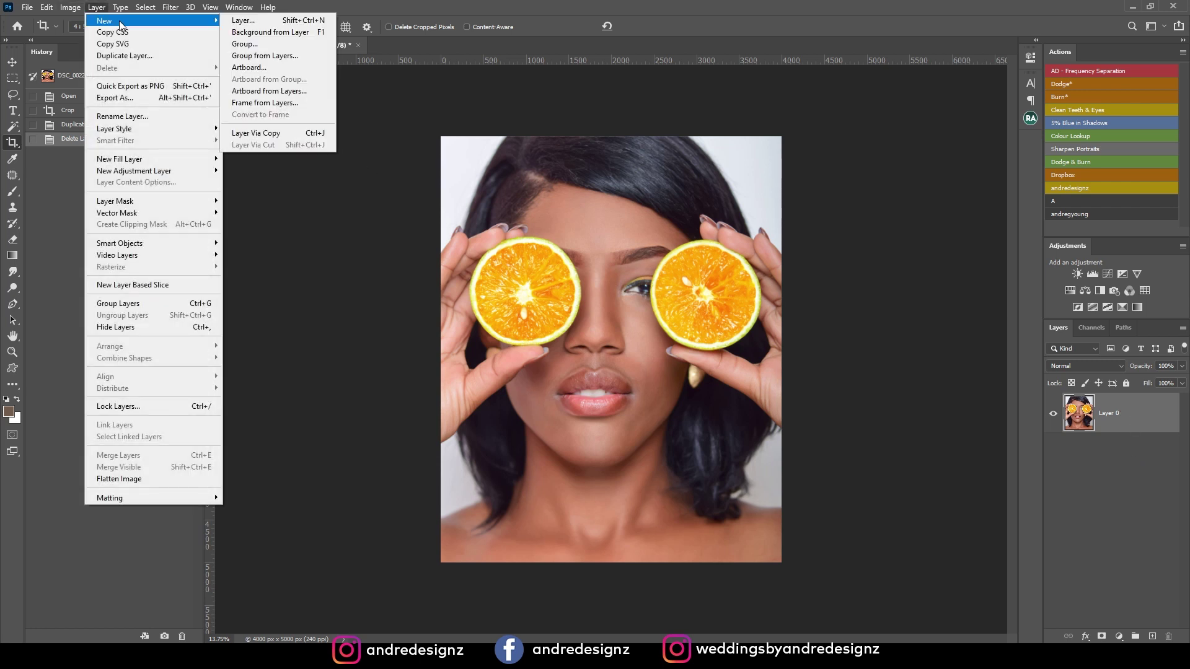
{"action": "left_click", "coordinate": [266, 32]}
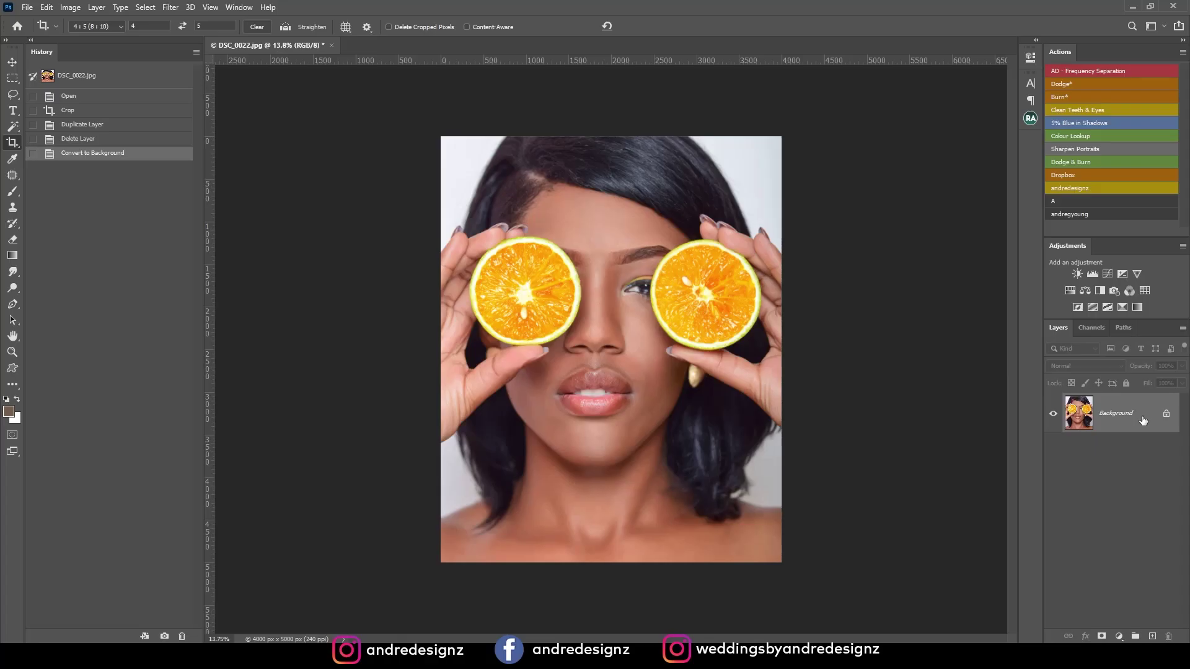
Duplicate the Background layer and run the AD - Frequency Separation action on the document.
{"action": "left_click_drag", "start_coordinate": [1144, 421], "coordinate": [1151, 636]}
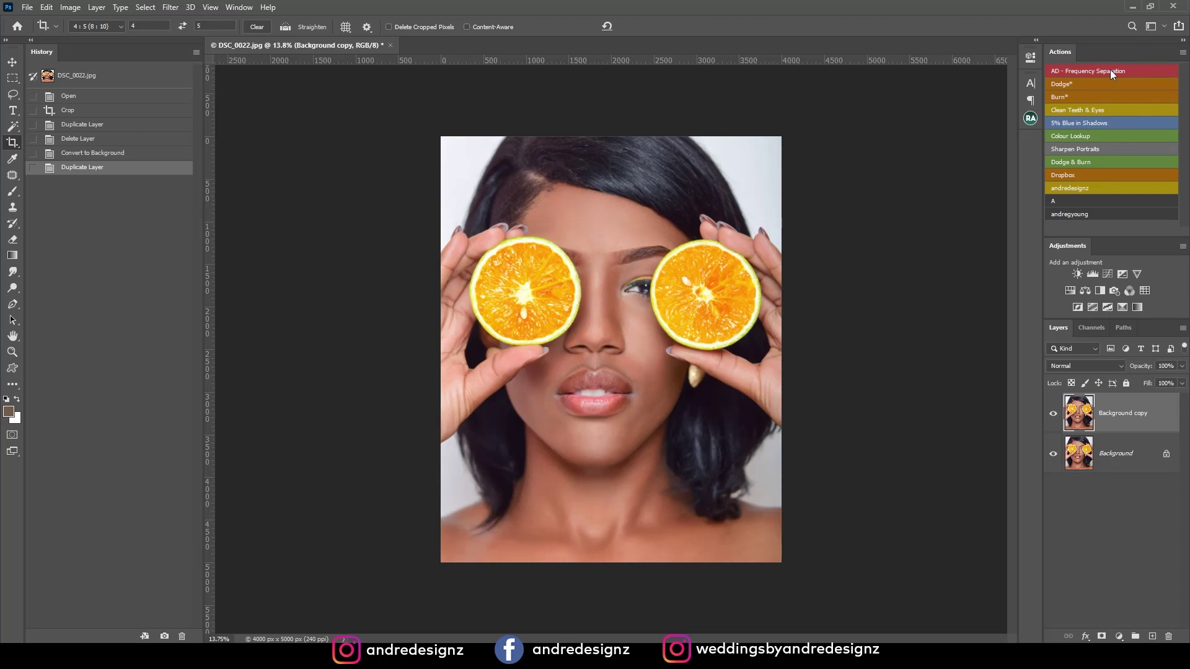
{"action": "left_click", "coordinate": [1110, 71]}
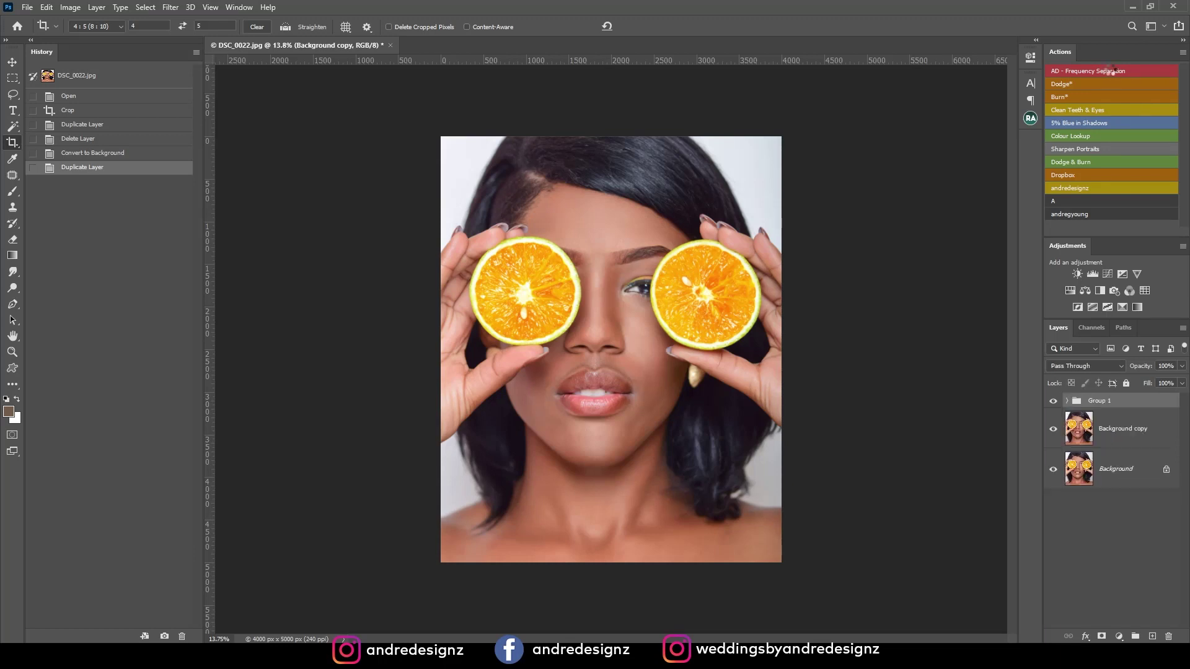
{"action": "left_click", "coordinate": [329, 207]}
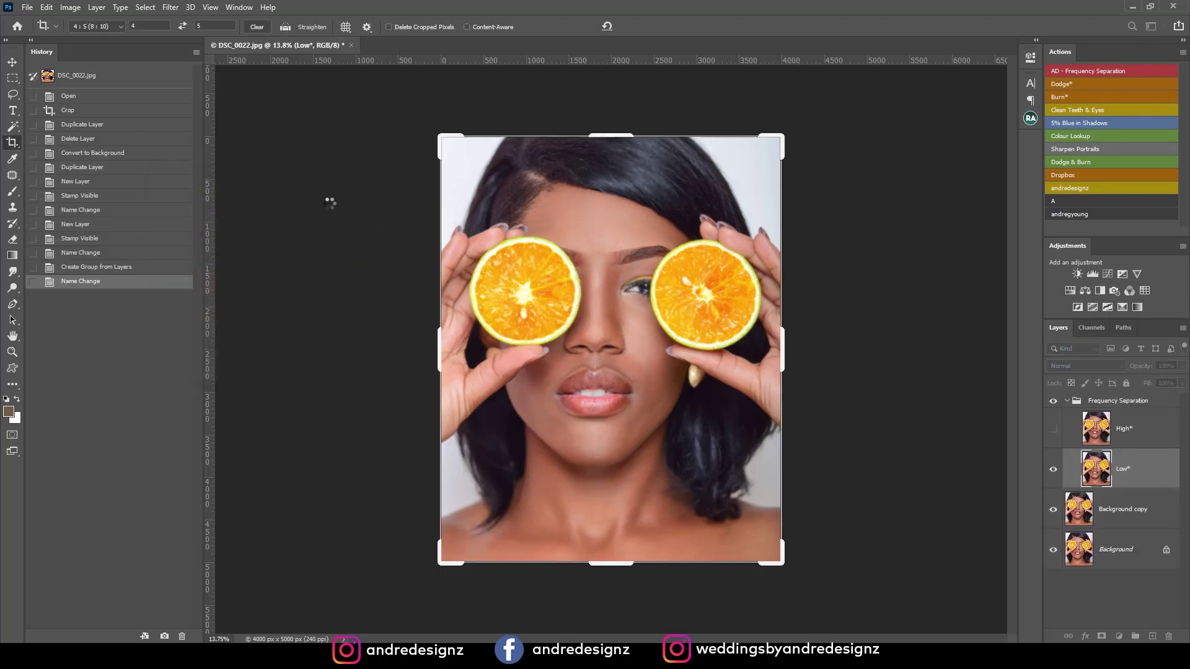
Smooth the forehead skin on the Low* layer using the Mixer Brush at a size of 400.
{"action": "left_click", "coordinate": [1148, 512]}
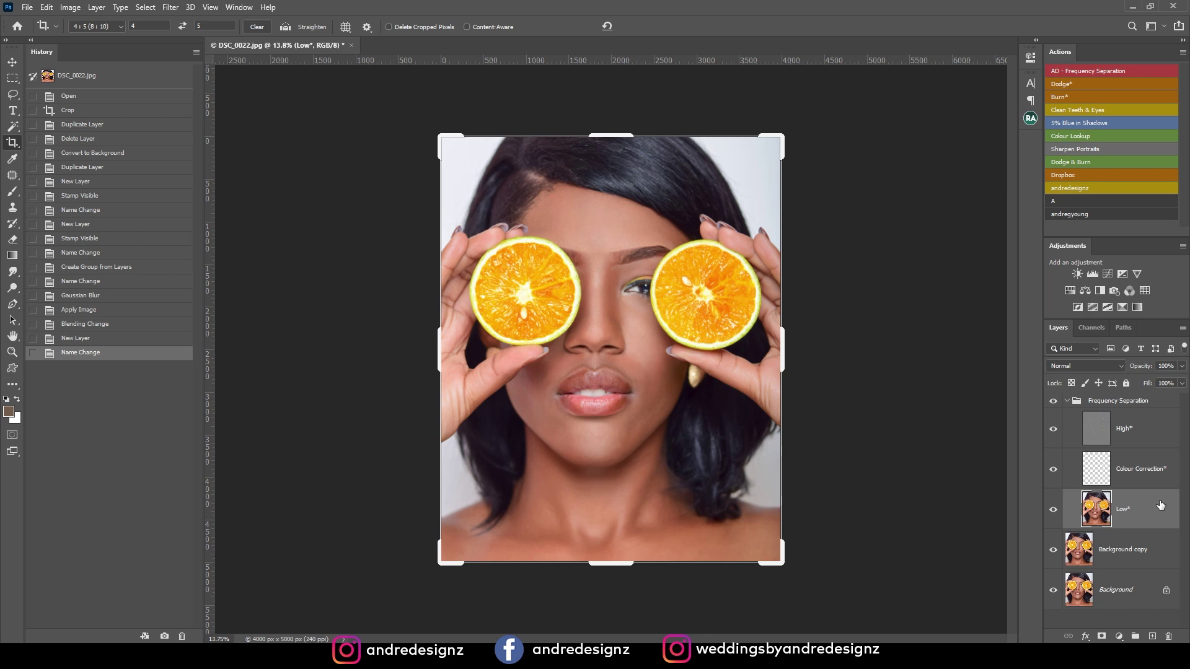
{"action": "key", "text": "b"}
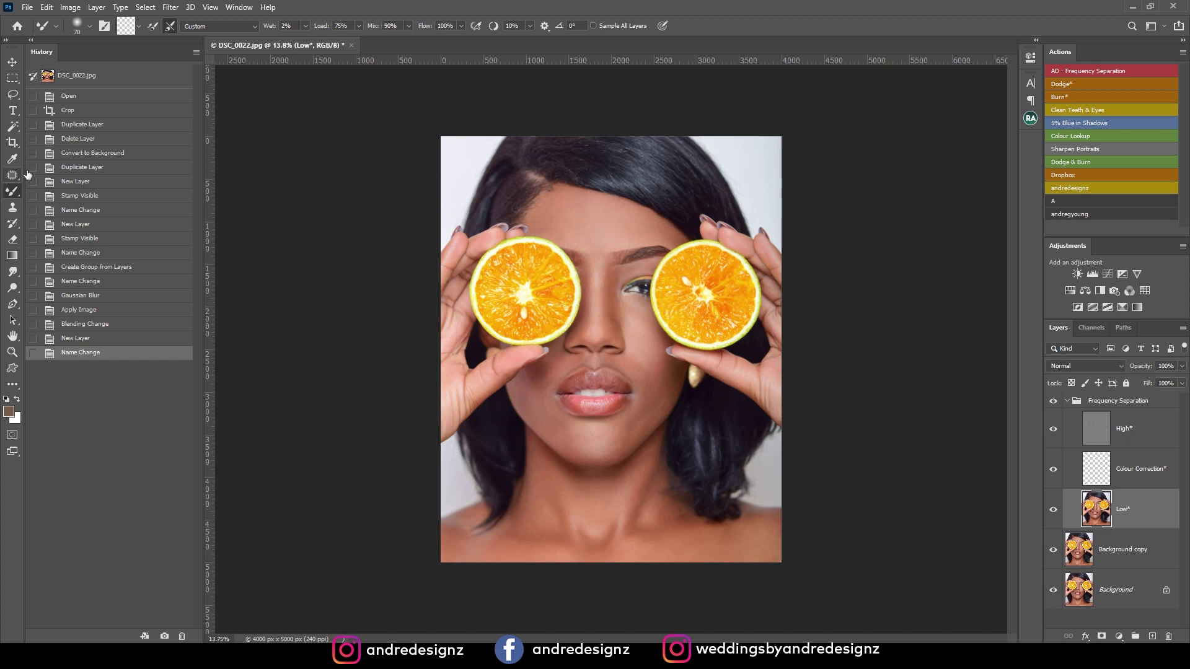
{"action": "right_click", "coordinate": [13, 194]}
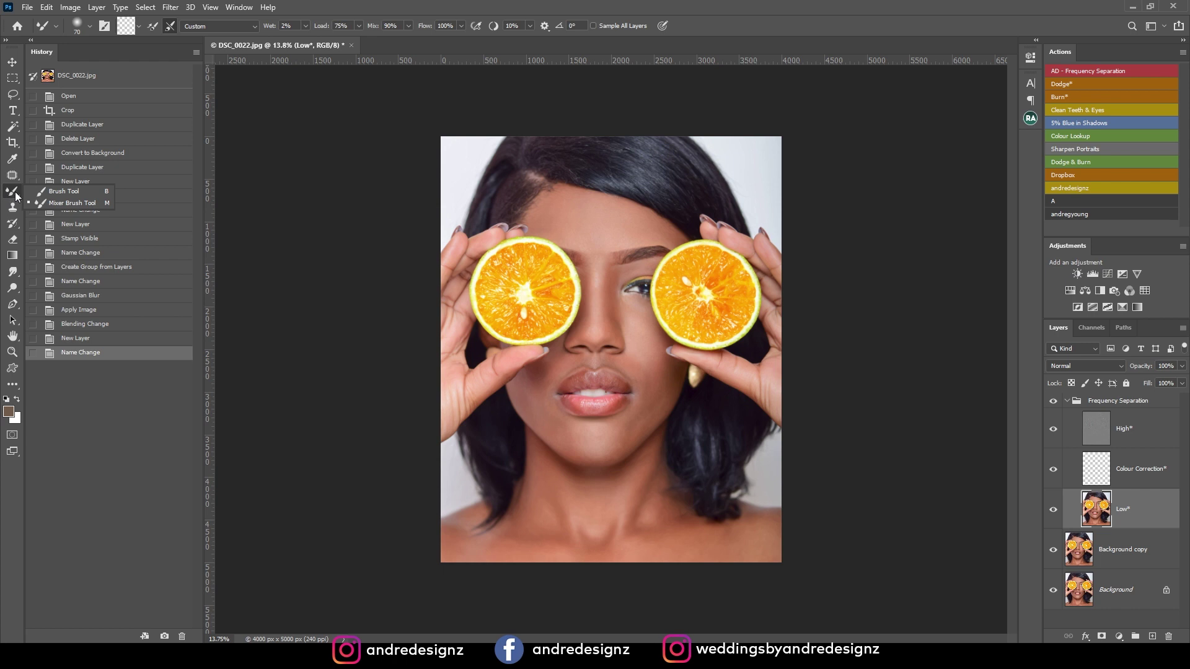
{"action": "left_click", "coordinate": [62, 203]}
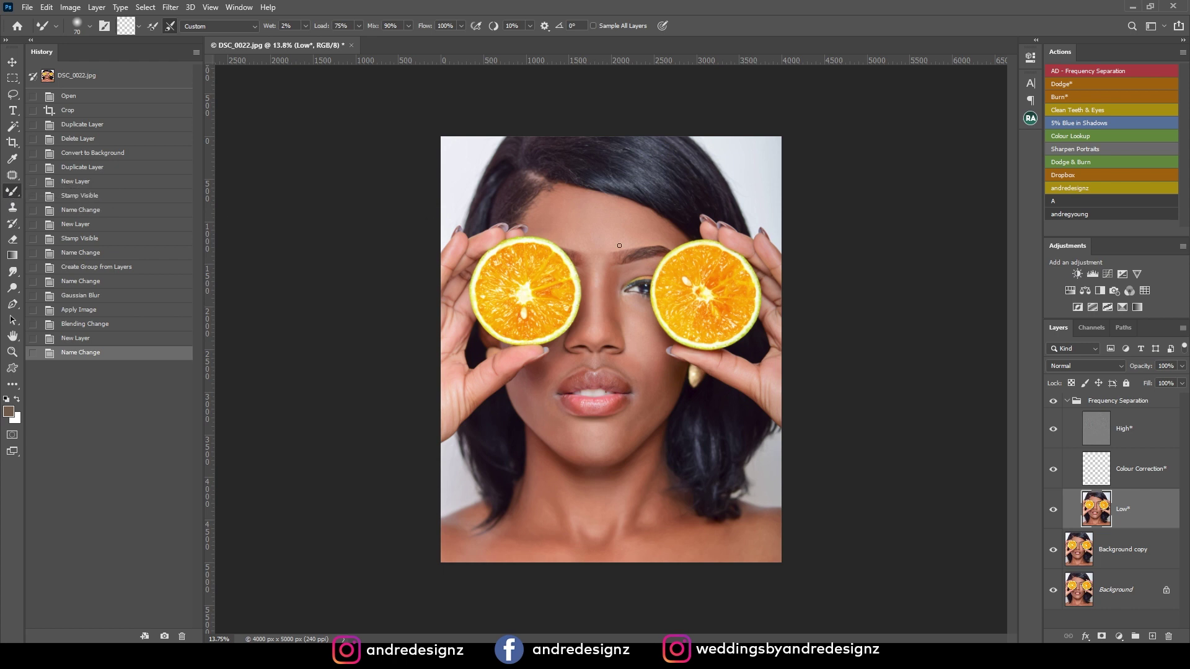
{"action": "scroll", "coordinate": [601, 222], "scroll_direction": "up", "scroll_amount": 2}
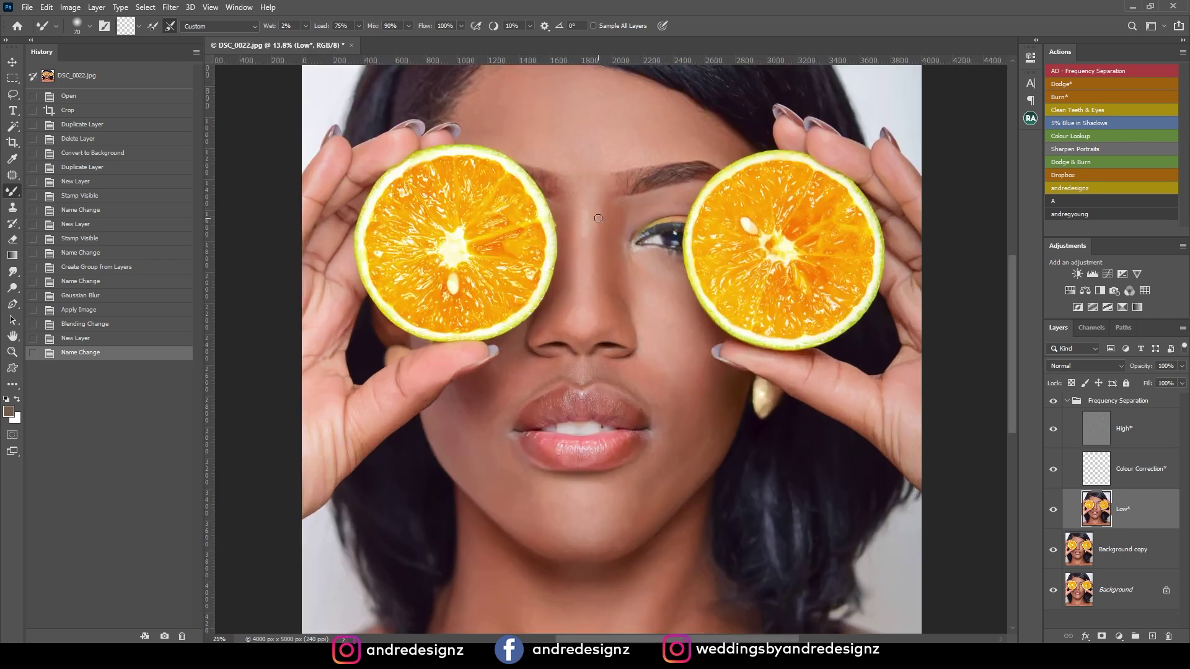
{"action": "key", "text": "ctrl+minus"}
{"action": "key", "text": "ctrl+plus"}
{"action": "key", "text": "bracketright"}
{"action": "key", "text": "bracketright"}
{"action": "key", "text": "bracketright"}
{"action": "mouse_move", "coordinate": [539, 111]}
{"action": "left_mouse_down"}
{"action": "mouse_move", "coordinate": [586, 180]}
{"action": "mouse_move", "coordinate": [607, 193]}
{"action": "left_mouse_up"}
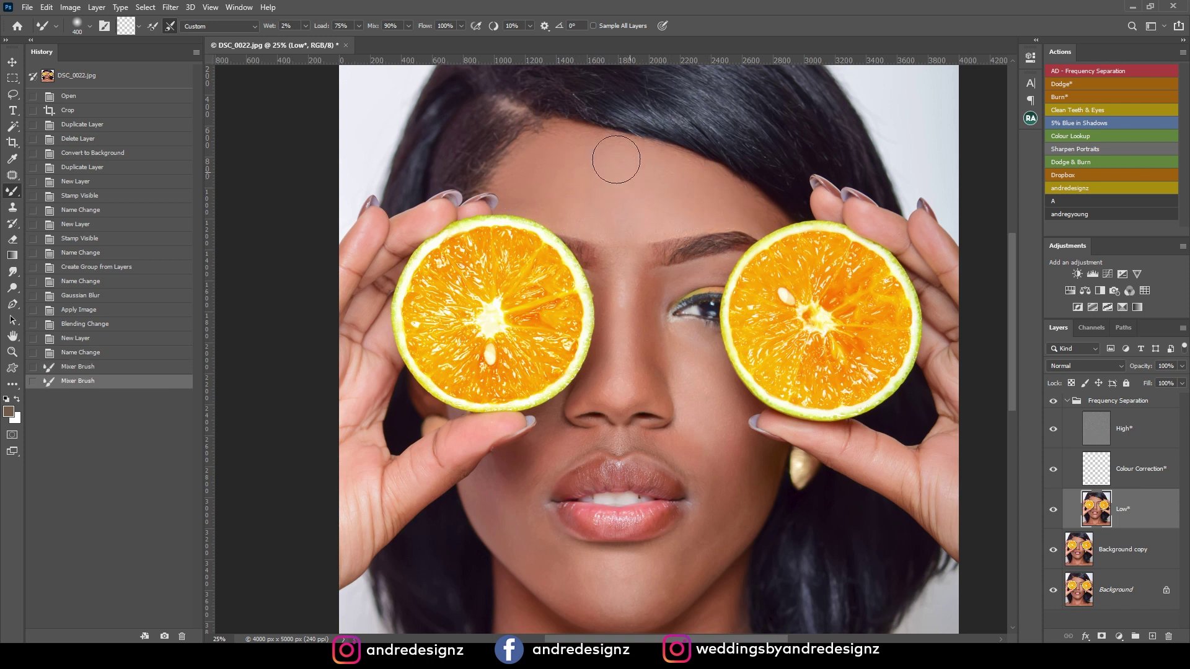
{"action": "mouse_move", "coordinate": [556, 163]}
{"action": "left_mouse_down"}
{"action": "mouse_move", "coordinate": [615, 196]}
{"action": "mouse_move", "coordinate": [709, 202]}
{"action": "mouse_move", "coordinate": [648, 203]}
{"action": "left_mouse_up"}
{"action": "left_click", "coordinate": [648, 203]}
Blend the skin between the eyebrows, along the nose and on the eyelid with a smaller Mixer Brush, down to size 175.
{"action": "key", "text": "bracketleft"}
{"action": "key", "text": "bracketleft"}
{"action": "key", "text": "bracketleft"}
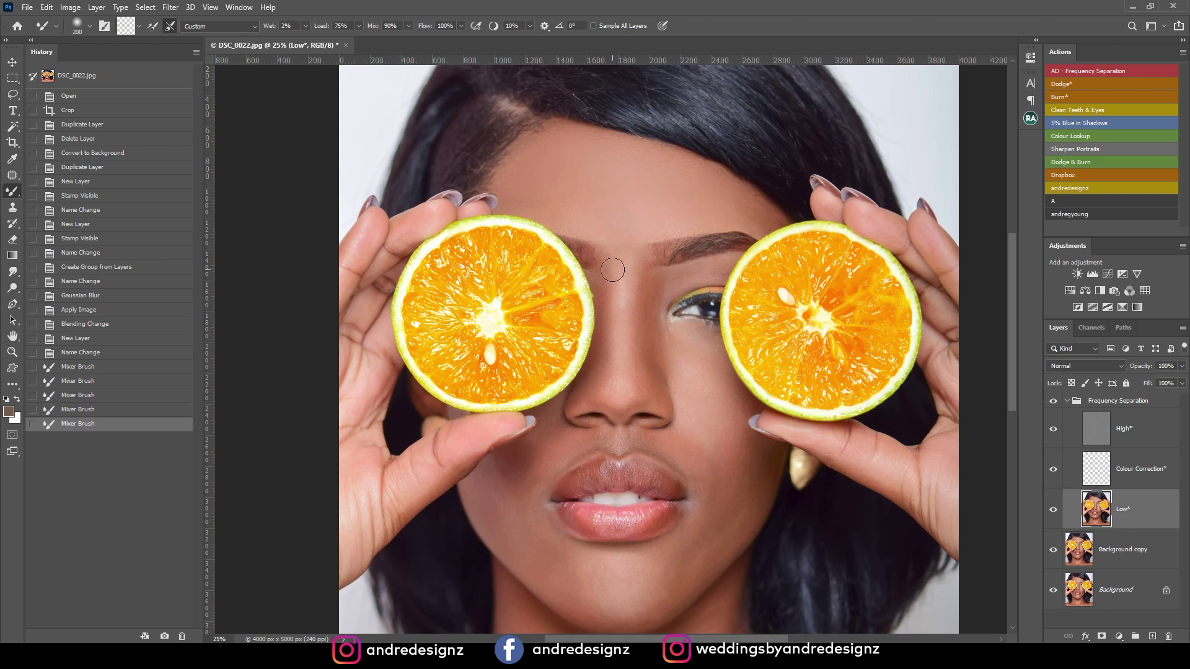
{"action": "left_click_drag", "start_coordinate": [612, 245], "coordinate": [619, 252]}
{"action": "left_click_drag", "start_coordinate": [619, 252], "coordinate": [626, 260]}
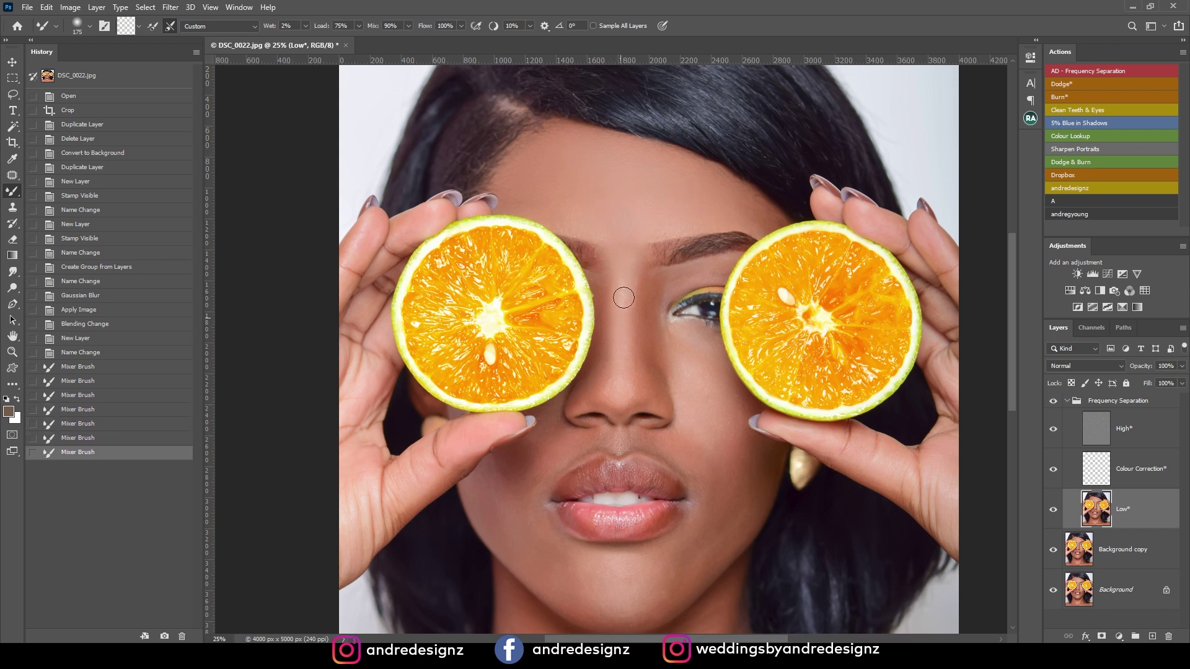
{"action": "left_click_drag", "start_coordinate": [616, 364], "coordinate": [618, 309]}
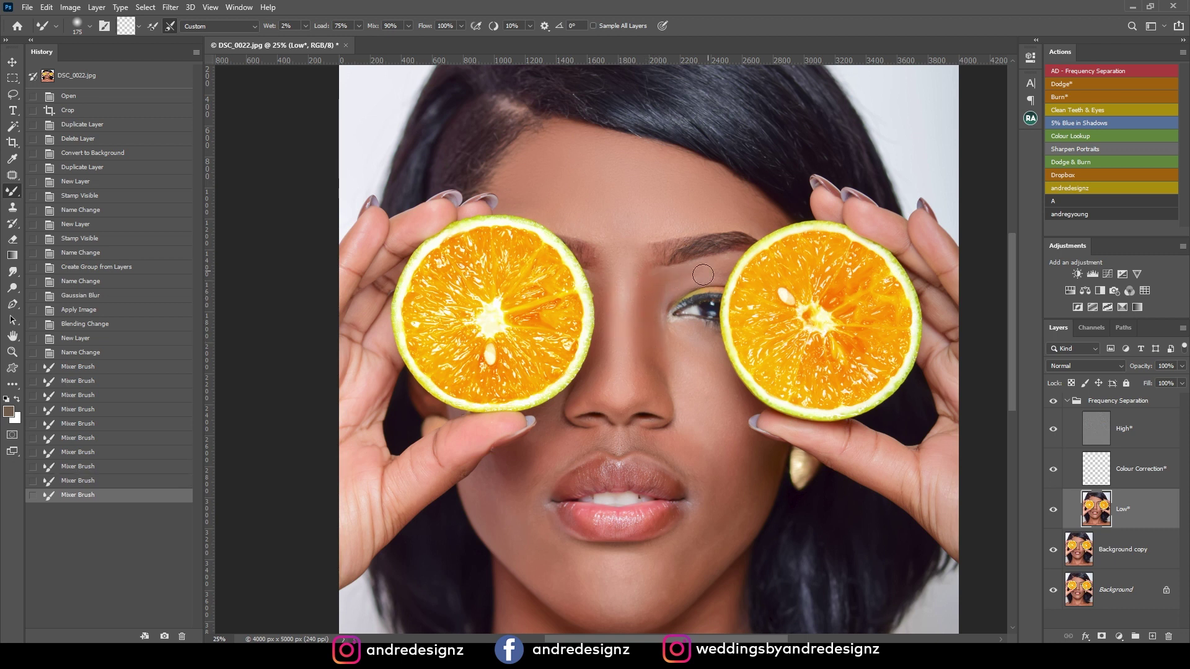
{"action": "left_click_drag", "start_coordinate": [700, 277], "coordinate": [689, 276]}
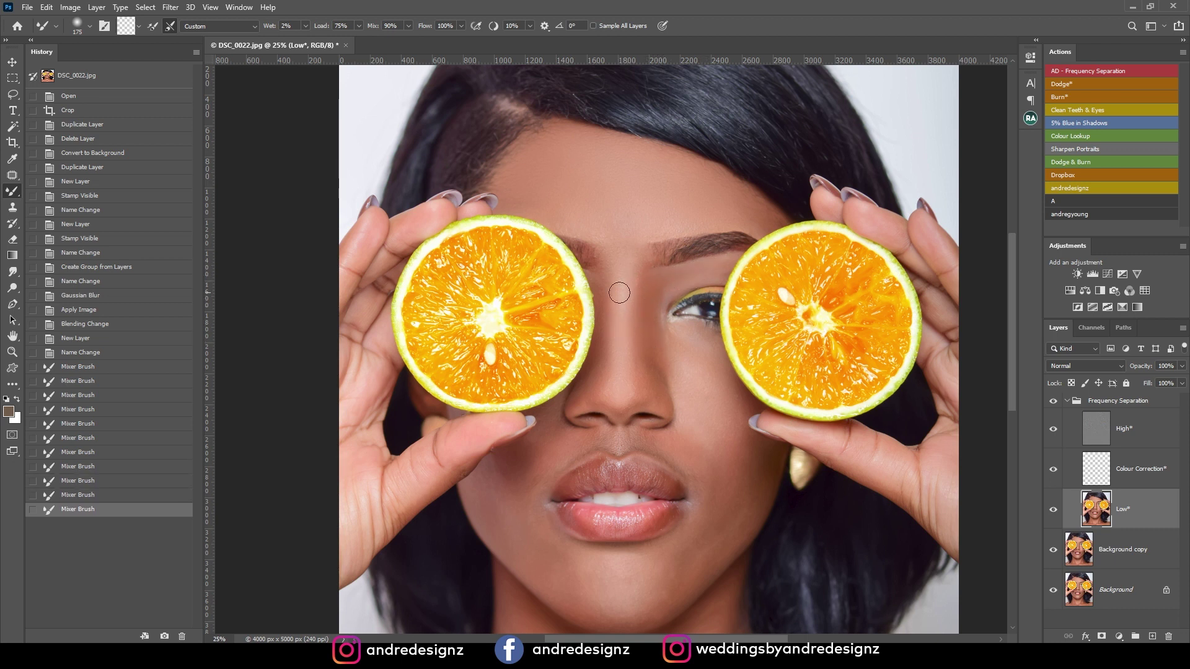
{"action": "mouse_move", "coordinate": [607, 292]}
{"action": "left_mouse_down"}
{"action": "mouse_move", "coordinate": [603, 248]}
{"action": "mouse_move", "coordinate": [621, 266]}
{"action": "left_mouse_up"}
Smooth the shadowed cheek, the jaw and the chin with the Mixer Brush enlarged to size 300.
{"action": "key", "text": "bracketright"}
{"action": "key", "text": "bracketright"}
{"action": "key", "text": "bracketright"}
{"action": "left_click_drag", "start_coordinate": [567, 436], "coordinate": [547, 456]}
{"action": "mouse_move", "coordinate": [547, 456]}
{"action": "left_mouse_down"}
{"action": "mouse_move", "coordinate": [526, 476]}
{"action": "mouse_move", "coordinate": [515, 465]}
{"action": "mouse_move", "coordinate": [512, 504]}
{"action": "mouse_move", "coordinate": [492, 481]}
{"action": "mouse_move", "coordinate": [505, 500]}
{"action": "left_mouse_up"}
{"action": "left_click_drag", "start_coordinate": [539, 558], "coordinate": [583, 607]}
{"action": "mouse_move", "coordinate": [540, 457]}
{"action": "left_mouse_down"}
{"action": "mouse_move", "coordinate": [509, 507]}
{"action": "mouse_move", "coordinate": [535, 463]}
{"action": "mouse_move", "coordinate": [488, 486]}
{"action": "mouse_move", "coordinate": [530, 457]}
{"action": "mouse_move", "coordinate": [475, 496]}
{"action": "mouse_move", "coordinate": [546, 458]}
{"action": "mouse_move", "coordinate": [519, 475]}
{"action": "mouse_move", "coordinate": [550, 471]}
{"action": "mouse_move", "coordinate": [528, 517]}
{"action": "left_mouse_up"}
{"action": "left_click_drag", "start_coordinate": [580, 442], "coordinate": [537, 287]}
{"action": "mouse_move", "coordinate": [525, 372]}
{"action": "left_mouse_down"}
{"action": "mouse_move", "coordinate": [492, 379]}
{"action": "mouse_move", "coordinate": [551, 440]}
{"action": "mouse_move", "coordinate": [541, 447]}
{"action": "mouse_move", "coordinate": [495, 396]}
{"action": "left_mouse_up"}
{"action": "mouse_move", "coordinate": [441, 353]}
{"action": "left_mouse_down"}
{"action": "mouse_move", "coordinate": [486, 393]}
{"action": "mouse_move", "coordinate": [446, 345]}
{"action": "mouse_move", "coordinate": [474, 377]}
{"action": "mouse_move", "coordinate": [481, 312]}
{"action": "mouse_move", "coordinate": [480, 324]}
{"action": "mouse_move", "coordinate": [462, 314]}
{"action": "mouse_move", "coordinate": [480, 326]}
{"action": "mouse_move", "coordinate": [478, 303]}
{"action": "mouse_move", "coordinate": [479, 341]}
{"action": "mouse_move", "coordinate": [514, 303]}
{"action": "mouse_move", "coordinate": [488, 375]}
{"action": "mouse_move", "coordinate": [491, 330]}
{"action": "mouse_move", "coordinate": [506, 388]}
{"action": "mouse_move", "coordinate": [548, 443]}
{"action": "left_mouse_up"}
{"action": "mouse_move", "coordinate": [480, 388]}
{"action": "left_mouse_down"}
{"action": "mouse_move", "coordinate": [471, 315]}
{"action": "mouse_move", "coordinate": [493, 308]}
{"action": "mouse_move", "coordinate": [458, 314]}
{"action": "mouse_move", "coordinate": [496, 302]}
{"action": "mouse_move", "coordinate": [450, 318]}
{"action": "mouse_move", "coordinate": [483, 311]}
{"action": "mouse_move", "coordinate": [484, 296]}
{"action": "mouse_move", "coordinate": [493, 339]}
{"action": "mouse_move", "coordinate": [493, 316]}
{"action": "left_mouse_up"}
{"action": "mouse_move", "coordinate": [510, 419]}
{"action": "left_mouse_down"}
{"action": "mouse_move", "coordinate": [519, 391]}
{"action": "mouse_move", "coordinate": [550, 438]}
{"action": "mouse_move", "coordinate": [595, 448]}
{"action": "left_mouse_up"}
Blend the skin on the cheek below the visible eye and around the mouth with the Mixer Brush.
{"action": "key", "text": "space"}
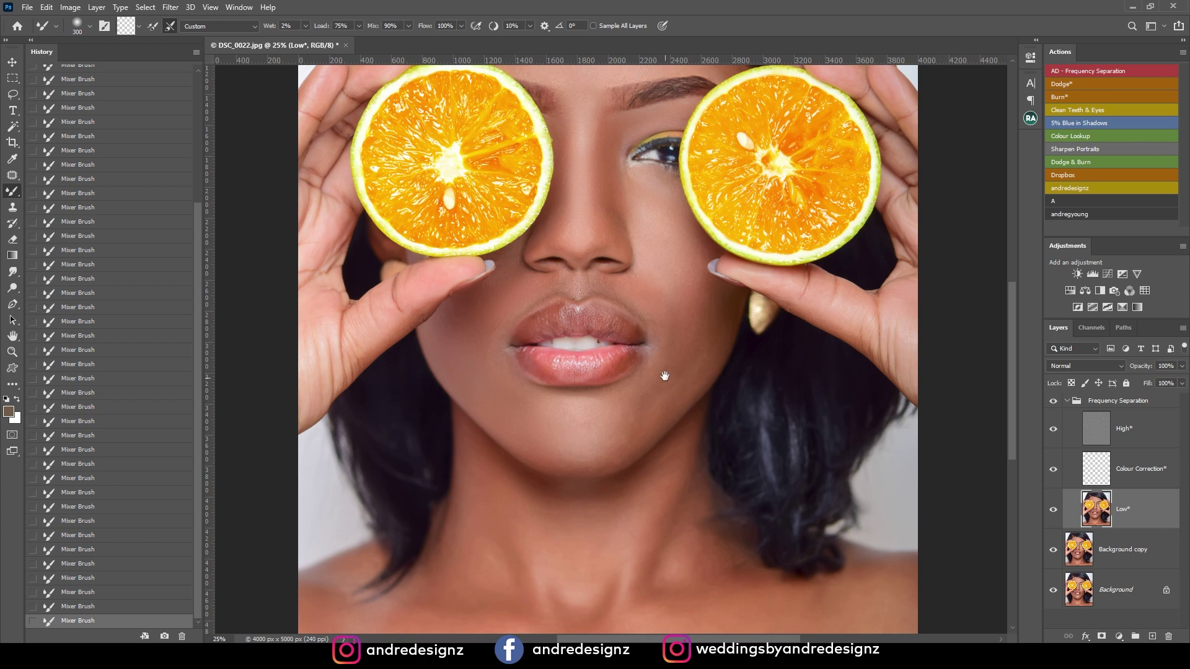
{"action": "left_click_drag", "start_coordinate": [668, 382], "coordinate": [555, 410]}
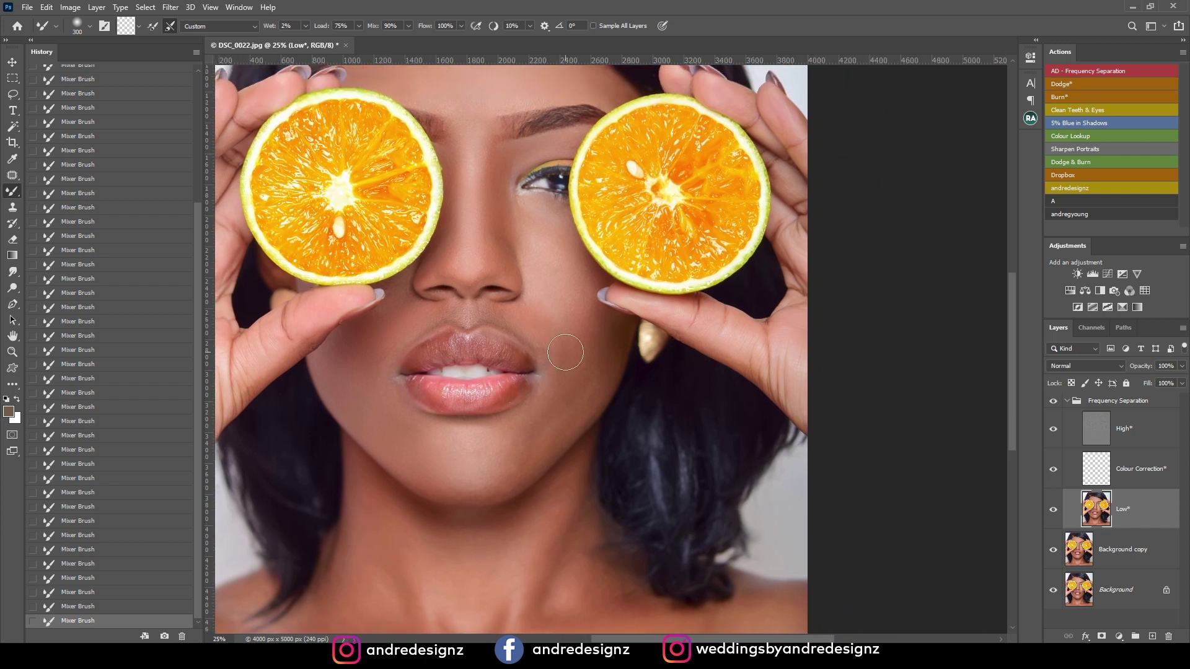
{"action": "mouse_move", "coordinate": [534, 224]}
{"action": "left_mouse_down"}
{"action": "mouse_move", "coordinate": [559, 254]}
{"action": "mouse_move", "coordinate": [549, 274]}
{"action": "mouse_move", "coordinate": [561, 312]}
{"action": "mouse_move", "coordinate": [556, 294]}
{"action": "mouse_move", "coordinate": [532, 314]}
{"action": "mouse_move", "coordinate": [560, 298]}
{"action": "mouse_move", "coordinate": [572, 346]}
{"action": "mouse_move", "coordinate": [560, 311]}
{"action": "mouse_move", "coordinate": [548, 365]}
{"action": "mouse_move", "coordinate": [560, 334]}
{"action": "mouse_move", "coordinate": [544, 260]}
{"action": "mouse_move", "coordinate": [557, 239]}
{"action": "mouse_move", "coordinate": [530, 216]}
{"action": "mouse_move", "coordinate": [544, 260]}
{"action": "mouse_move", "coordinate": [531, 229]}
{"action": "mouse_move", "coordinate": [578, 317]}
{"action": "left_mouse_up"}
{"action": "mouse_move", "coordinate": [578, 378]}
{"action": "left_mouse_down"}
{"action": "mouse_move", "coordinate": [551, 425]}
{"action": "mouse_move", "coordinate": [599, 354]}
{"action": "mouse_move", "coordinate": [581, 354]}
{"action": "mouse_move", "coordinate": [600, 350]}
{"action": "mouse_move", "coordinate": [510, 469]}
{"action": "mouse_move", "coordinate": [473, 484]}
{"action": "mouse_move", "coordinate": [498, 446]}
{"action": "mouse_move", "coordinate": [581, 385]}
{"action": "mouse_move", "coordinate": [557, 374]}
{"action": "mouse_move", "coordinate": [580, 376]}
{"action": "mouse_move", "coordinate": [545, 419]}
{"action": "mouse_move", "coordinate": [434, 436]}
{"action": "mouse_move", "coordinate": [455, 444]}
{"action": "mouse_move", "coordinate": [400, 422]}
{"action": "mouse_move", "coordinate": [370, 374]}
{"action": "left_mouse_up"}
Collapse the Frequency Separation group and toggle layer visibility to compare the skin before and after smoothing.
{"action": "left_click", "coordinate": [1067, 402]}
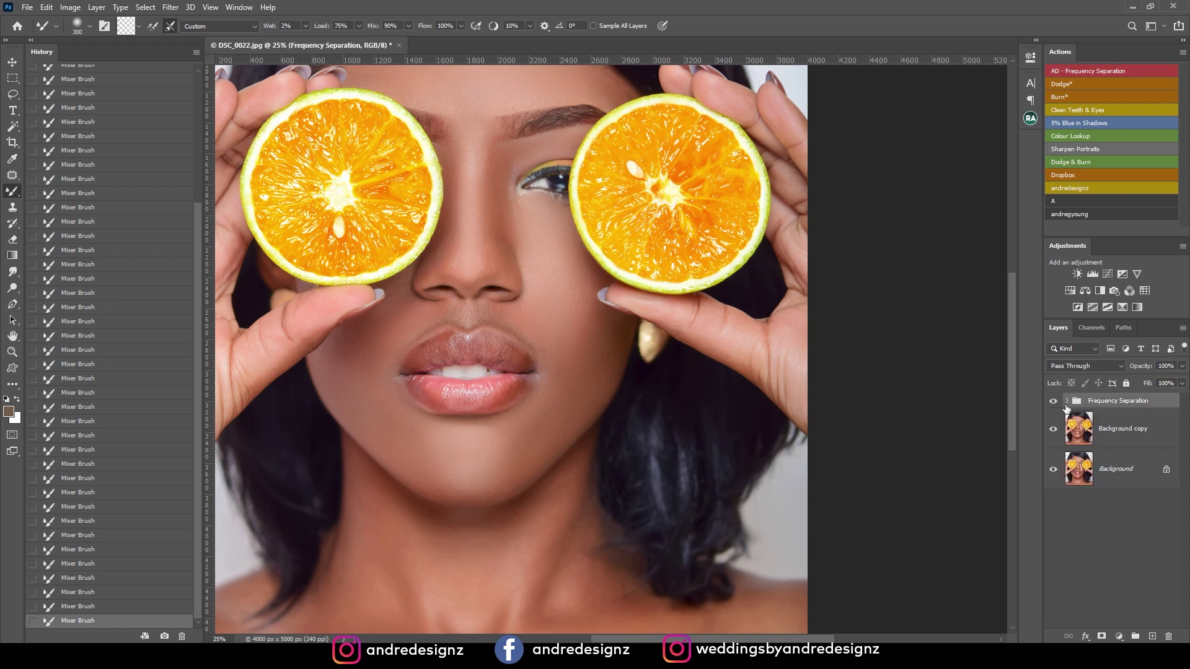
{"action": "left_click", "coordinate": [1052, 470]}
{"action": "left_click", "coordinate": [1052, 402]}
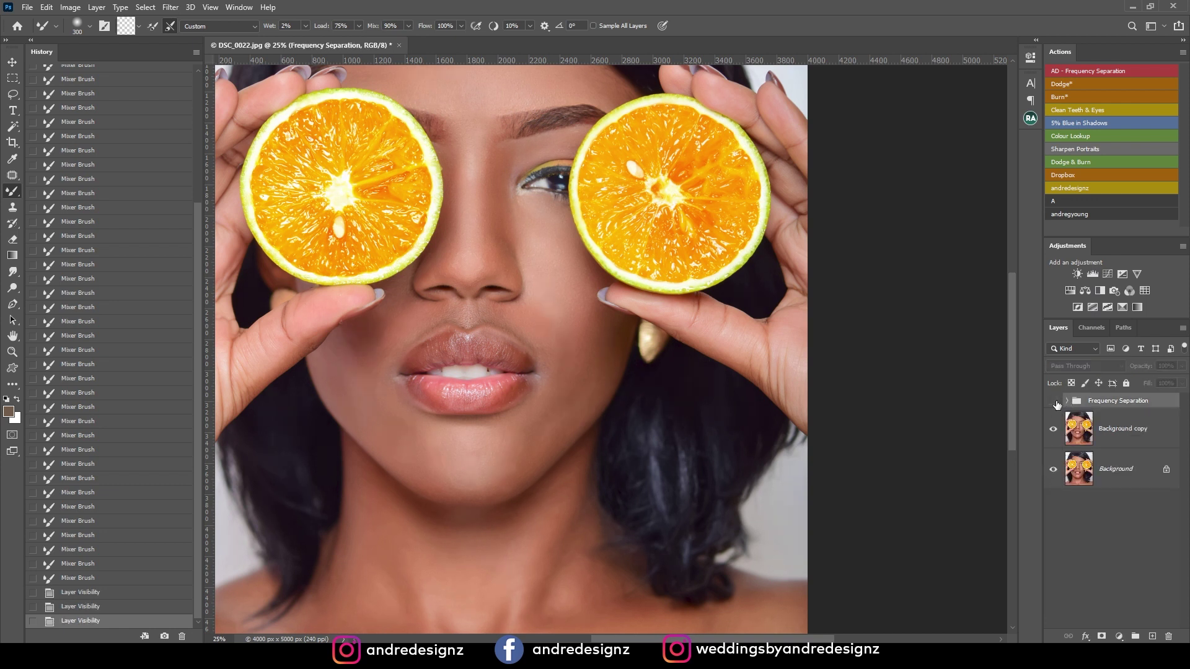
{"action": "left_click", "coordinate": [1053, 402]}
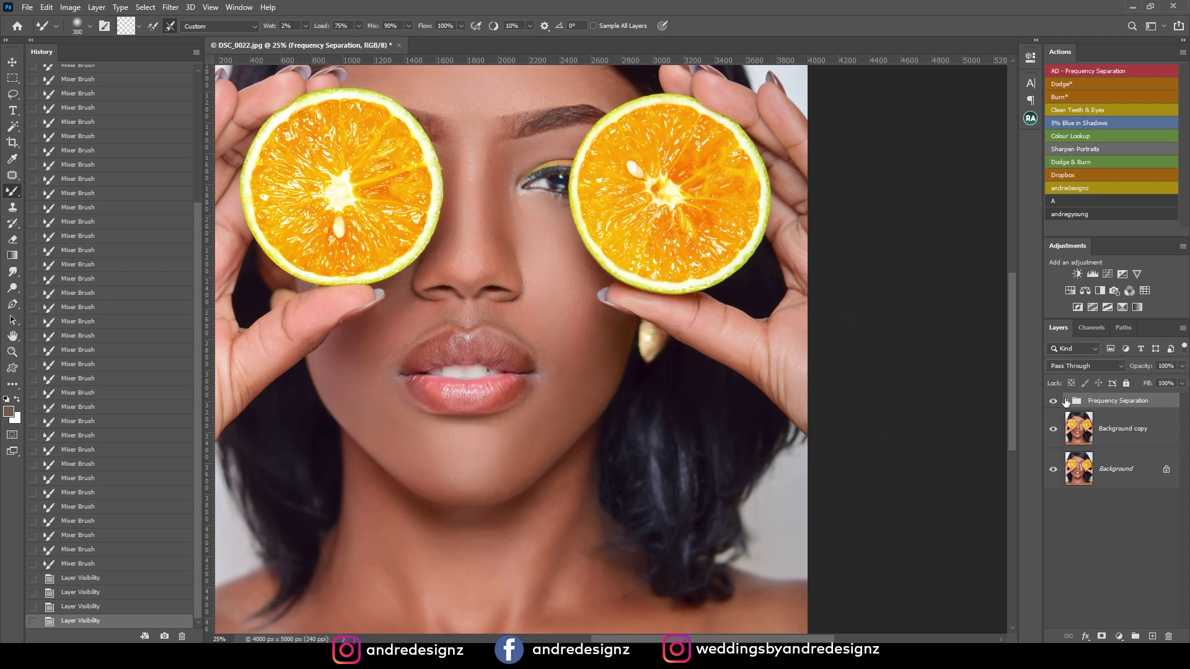
Expand the Frequency Separation group and further blend the cheek beside the lips on the Low* layer.
{"action": "left_click", "coordinate": [1068, 402]}
{"action": "left_click", "coordinate": [1107, 504]}
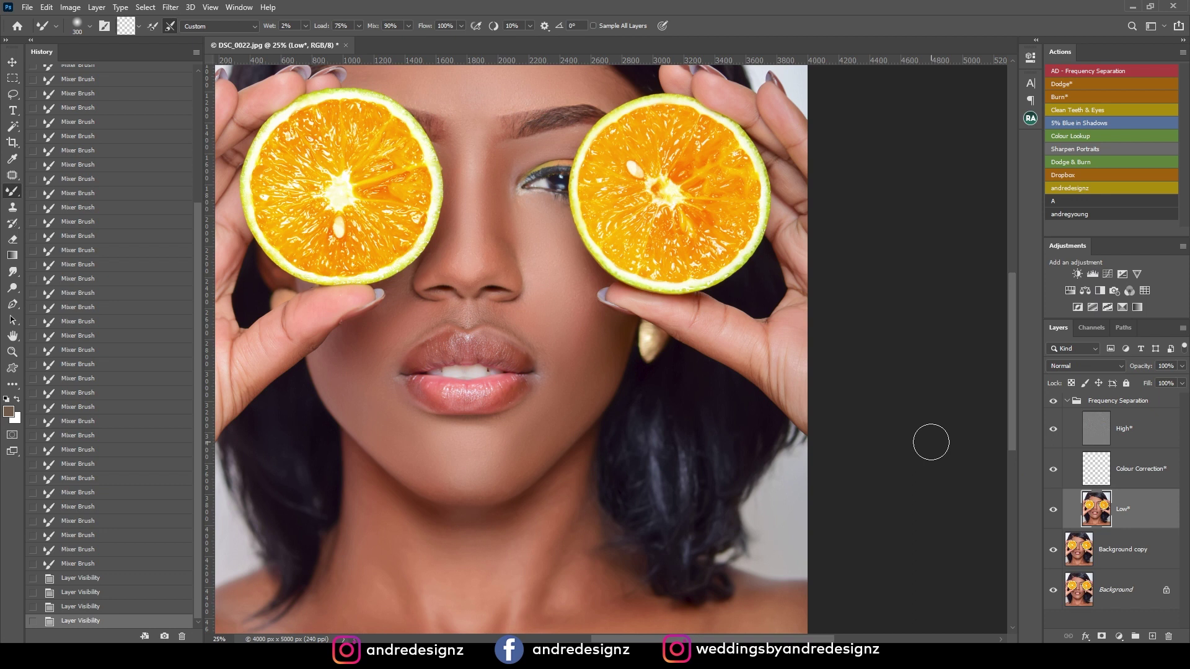
{"action": "mouse_move", "coordinate": [577, 356]}
{"action": "left_mouse_down"}
{"action": "mouse_move", "coordinate": [553, 421]}
{"action": "mouse_move", "coordinate": [542, 411]}
{"action": "mouse_move", "coordinate": [549, 426]}
{"action": "mouse_move", "coordinate": [572, 408]}
{"action": "left_mouse_up"}
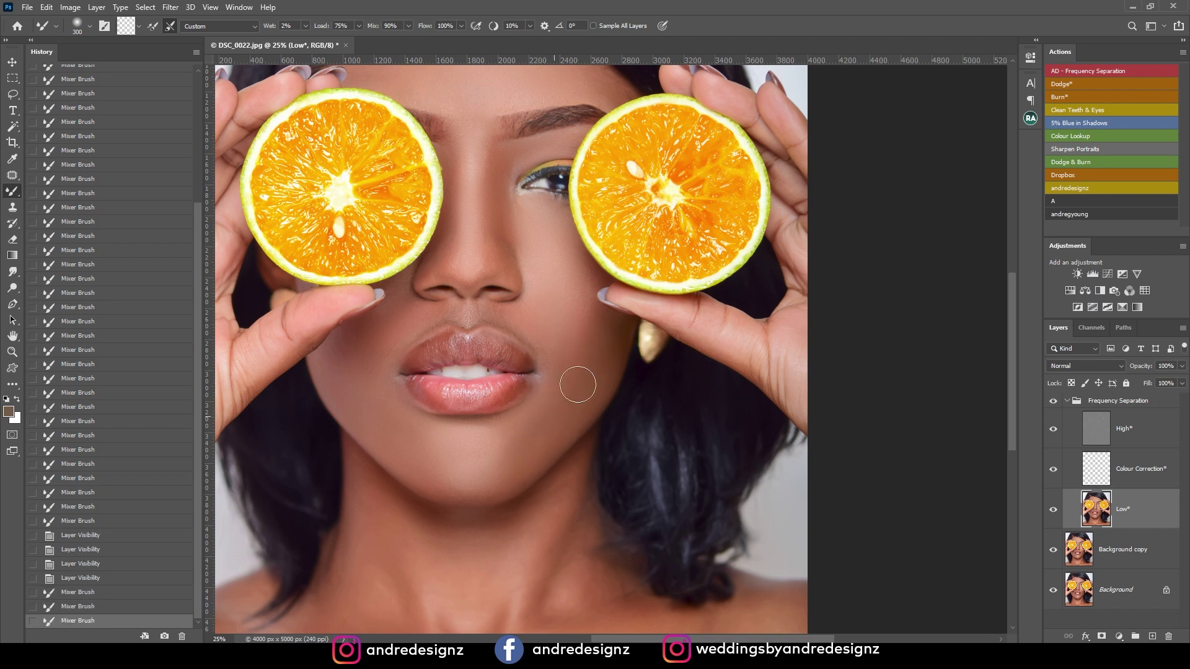
{"action": "mouse_move", "coordinate": [564, 275]}
{"action": "left_mouse_down"}
{"action": "mouse_move", "coordinate": [589, 361]}
{"action": "mouse_move", "coordinate": [513, 478]}
{"action": "mouse_move", "coordinate": [517, 420]}
{"action": "left_mouse_up"}
{"action": "mouse_move", "coordinate": [555, 228]}
{"action": "left_mouse_down"}
{"action": "mouse_move", "coordinate": [572, 317]}
{"action": "mouse_move", "coordinate": [583, 297]}
{"action": "mouse_move", "coordinate": [573, 332]}
{"action": "left_mouse_up"}
Refine the forehead with the size 300 Mixer Brush and the bridge of the nose with size 175.
{"action": "left_click_drag", "start_coordinate": [511, 174], "coordinate": [569, 349]}
{"action": "mouse_move", "coordinate": [548, 280]}
{"action": "left_mouse_down"}
{"action": "mouse_move", "coordinate": [518, 235]}
{"action": "mouse_move", "coordinate": [466, 250]}
{"action": "left_mouse_up"}
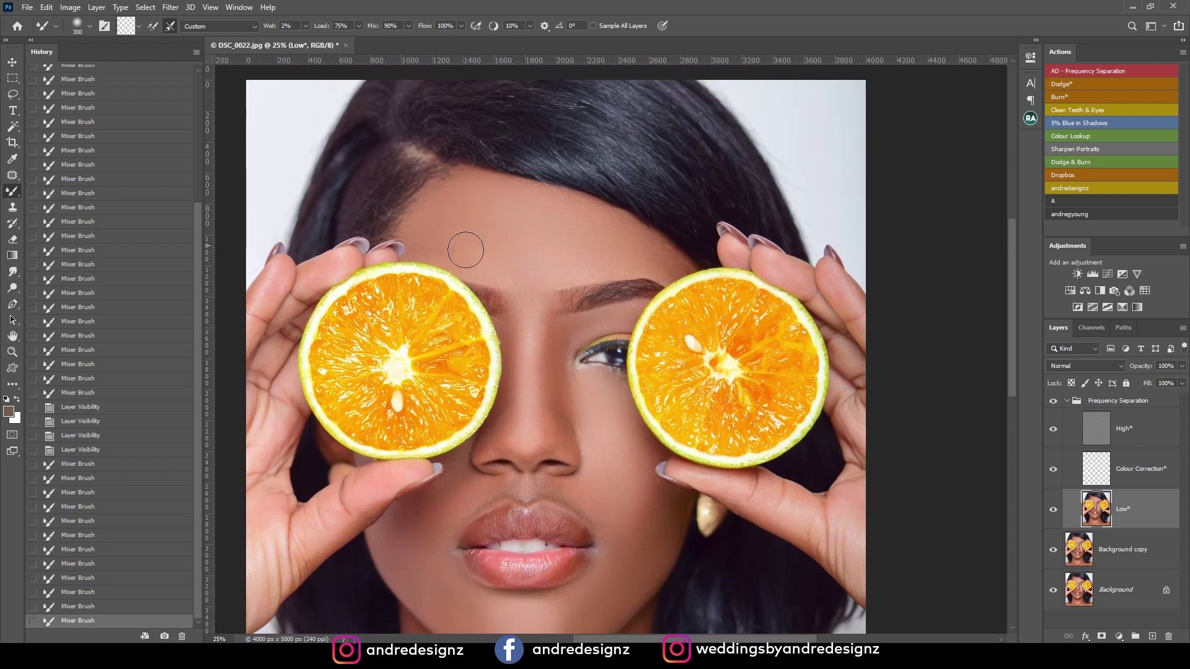
{"action": "key", "text": "bracketleft"}
{"action": "key", "text": "bracketleft"}
{"action": "mouse_move", "coordinate": [531, 379]}
{"action": "left_mouse_down"}
{"action": "mouse_move", "coordinate": [555, 297]}
{"action": "mouse_move", "coordinate": [545, 281]}
{"action": "mouse_move", "coordinate": [534, 362]}
{"action": "left_mouse_up"}
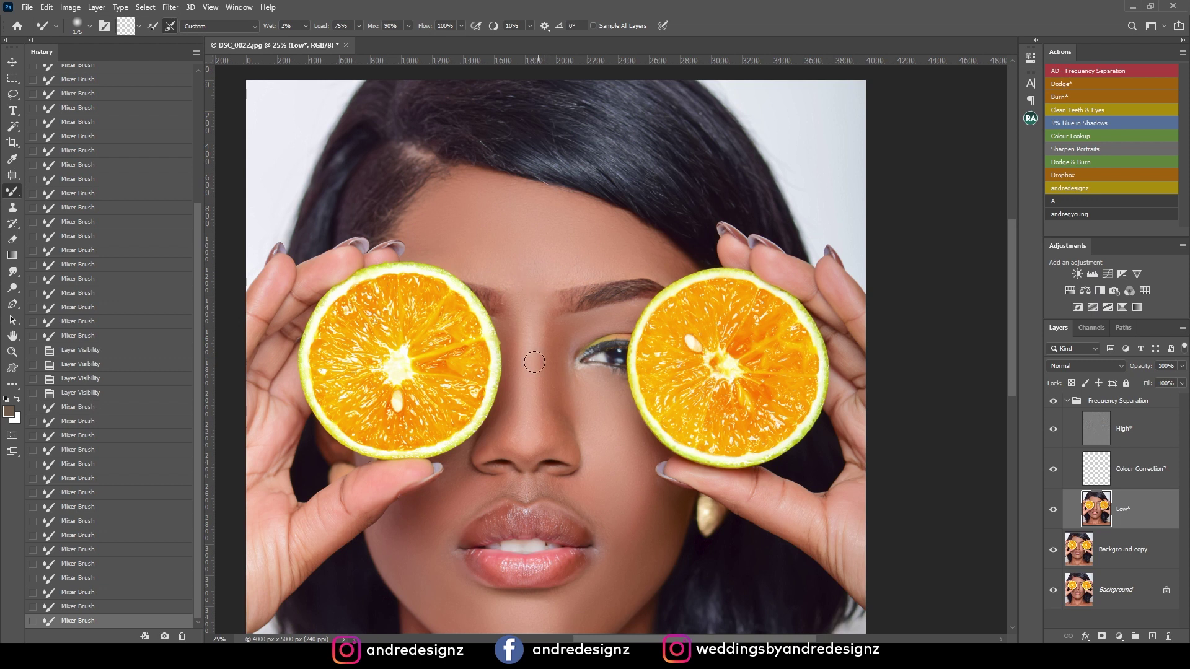
Smooth the skin tones on the neck with an enlarged Mixer Brush.
{"action": "left_click_drag", "start_coordinate": [503, 427], "coordinate": [613, 136]}
{"action": "left_click_drag", "start_coordinate": [605, 284], "coordinate": [571, 165]}
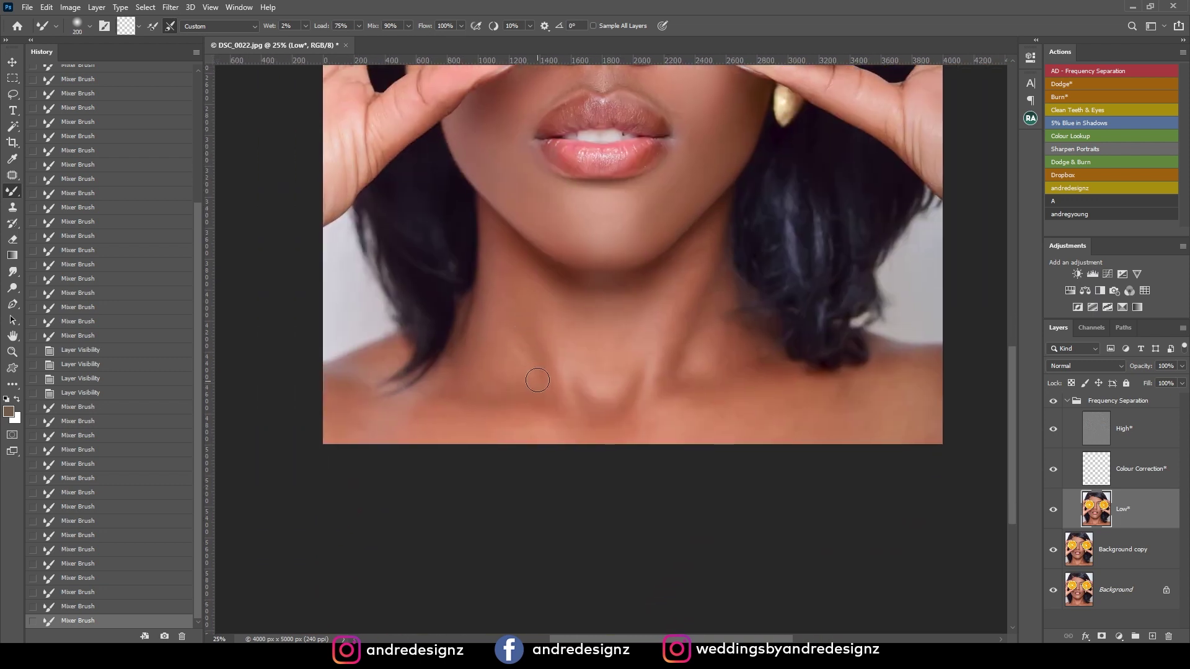
{"action": "key", "text": "bracketright"}
{"action": "key", "text": "bracketright"}
{"action": "key", "text": "bracketright"}
{"action": "left_click_drag", "start_coordinate": [580, 381], "coordinate": [581, 386]}
{"action": "mouse_move", "coordinate": [635, 325]}
{"action": "left_mouse_down"}
{"action": "mouse_move", "coordinate": [612, 380]}
{"action": "mouse_move", "coordinate": [650, 322]}
{"action": "left_mouse_up"}
{"action": "mouse_move", "coordinate": [718, 251]}
{"action": "left_mouse_down"}
{"action": "mouse_move", "coordinate": [689, 300]}
{"action": "mouse_move", "coordinate": [695, 270]}
{"action": "mouse_move", "coordinate": [668, 371]}
{"action": "left_mouse_up"}
{"action": "mouse_move", "coordinate": [523, 307]}
{"action": "left_mouse_down"}
{"action": "mouse_move", "coordinate": [501, 250]}
{"action": "mouse_move", "coordinate": [535, 391]}
{"action": "mouse_move", "coordinate": [504, 315]}
{"action": "mouse_move", "coordinate": [521, 298]}
{"action": "left_mouse_up"}
Blend the collarbone and upper chest skin, finishing the base of the neck with the Mixer Brush at size 250.
{"action": "mouse_move", "coordinate": [464, 395]}
{"action": "left_mouse_down"}
{"action": "mouse_move", "coordinate": [533, 404]}
{"action": "mouse_move", "coordinate": [500, 386]}
{"action": "mouse_move", "coordinate": [493, 424]}
{"action": "mouse_move", "coordinate": [368, 435]}
{"action": "mouse_move", "coordinate": [332, 458]}
{"action": "mouse_move", "coordinate": [354, 416]}
{"action": "mouse_move", "coordinate": [319, 387]}
{"action": "mouse_move", "coordinate": [543, 420]}
{"action": "mouse_move", "coordinate": [484, 440]}
{"action": "mouse_move", "coordinate": [601, 458]}
{"action": "left_mouse_up"}
{"action": "mouse_move", "coordinate": [701, 440]}
{"action": "left_mouse_down"}
{"action": "mouse_move", "coordinate": [808, 406]}
{"action": "mouse_move", "coordinate": [906, 403]}
{"action": "mouse_move", "coordinate": [900, 413]}
{"action": "mouse_move", "coordinate": [808, 425]}
{"action": "mouse_move", "coordinate": [804, 408]}
{"action": "mouse_move", "coordinate": [763, 421]}
{"action": "mouse_move", "coordinate": [932, 392]}
{"action": "mouse_move", "coordinate": [904, 432]}
{"action": "mouse_move", "coordinate": [874, 422]}
{"action": "mouse_move", "coordinate": [940, 376]}
{"action": "mouse_move", "coordinate": [875, 376]}
{"action": "mouse_move", "coordinate": [777, 411]}
{"action": "left_mouse_up"}
{"action": "left_click_drag", "start_coordinate": [774, 409], "coordinate": [707, 392]}
{"action": "key", "text": "["}
{"action": "key", "text": "["}
{"action": "mouse_move", "coordinate": [714, 333]}
{"action": "left_mouse_down"}
{"action": "mouse_move", "coordinate": [704, 345]}
{"action": "mouse_move", "coordinate": [756, 366]}
{"action": "mouse_move", "coordinate": [743, 387]}
{"action": "mouse_move", "coordinate": [692, 390]}
{"action": "mouse_move", "coordinate": [728, 388]}
{"action": "mouse_move", "coordinate": [722, 350]}
{"action": "left_mouse_up"}
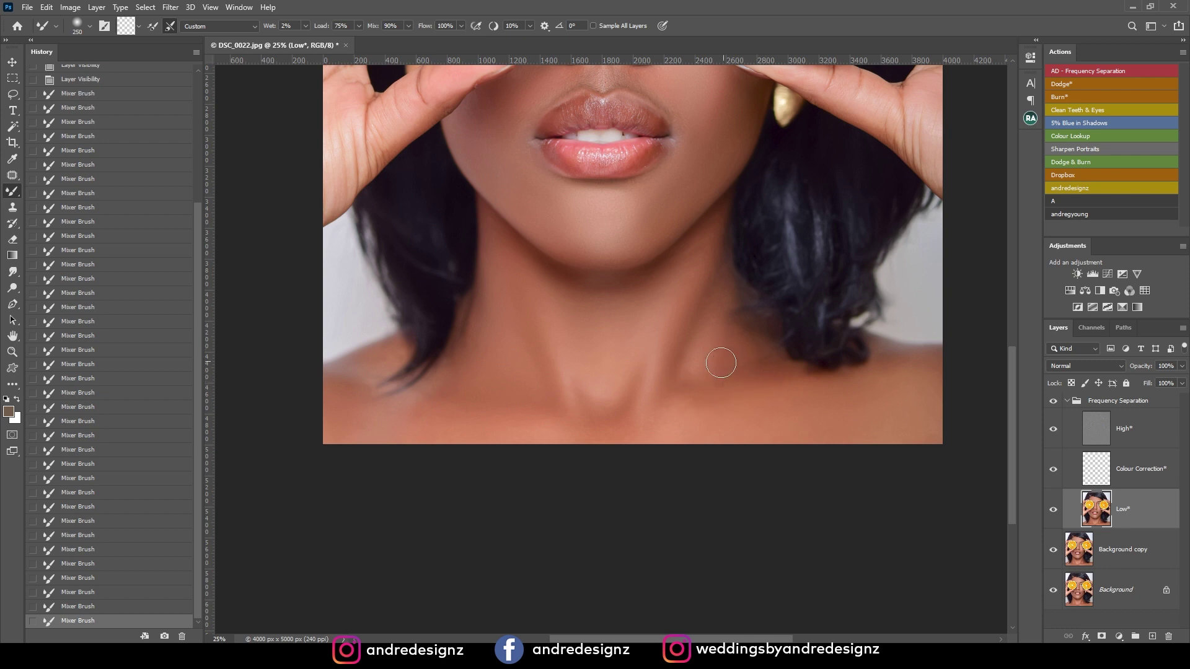
View the whole portrait and open its file info to examine the camera data.
{"action": "scroll", "coordinate": [548, 425], "scroll_direction": "down", "scroll_amount": 5}
{"action": "left_click", "coordinate": [27, 8]}
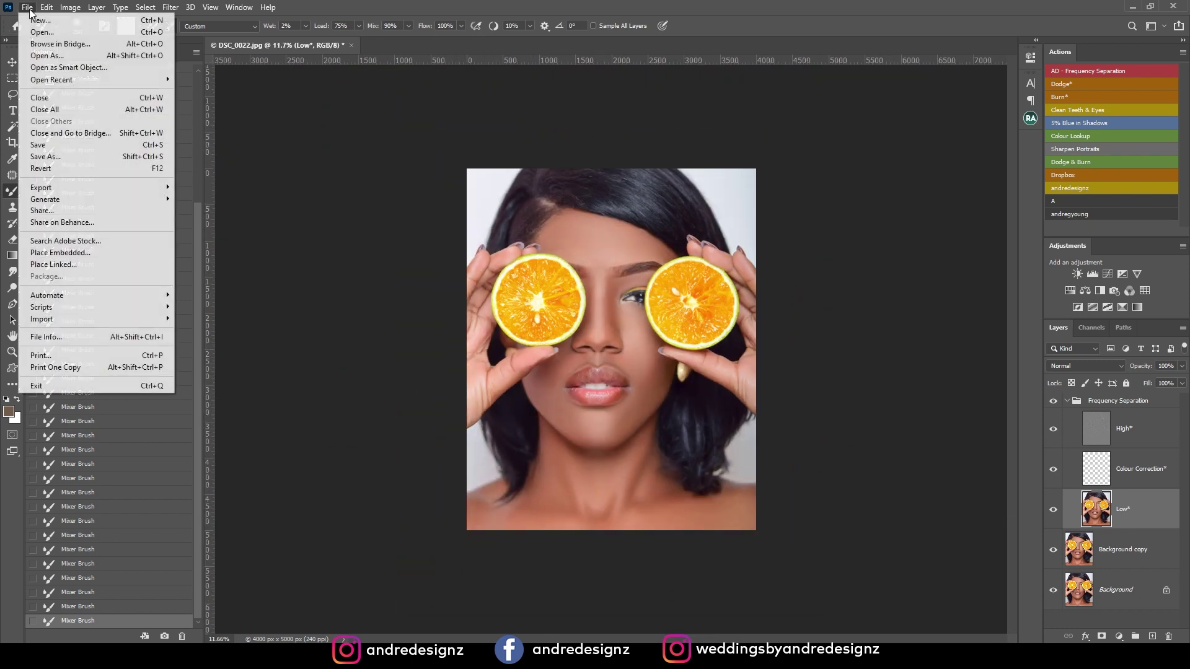
{"action": "left_click", "coordinate": [114, 339]}
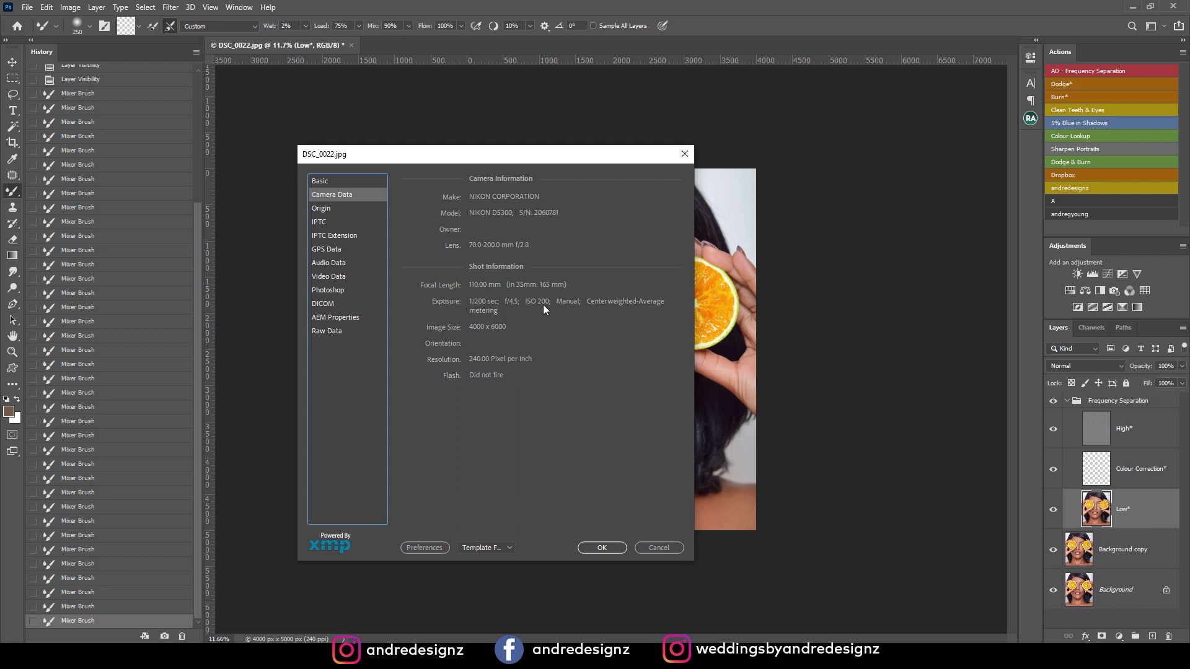
Dismiss the file info without changes and select the High* texture layer of the Frequency Separation group.
{"action": "left_click", "coordinate": [658, 548]}
{"action": "scroll", "coordinate": [603, 366], "scroll_direction": "up", "scroll_amount": 3}
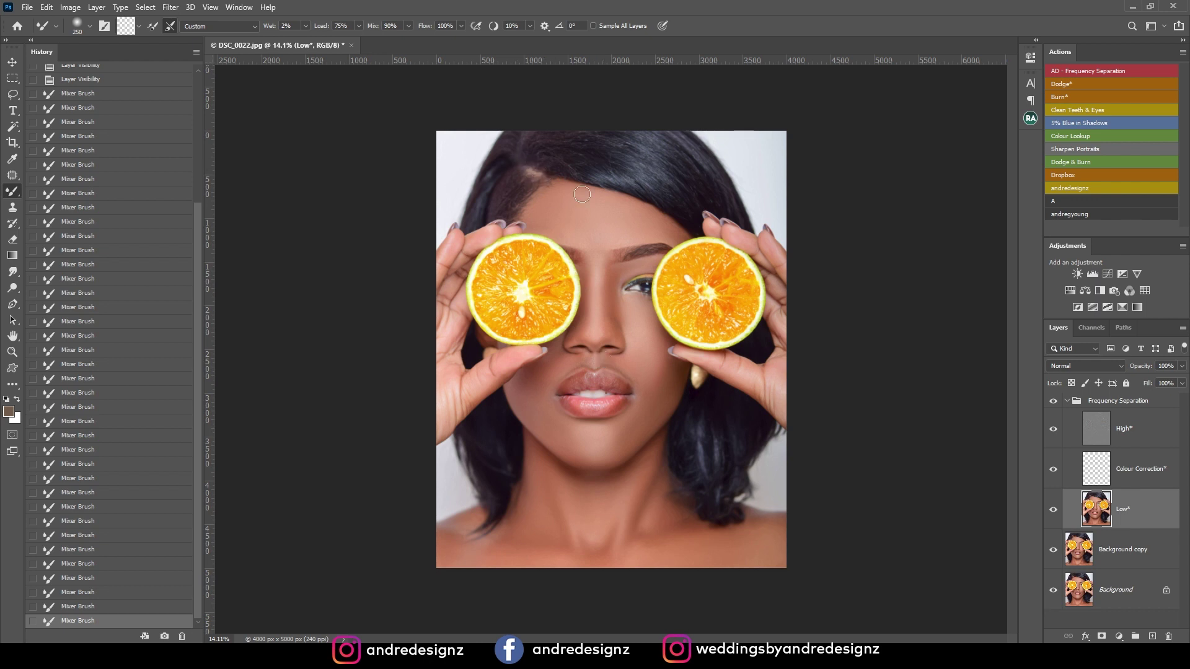
{"action": "left_click", "coordinate": [1126, 384]}
{"action": "left_click", "coordinate": [1125, 384]}
{"action": "left_click", "coordinate": [1137, 402]}
{"action": "left_click", "coordinate": [1136, 432]}
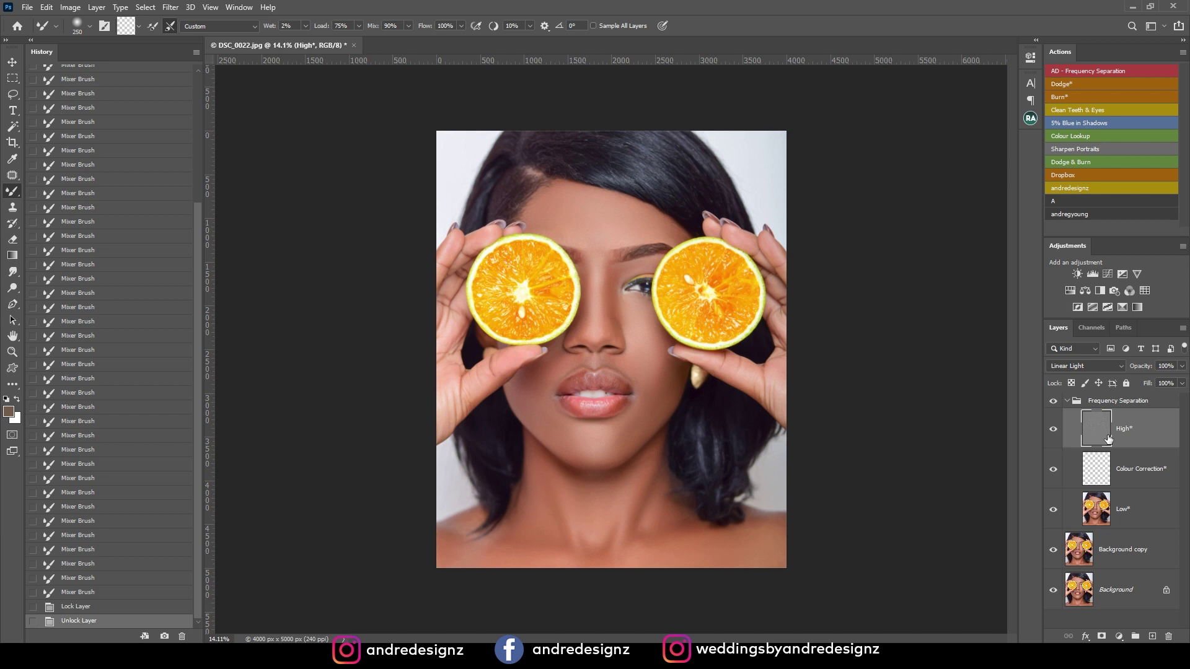
Clone hair texture over the light parting at the hairline on the High* layer, using the Clone Stamp at size 250.
{"action": "scroll", "coordinate": [555, 159], "scroll_direction": "up", "scroll_amount": 2}
{"action": "left_click_drag", "start_coordinate": [555, 159], "coordinate": [584, 329]}
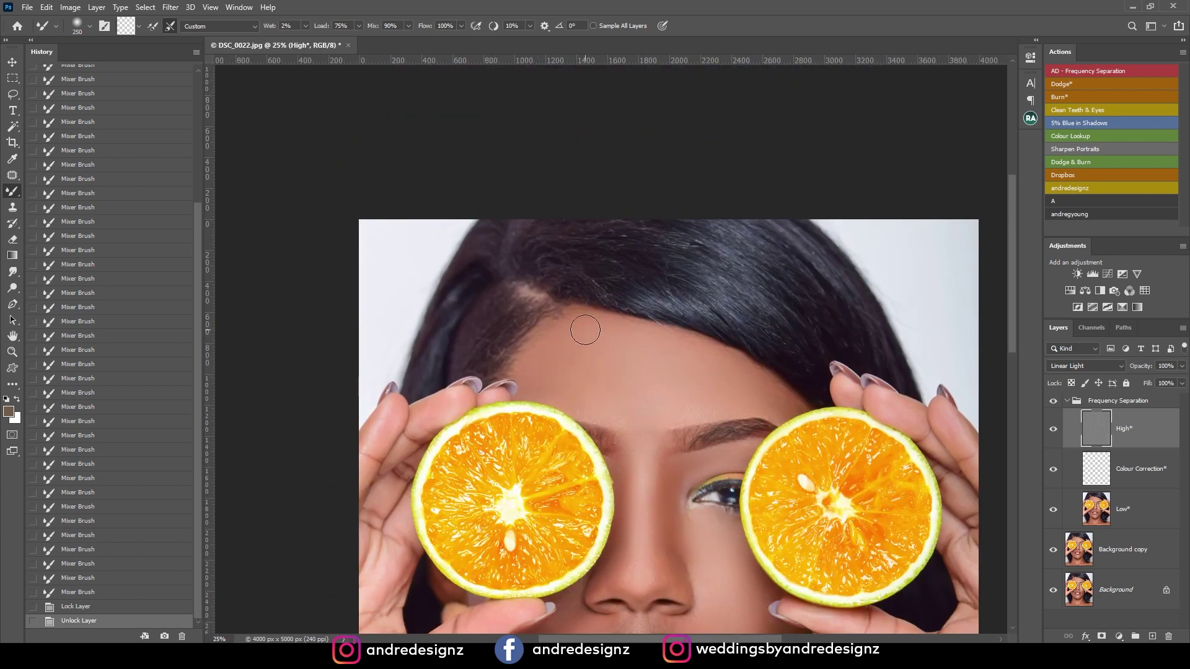
{"action": "key", "text": "s"}
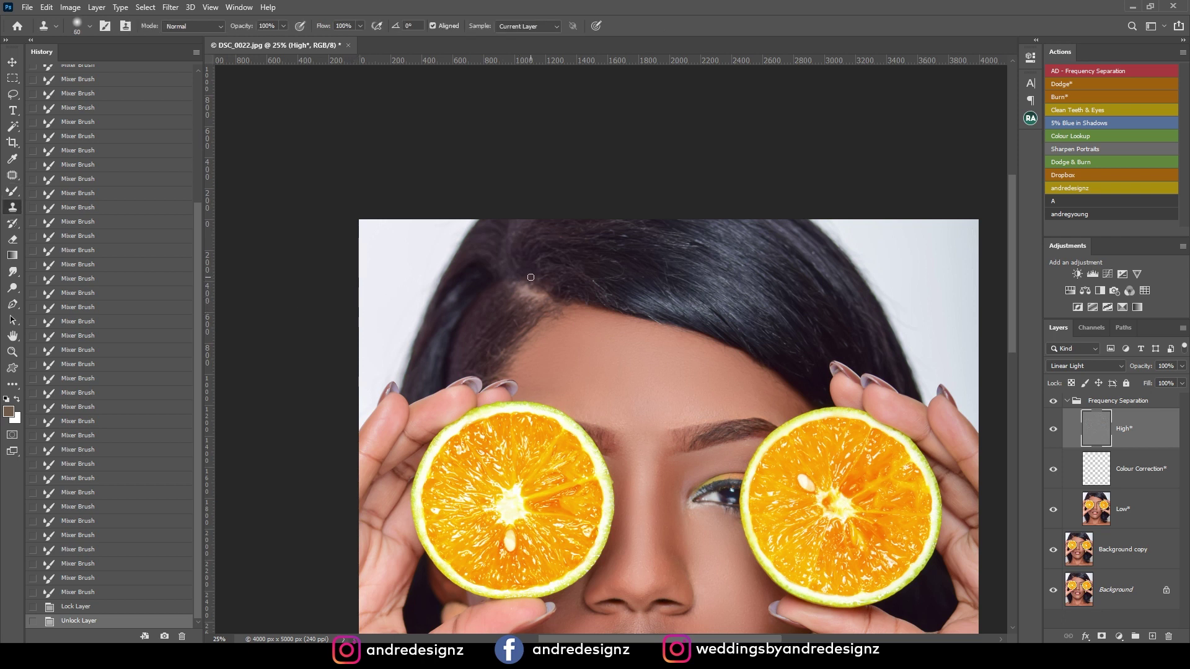
{"action": "key", "text": "bracketright"}
{"action": "key", "text": "bracketright"}
{"action": "key", "text": "bracketright"}
{"action": "key", "text": "bracketright"}
{"action": "key", "text": "bracketright"}
{"action": "left_click", "coordinate": [543, 271], "text": "alt"}
{"action": "left_click_drag", "start_coordinate": [544, 273], "coordinate": [523, 298]}
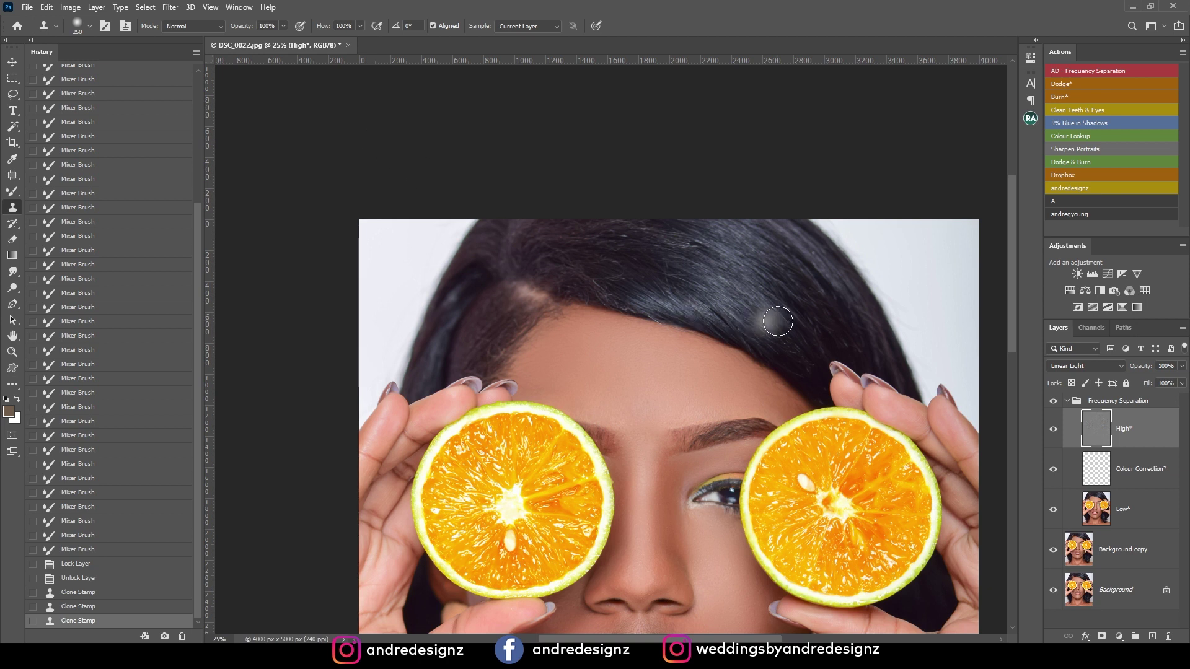
{"action": "left_click", "coordinate": [516, 300]}
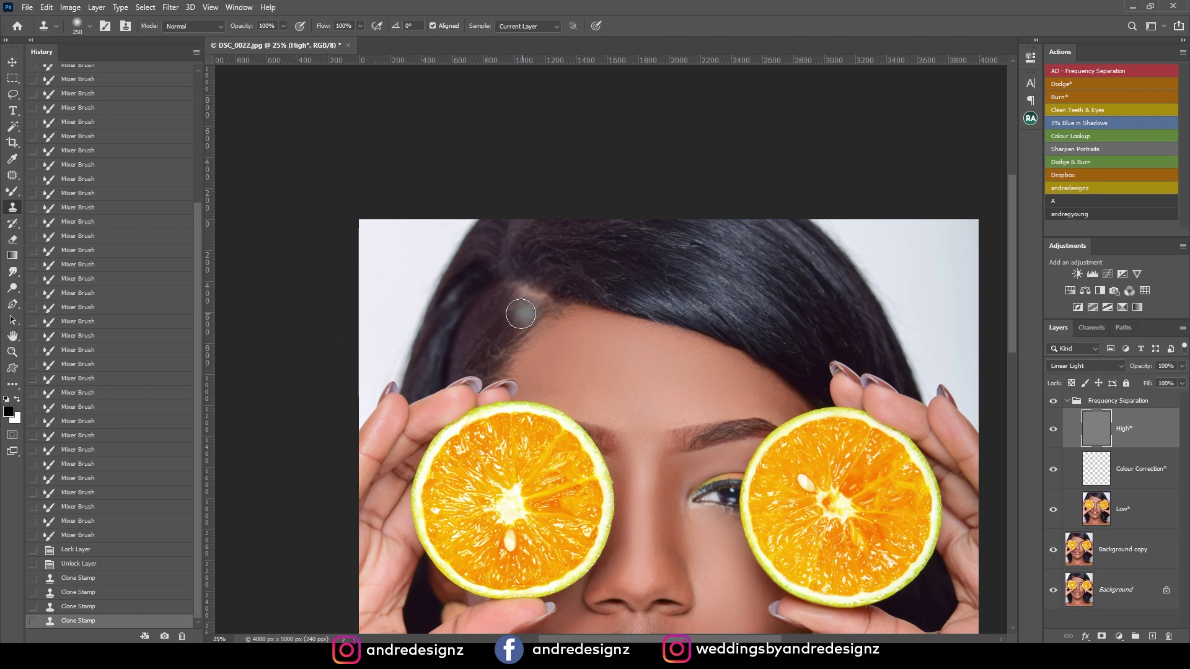
{"action": "left_click", "coordinate": [527, 290]}
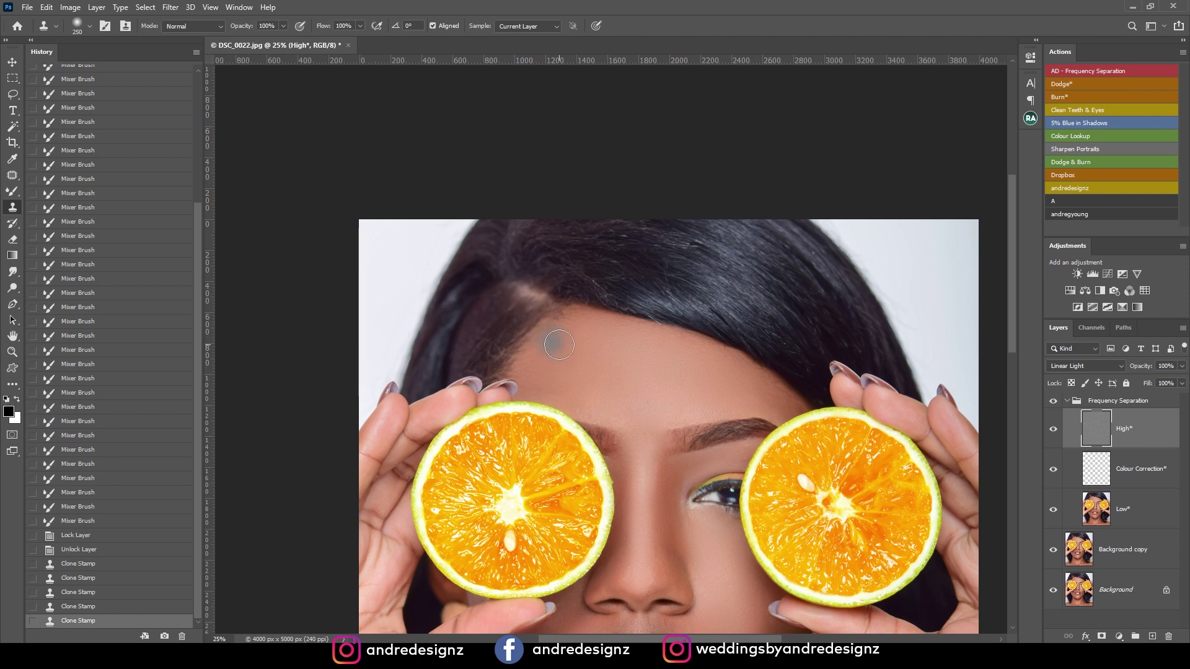
Stamp all visible layers into a new layer above the Frequency Separation group and duplicate that merged layer.
{"action": "left_click", "coordinate": [1123, 405]}
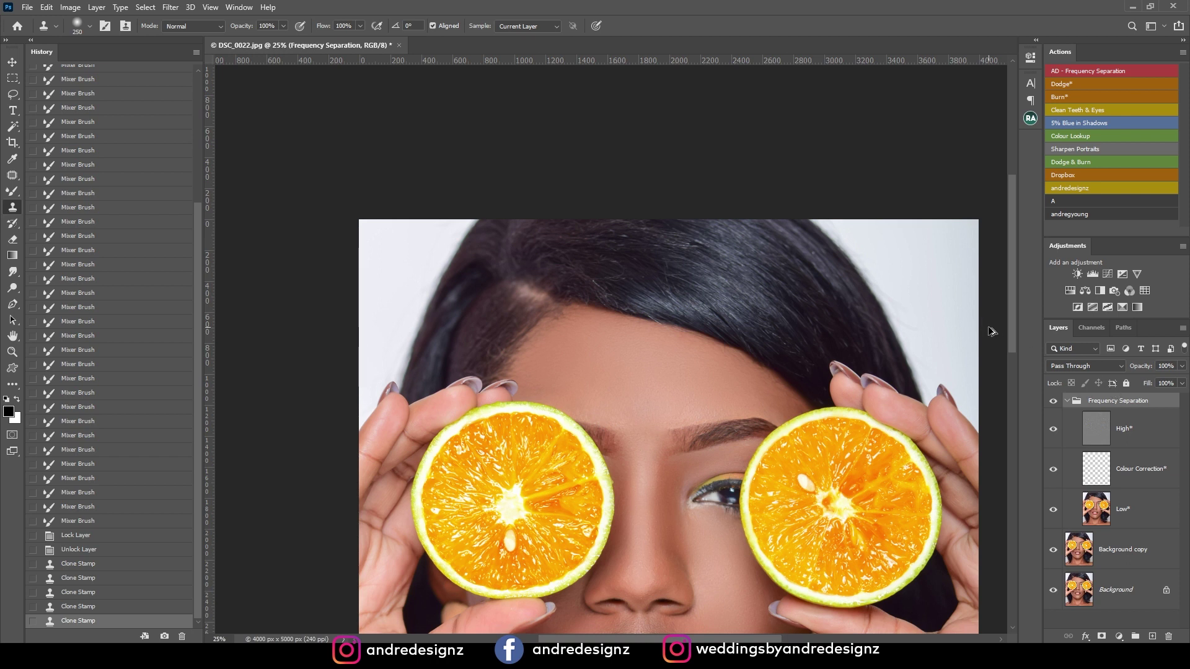
{"action": "key", "text": "ctrl+shift+alt+e"}
{"action": "key", "text": "ctrl+j"}
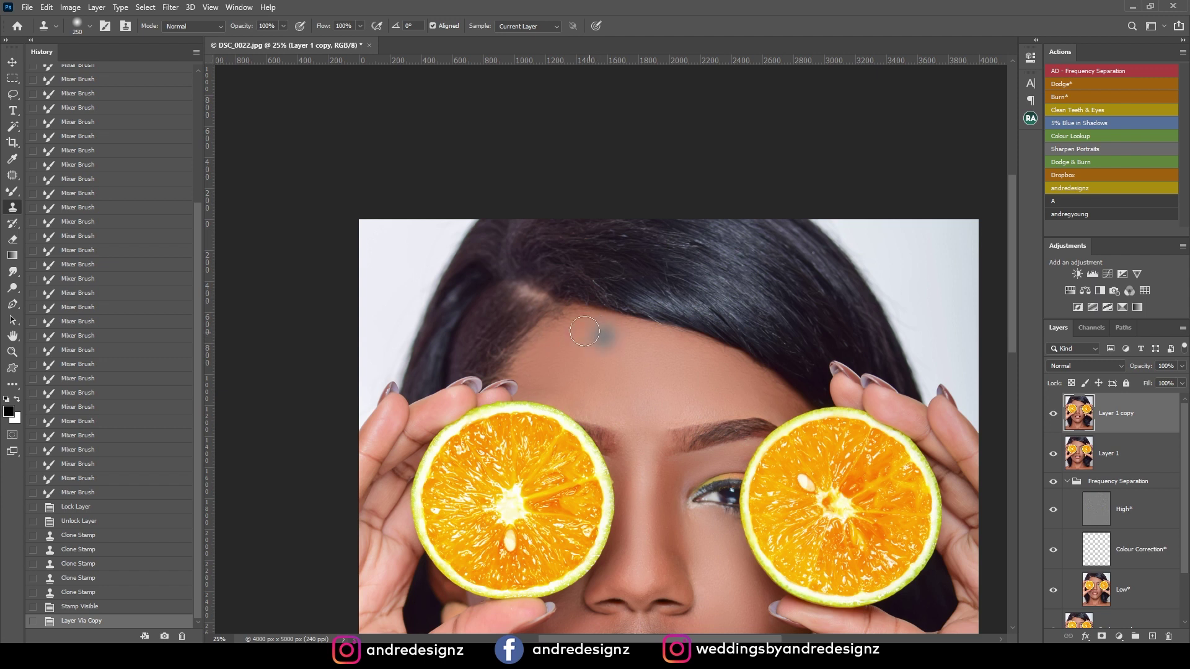
Cover the light scalp patch along the hair parting with dark hair, using the Clone Stamp on Layer 1 copy.
{"action": "left_click", "coordinate": [509, 314], "text": "alt"}
{"action": "left_click", "coordinate": [526, 296]}
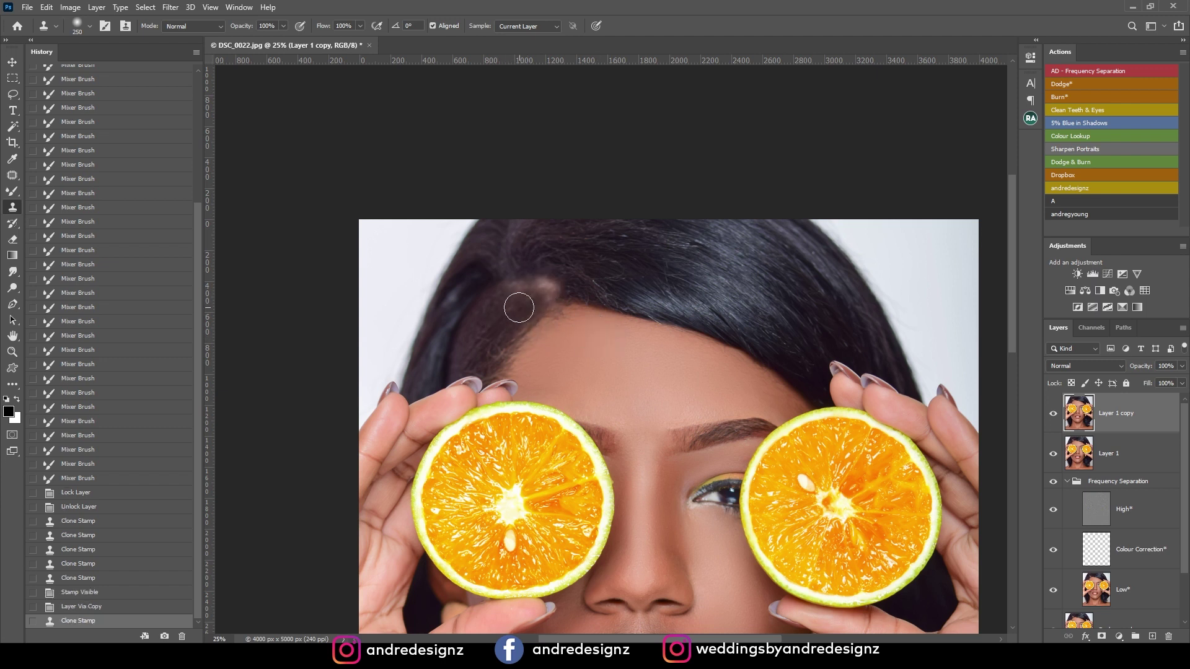
{"action": "left_click", "coordinate": [523, 283]}
{"action": "left_click", "coordinate": [560, 281]}
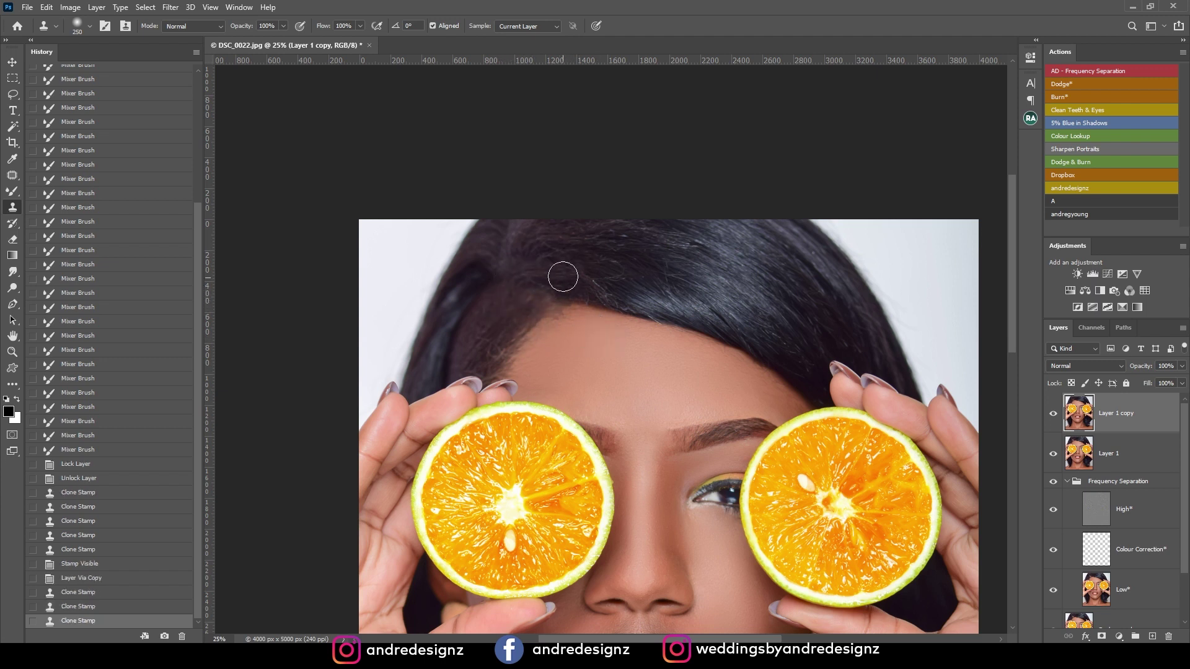
{"action": "left_click", "coordinate": [522, 279]}
{"action": "left_click_drag", "start_coordinate": [522, 279], "coordinate": [487, 279]}
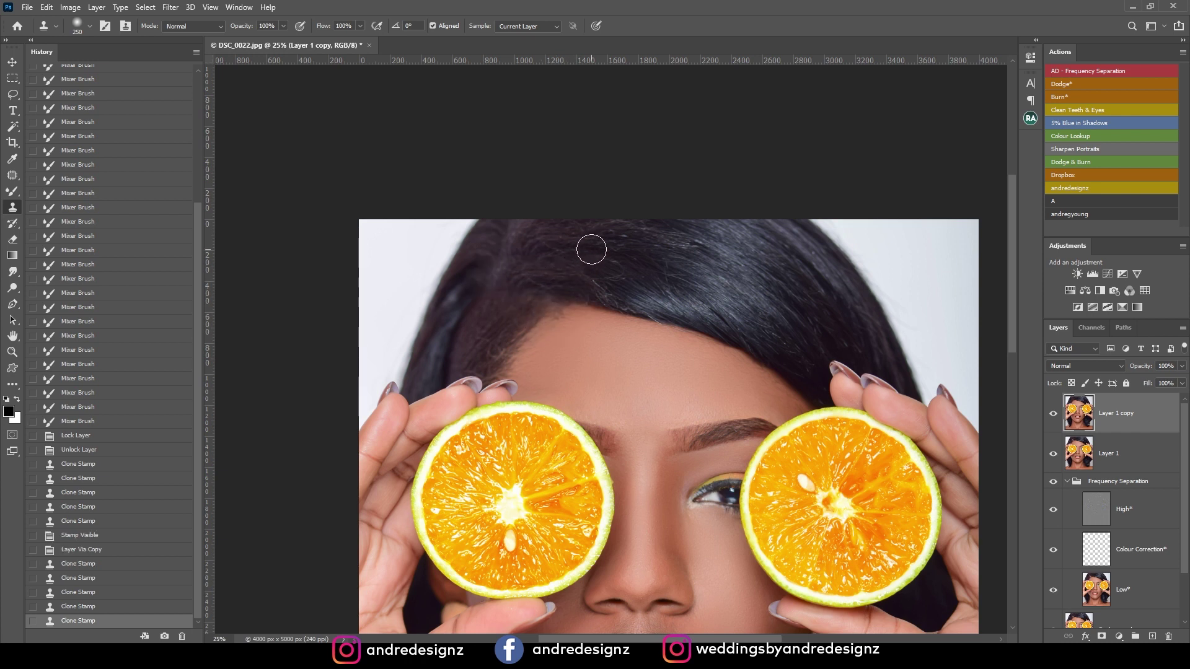
{"action": "mouse_move", "coordinate": [593, 281]}
{"action": "left_mouse_down"}
{"action": "mouse_move", "coordinate": [534, 294]}
{"action": "mouse_move", "coordinate": [596, 275]}
{"action": "mouse_move", "coordinate": [595, 287]}
{"action": "mouse_move", "coordinate": [543, 301]}
{"action": "mouse_move", "coordinate": [576, 279]}
{"action": "mouse_move", "coordinate": [550, 265]}
{"action": "mouse_move", "coordinate": [530, 292]}
{"action": "left_mouse_up"}
{"action": "left_click", "coordinate": [601, 267]}
{"action": "left_click", "coordinate": [595, 277], "text": "alt"}
{"action": "left_click", "coordinate": [550, 262], "text": "alt"}
{"action": "left_click", "coordinate": [524, 279]}
Run the Clean Teeth & Eyes action above Layer 1 copy to add its masked group for whitening the teeth.
{"action": "scroll", "coordinate": [522, 356], "scroll_direction": "down", "scroll_amount": 6}
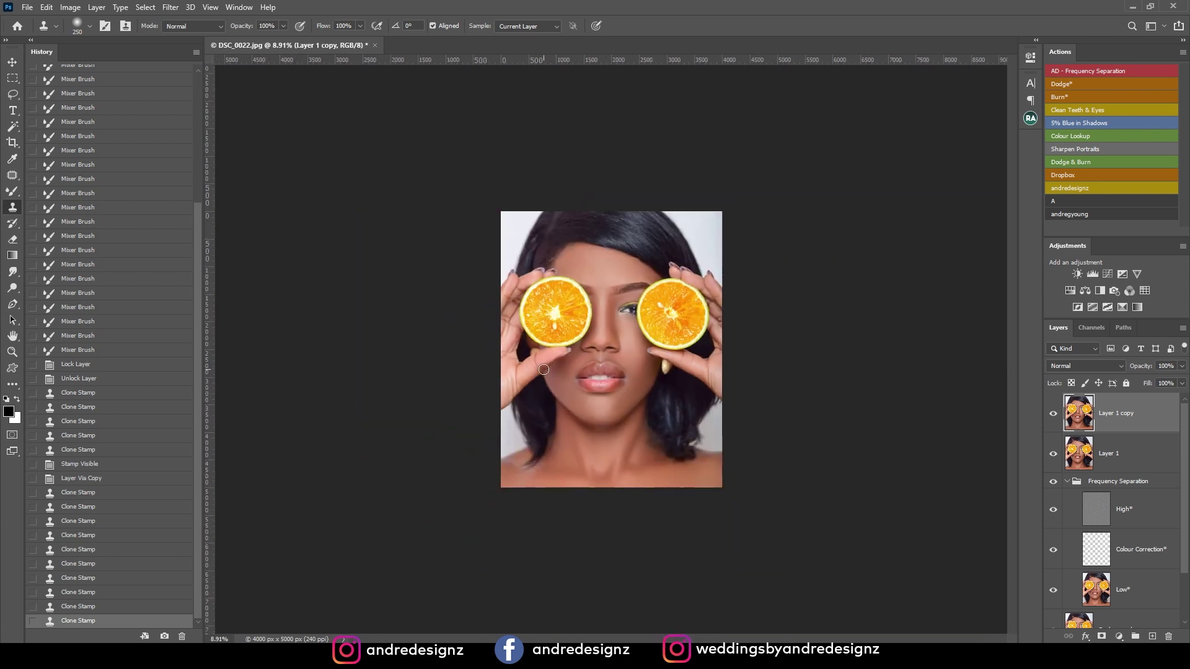
{"action": "scroll", "coordinate": [610, 352], "scroll_direction": "up", "scroll_amount": 1}
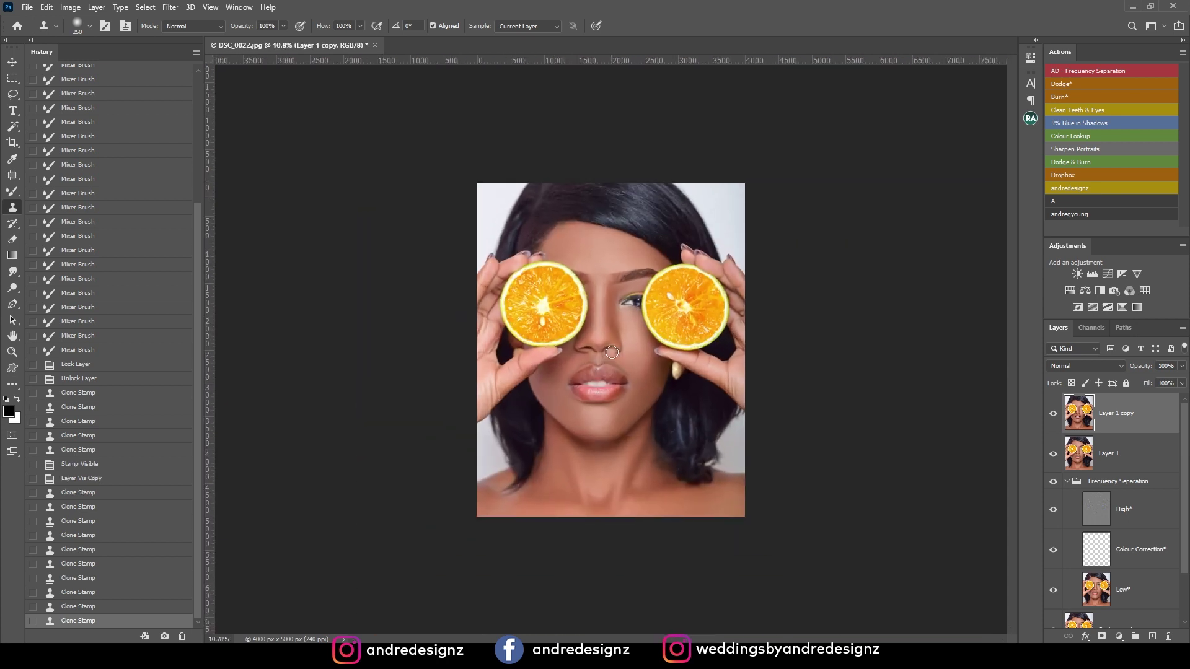
{"action": "scroll", "coordinate": [599, 356], "scroll_direction": "up", "scroll_amount": 5}
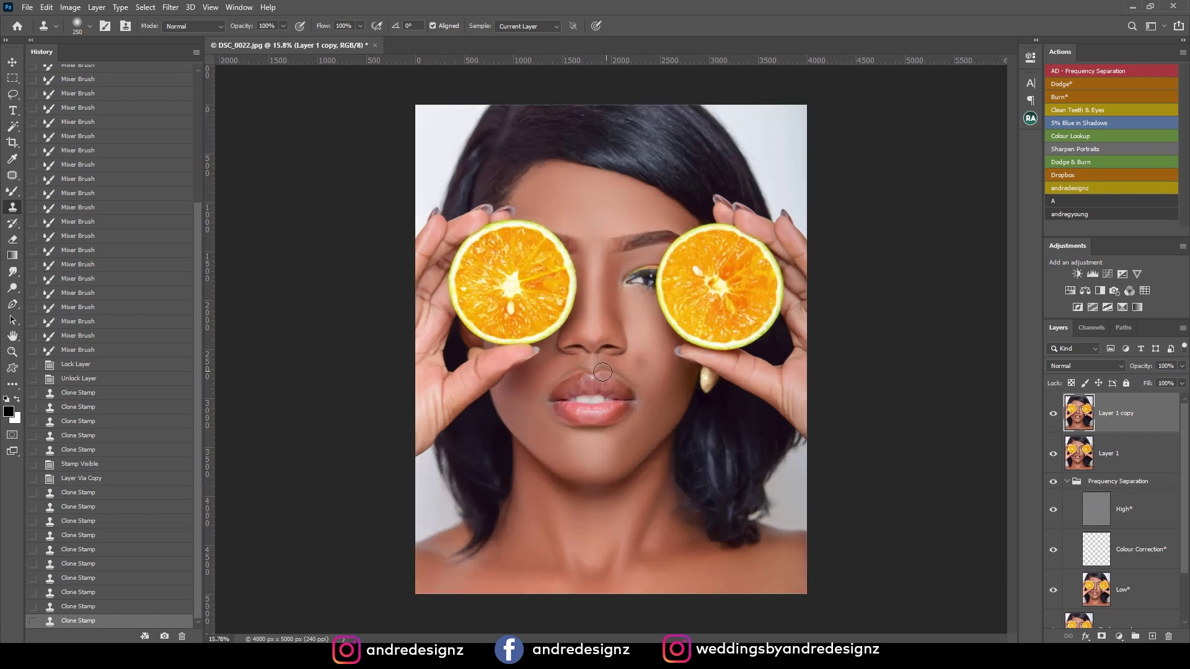
{"action": "scroll", "coordinate": [576, 428], "scroll_direction": "up", "scroll_amount": 4}
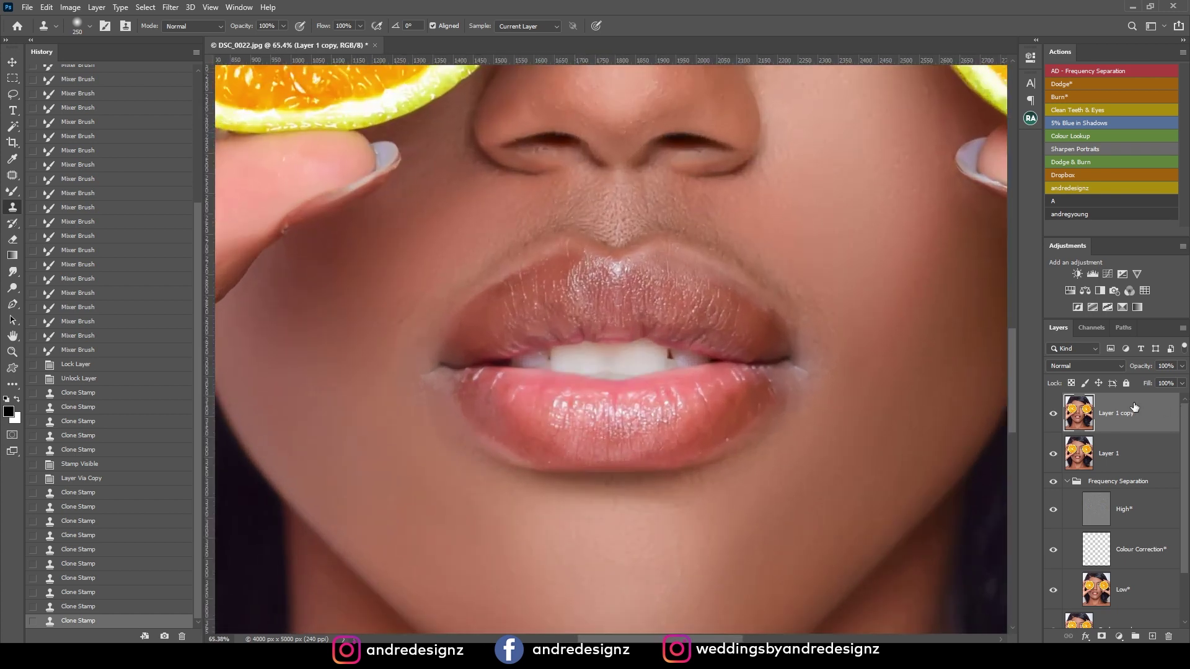
{"action": "left_click", "coordinate": [1079, 110]}
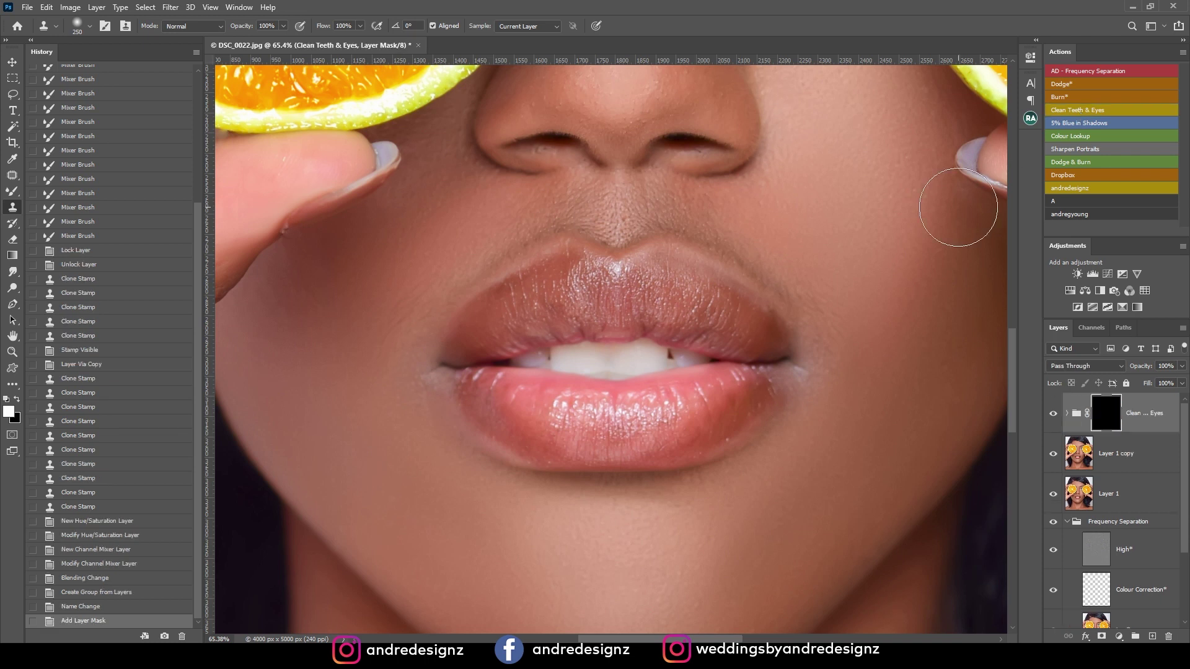
Whiten the teeth by painting white on the Clean Teeth & Eyes mask with a size 70 brush at 59% flow.
{"action": "key", "text": "b"}
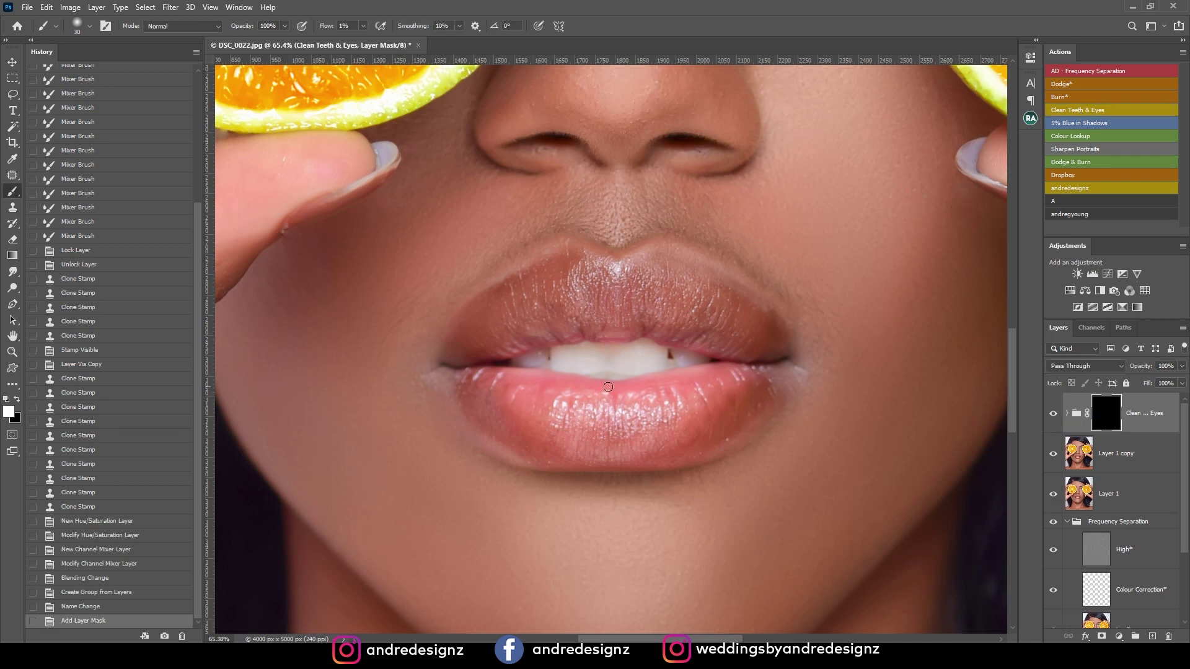
{"action": "key", "text": "bracketright"}
{"action": "key", "text": "bracketright"}
{"action": "key", "text": "bracketright"}
{"action": "key", "text": "bracketright"}
{"action": "left_click_drag", "start_coordinate": [598, 355], "coordinate": [584, 348]}
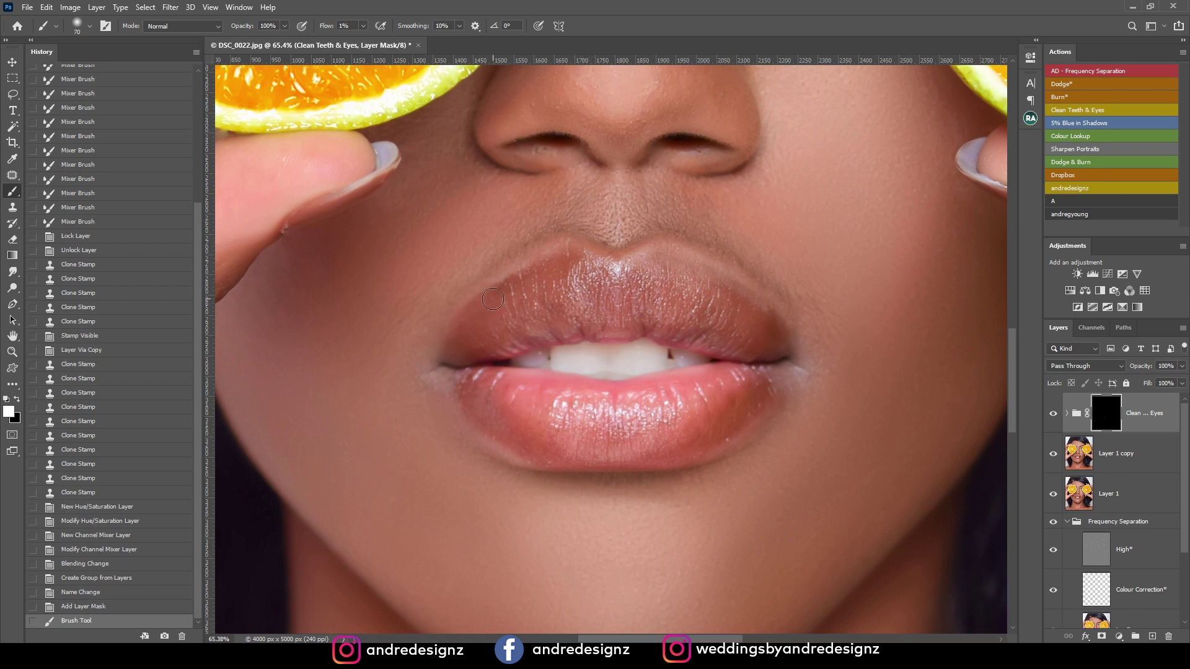
{"action": "left_click", "coordinate": [362, 26]}
{"action": "left_click_drag", "start_coordinate": [363, 42], "coordinate": [393, 42]}
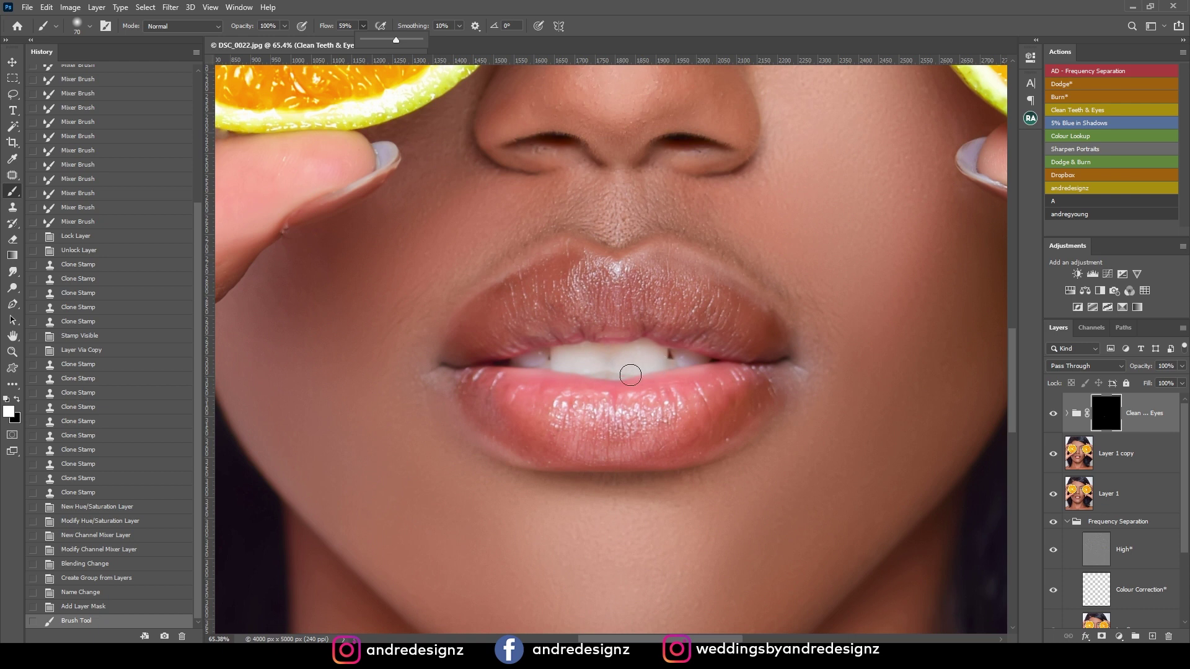
{"action": "mouse_move", "coordinate": [630, 359]}
{"action": "left_mouse_down"}
{"action": "mouse_move", "coordinate": [564, 359]}
{"action": "mouse_move", "coordinate": [582, 352]}
{"action": "mouse_move", "coordinate": [564, 368]}
{"action": "mouse_move", "coordinate": [700, 365]}
{"action": "left_mouse_up"}
{"action": "left_click_drag", "start_coordinate": [589, 358], "coordinate": [540, 362]}
{"action": "left_click_drag", "start_coordinate": [546, 359], "coordinate": [567, 362]}
{"action": "left_click", "coordinate": [667, 356]}
{"action": "left_click", "coordinate": [653, 344]}
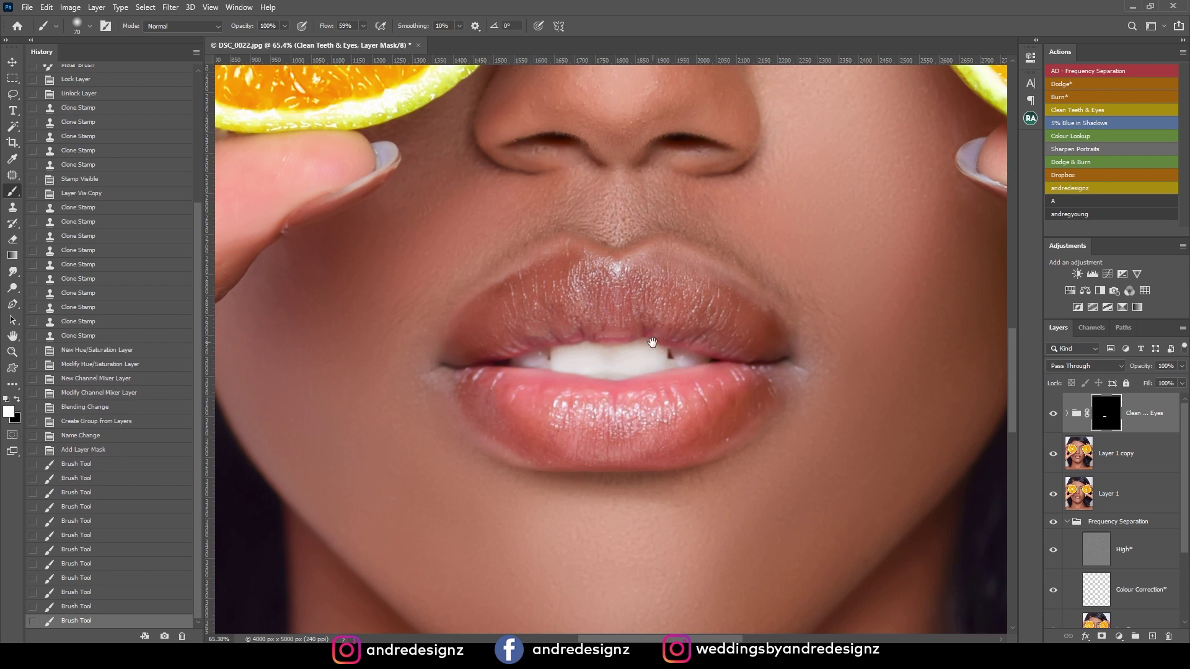
Run the Dodge* and Burn* actions to add their black-masked Levels layers above the Clean Teeth & Eyes group.
{"action": "left_click_drag", "start_coordinate": [663, 196], "coordinate": [641, 638]}
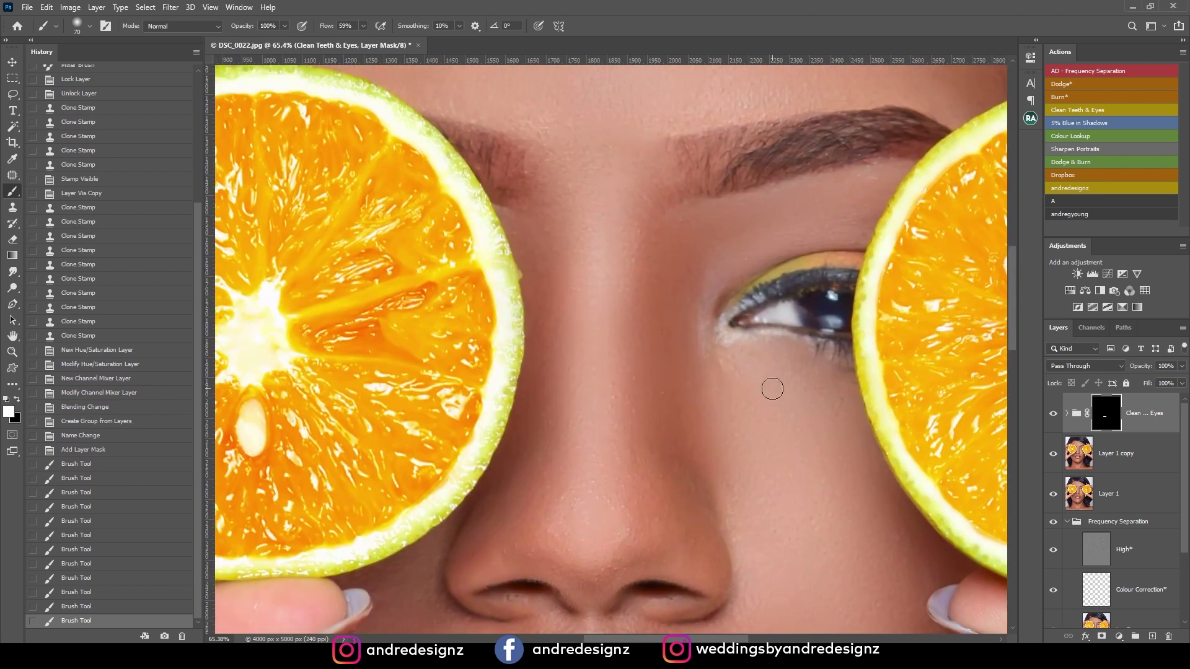
{"action": "scroll", "coordinate": [770, 385], "scroll_direction": "down", "scroll_amount": 6}
{"action": "scroll", "coordinate": [692, 361], "scroll_direction": "down", "scroll_amount": 2}
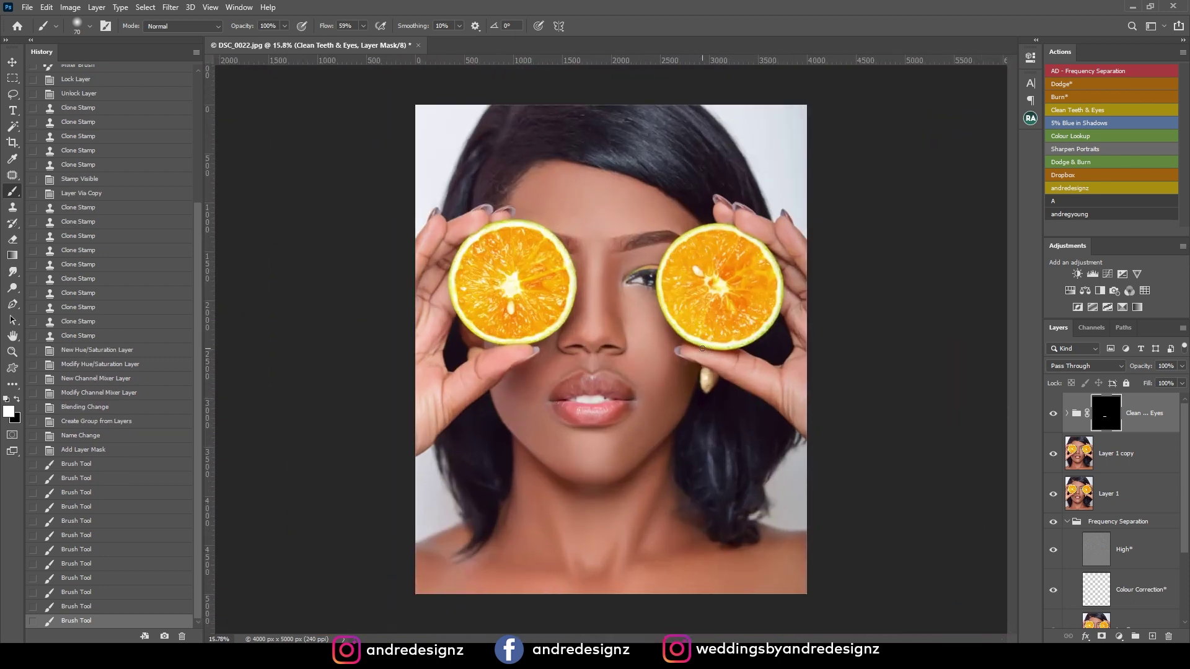
{"action": "scroll", "coordinate": [611, 438], "scroll_direction": "up", "scroll_amount": 1}
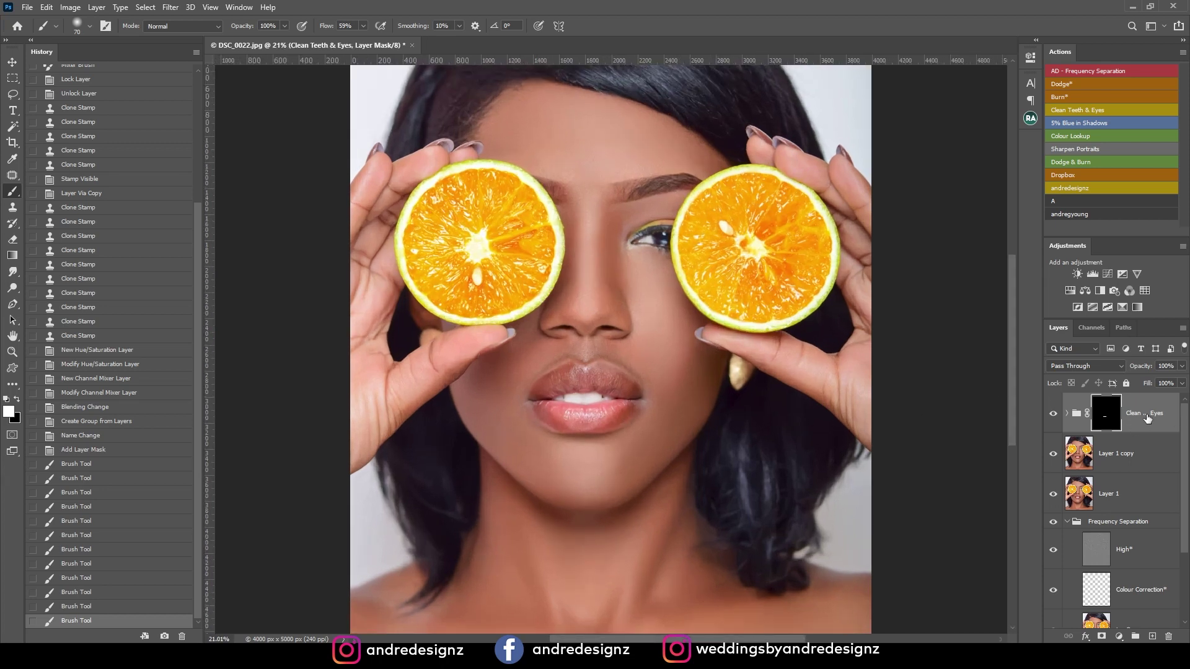
{"action": "left_click", "coordinate": [1071, 84]}
{"action": "left_click", "coordinate": [1073, 95]}
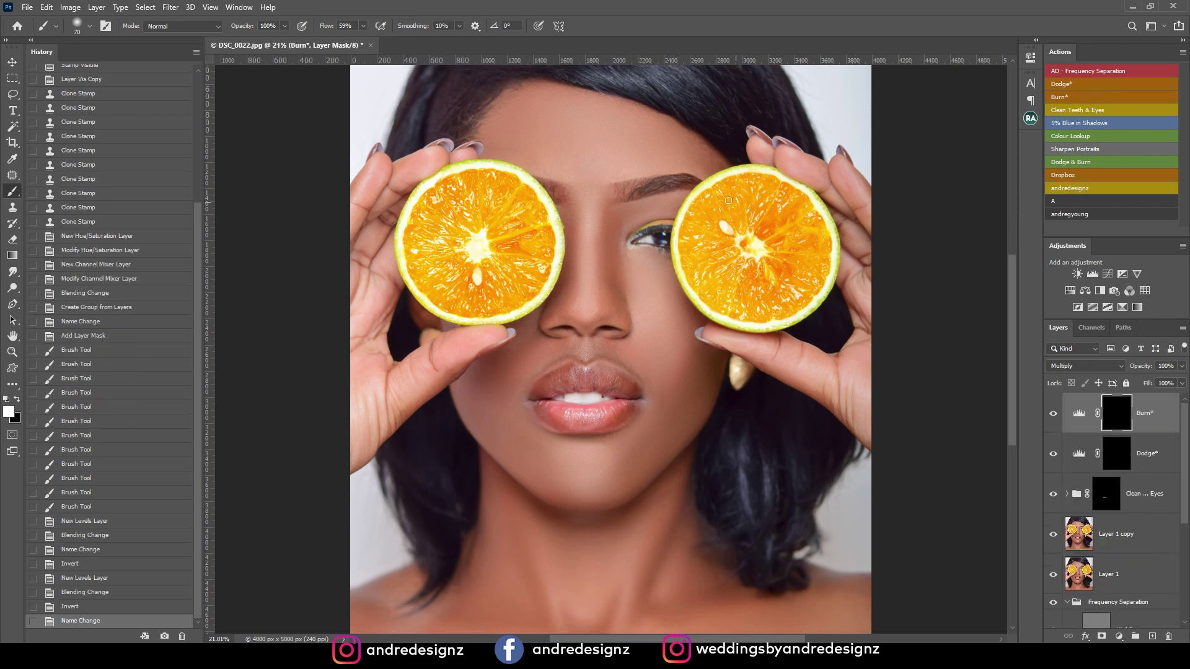
Brighten the bridge of the nose on the Dodge* mask with a size 175 brush at 1% flow, then compare the effect.
{"action": "left_click_drag", "start_coordinate": [361, 28], "coordinate": [311, 44]}
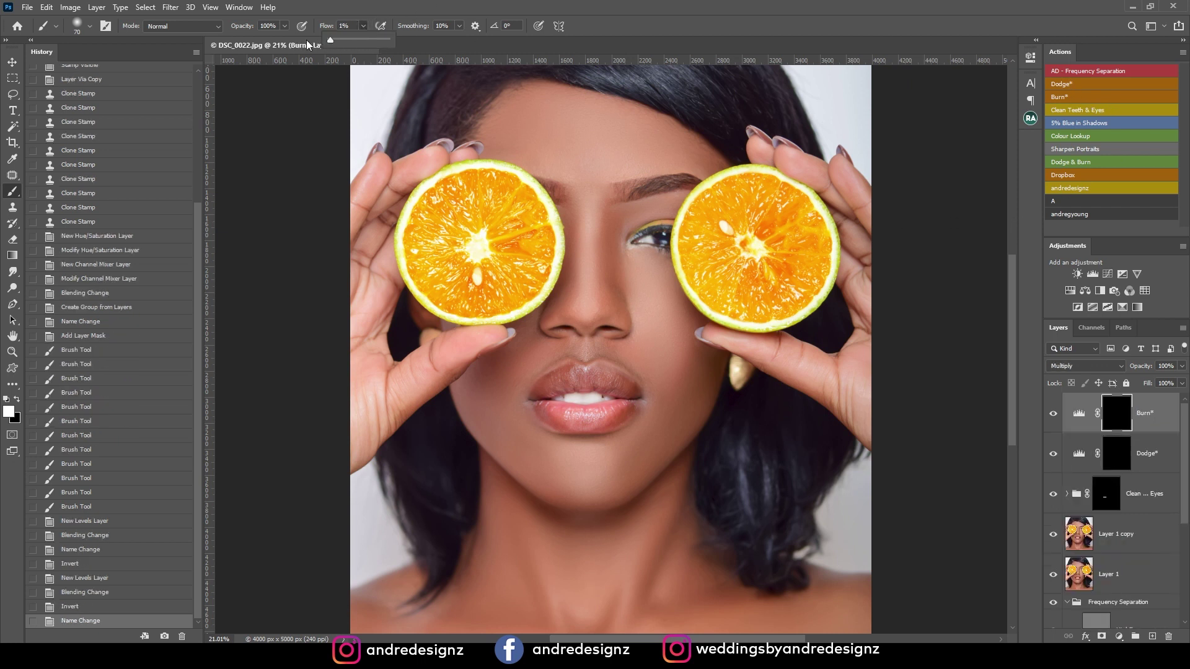
{"action": "left_click", "coordinate": [417, 7]}
{"action": "left_click", "coordinate": [1119, 452]}
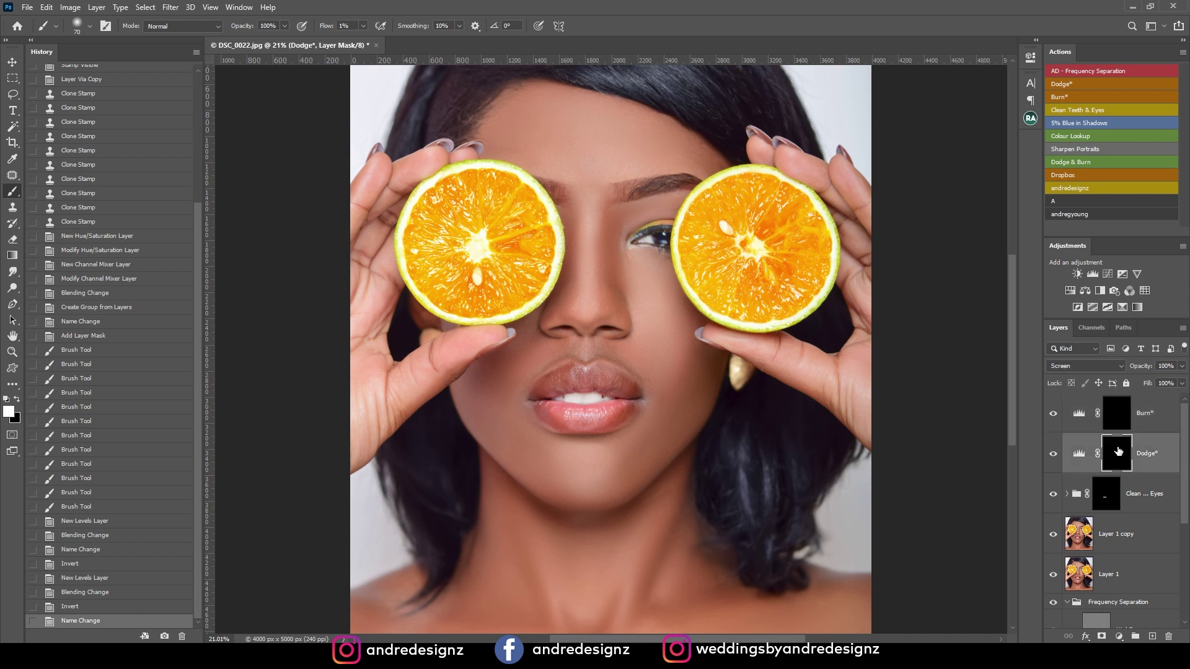
{"action": "key", "text": "bracketright"}
{"action": "key", "text": "bracketright"}
{"action": "key", "text": "bracketright"}
{"action": "left_click_drag", "start_coordinate": [585, 228], "coordinate": [589, 274]}
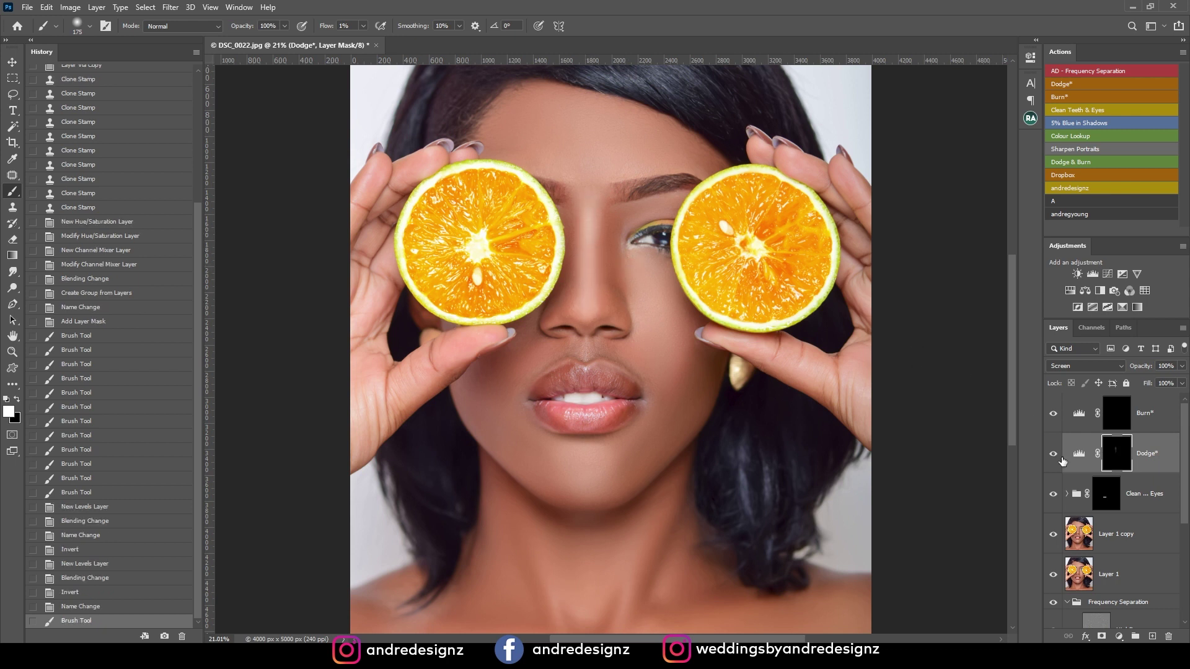
{"action": "left_click", "coordinate": [1053, 454]}
Dodge the forehead, the chin and the cheek below the visible eye with an enlarged brush, using size 400 on the cheek.
{"action": "key", "text": "bracketright"}
{"action": "key", "text": "bracketright"}
{"action": "key", "text": "bracketright"}
{"action": "key", "text": "bracketright"}
{"action": "key", "text": "bracketright"}
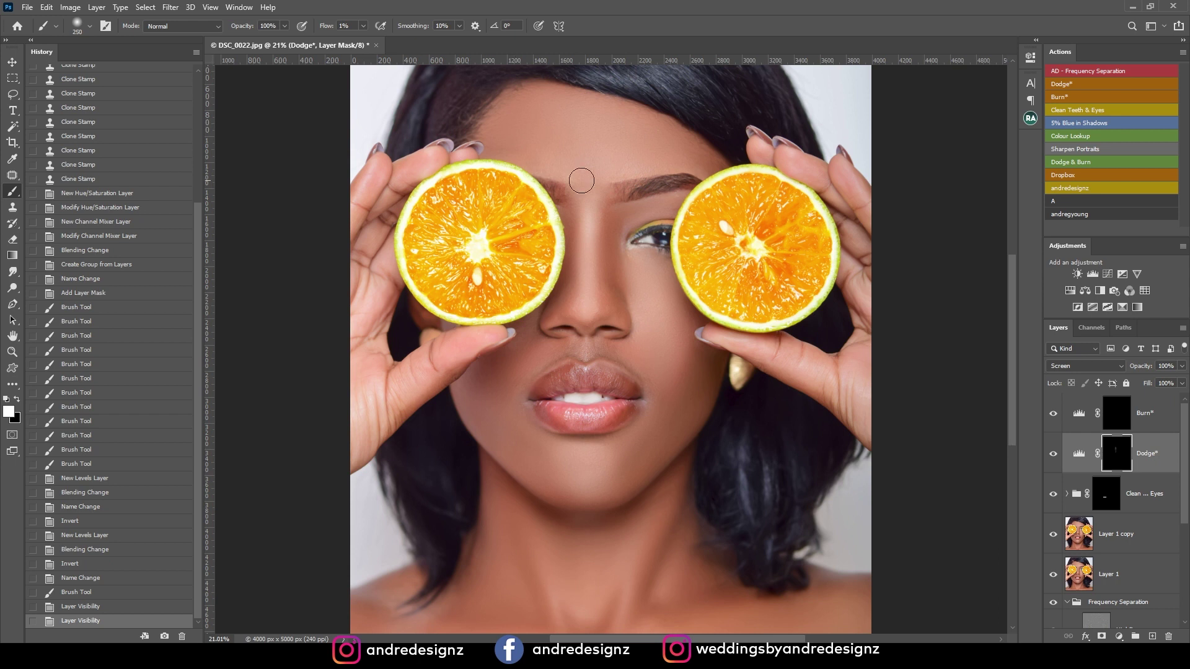
{"action": "key", "text": "bracketright"}
{"action": "mouse_move", "coordinate": [657, 480]}
{"action": "left_mouse_down"}
{"action": "mouse_move", "coordinate": [570, 475]}
{"action": "mouse_move", "coordinate": [601, 474]}
{"action": "left_mouse_up"}
{"action": "key", "text": "bracketleft"}
{"action": "key", "text": "bracketleft"}
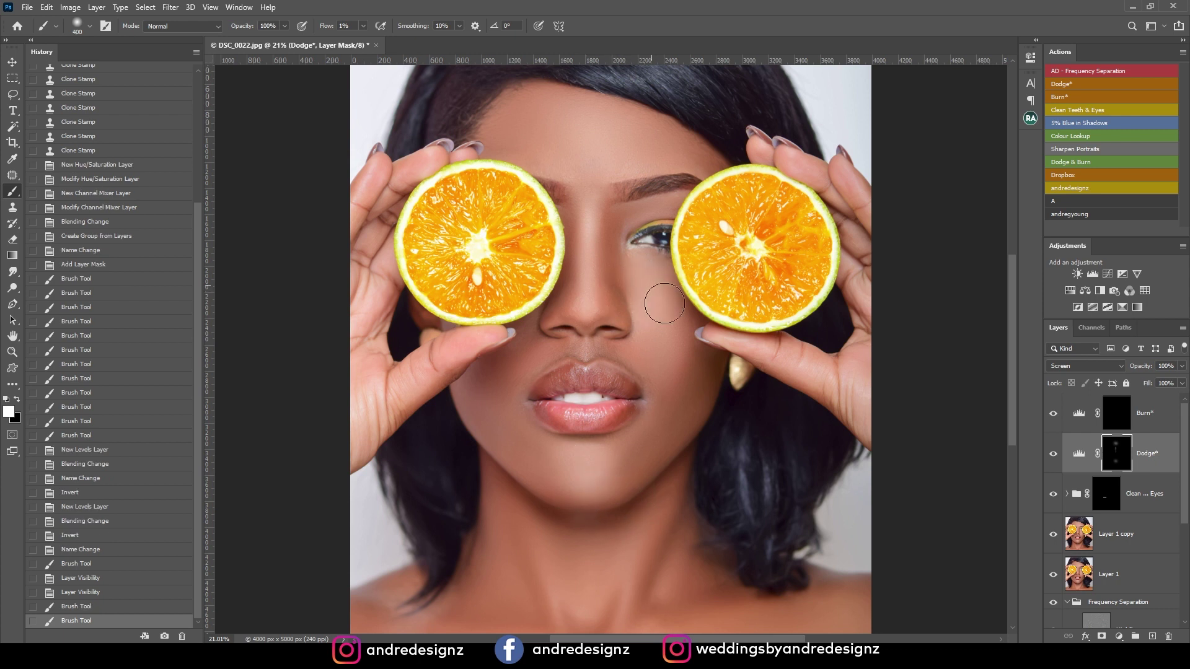
{"action": "mouse_move", "coordinate": [679, 317]}
{"action": "left_mouse_down"}
{"action": "mouse_move", "coordinate": [669, 276]}
{"action": "mouse_move", "coordinate": [663, 301]}
{"action": "mouse_move", "coordinate": [641, 288]}
{"action": "left_mouse_up"}
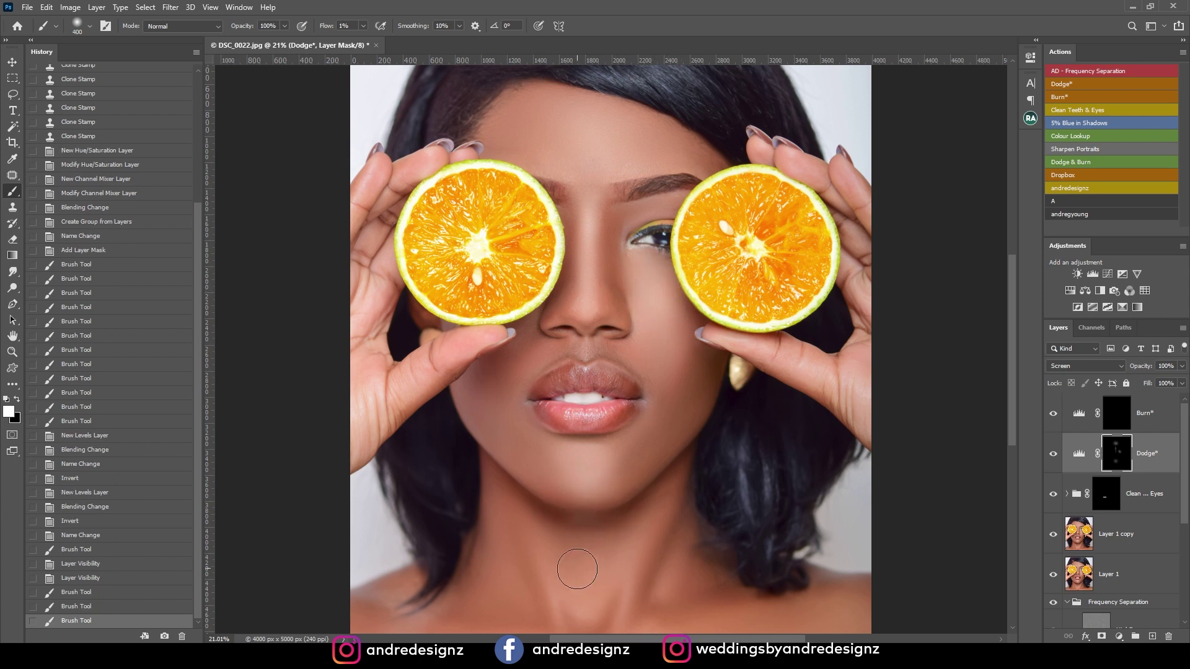
Brighten the highlights at the base of the neck on the Dodge* mask with a smaller brush.
{"action": "key", "text": "bracketleft"}
{"action": "key", "text": "bracketleft"}
{"action": "key", "text": "bracketleft"}
{"action": "left_click_drag", "start_coordinate": [559, 614], "coordinate": [549, 561]}
{"action": "mouse_move", "coordinate": [608, 596]}
{"action": "left_mouse_down"}
{"action": "mouse_move", "coordinate": [621, 602]}
{"action": "mouse_move", "coordinate": [644, 545]}
{"action": "mouse_move", "coordinate": [615, 587]}
{"action": "left_mouse_up"}
{"action": "left_click_drag", "start_coordinate": [561, 565], "coordinate": [544, 551]}
Extend the dodging across the throat with a size 300 brush and along the side of the neck with size 250.
{"action": "key", "text": "bracketright"}
{"action": "key", "text": "bracketright"}
{"action": "key", "text": "bracketright"}
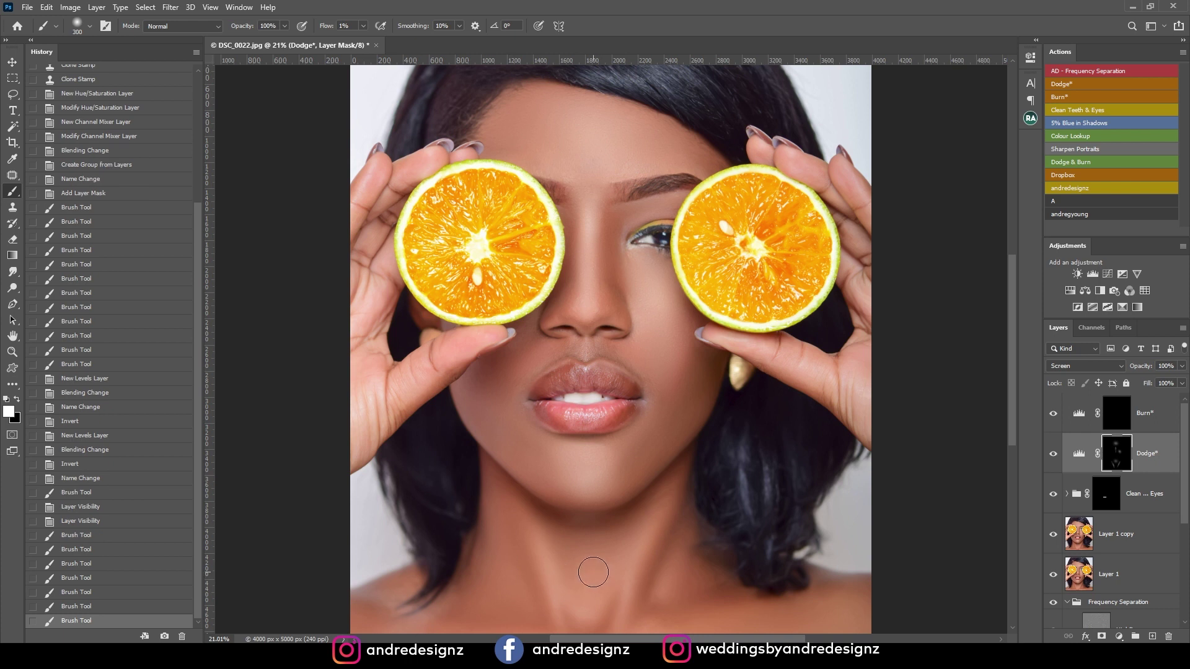
{"action": "mouse_move", "coordinate": [587, 591]}
{"action": "left_mouse_down"}
{"action": "mouse_move", "coordinate": [550, 543]}
{"action": "mouse_move", "coordinate": [582, 586]}
{"action": "left_mouse_up"}
{"action": "left_click_drag", "start_coordinate": [622, 546], "coordinate": [611, 582]}
{"action": "mouse_move", "coordinate": [612, 582]}
{"action": "left_mouse_down"}
{"action": "mouse_move", "coordinate": [643, 618]}
{"action": "mouse_move", "coordinate": [682, 619]}
{"action": "mouse_move", "coordinate": [666, 613]}
{"action": "mouse_move", "coordinate": [675, 560]}
{"action": "left_mouse_up"}
{"action": "key", "text": "bracketleft"}
{"action": "key", "text": "bracketleft"}
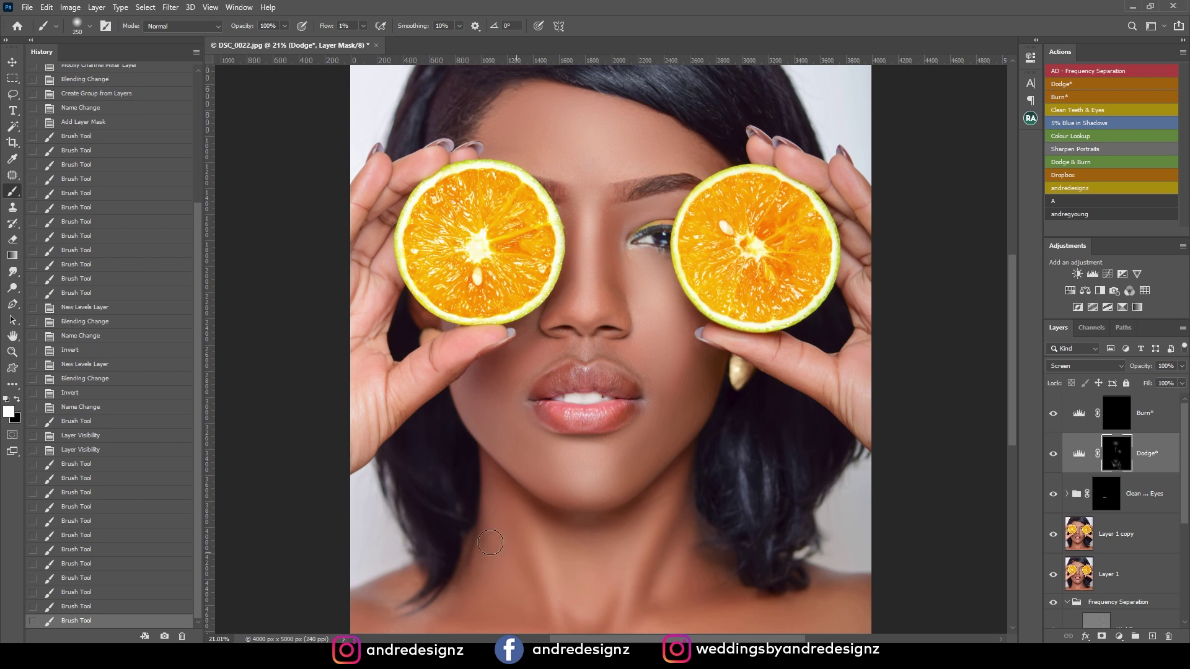
{"action": "left_click_drag", "start_coordinate": [490, 541], "coordinate": [517, 560]}
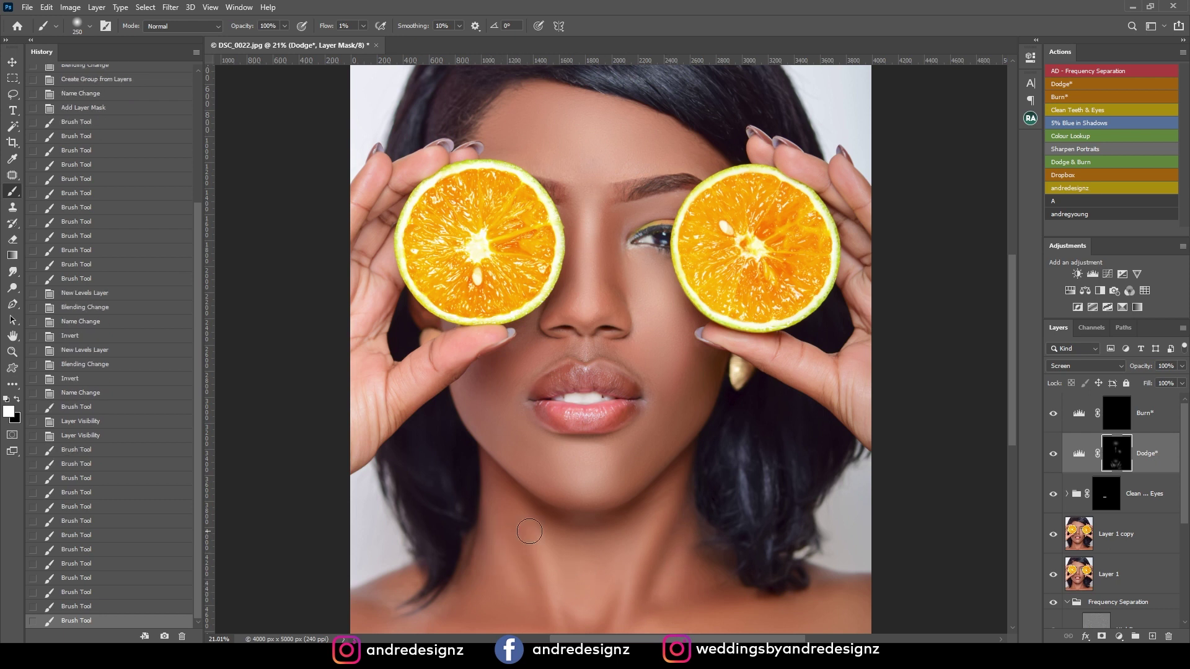
Darken both cheek contours on the Burn* mask at 1% flow, and shade the side of the nose with a smaller brush.
{"action": "scroll", "coordinate": [472, 479], "scroll_direction": "down", "scroll_amount": 3}
{"action": "left_click", "coordinate": [1112, 428]}
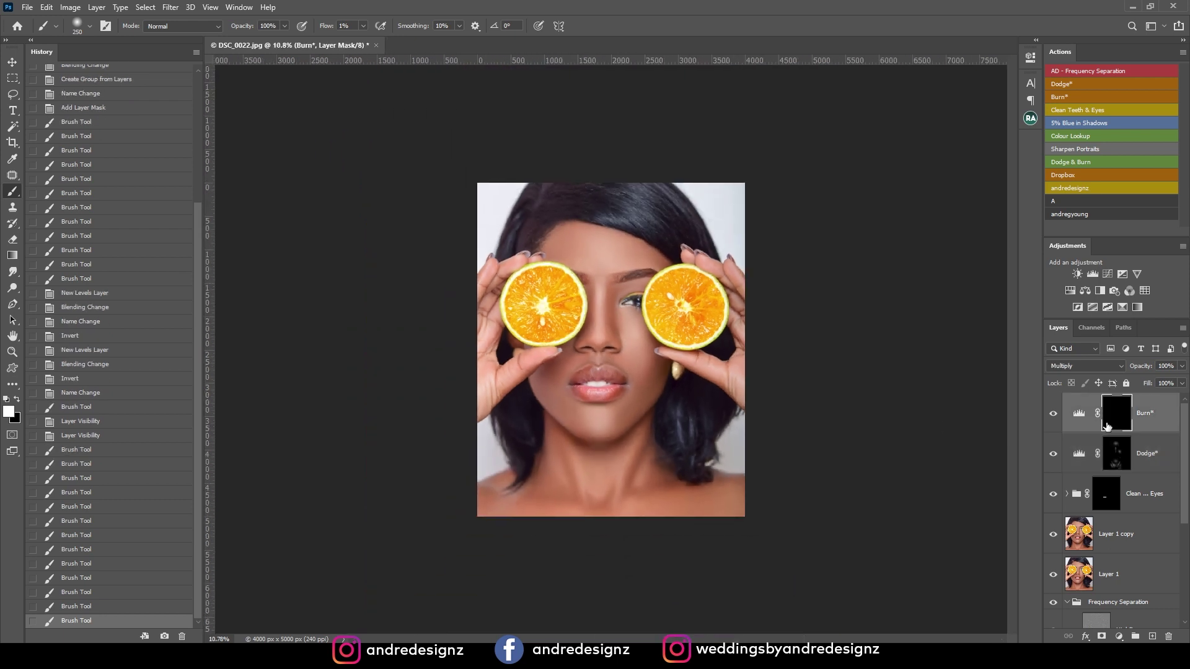
{"action": "key", "text": "bracketright"}
{"action": "key", "text": "bracketright"}
{"action": "key", "text": "bracketright"}
{"action": "key", "text": "bracketright"}
{"action": "key", "text": "bracketright"}
{"action": "key", "text": "bracketleft"}
{"action": "key", "text": "bracketleft"}
{"action": "mouse_move", "coordinate": [658, 371]}
{"action": "left_mouse_down"}
{"action": "mouse_move", "coordinate": [621, 412]}
{"action": "mouse_move", "coordinate": [638, 403]}
{"action": "left_mouse_up"}
{"action": "left_click_drag", "start_coordinate": [543, 396], "coordinate": [576, 409]}
{"action": "key", "text": "bracketleft"}
{"action": "key", "text": "bracketleft"}
{"action": "left_click_drag", "start_coordinate": [587, 310], "coordinate": [589, 327]}
Burn the outer areas of both shoulders on the Burn* mask with a size 600 brush.
{"action": "key", "text": "bracketright"}
{"action": "key", "text": "bracketright"}
{"action": "key", "text": "bracketright"}
{"action": "mouse_move", "coordinate": [496, 506]}
{"action": "left_mouse_down"}
{"action": "mouse_move", "coordinate": [459, 492]}
{"action": "mouse_move", "coordinate": [472, 498]}
{"action": "left_mouse_up"}
{"action": "mouse_move", "coordinate": [722, 511]}
{"action": "left_mouse_down"}
{"action": "mouse_move", "coordinate": [700, 501]}
{"action": "mouse_move", "coordinate": [706, 489]}
{"action": "left_mouse_up"}
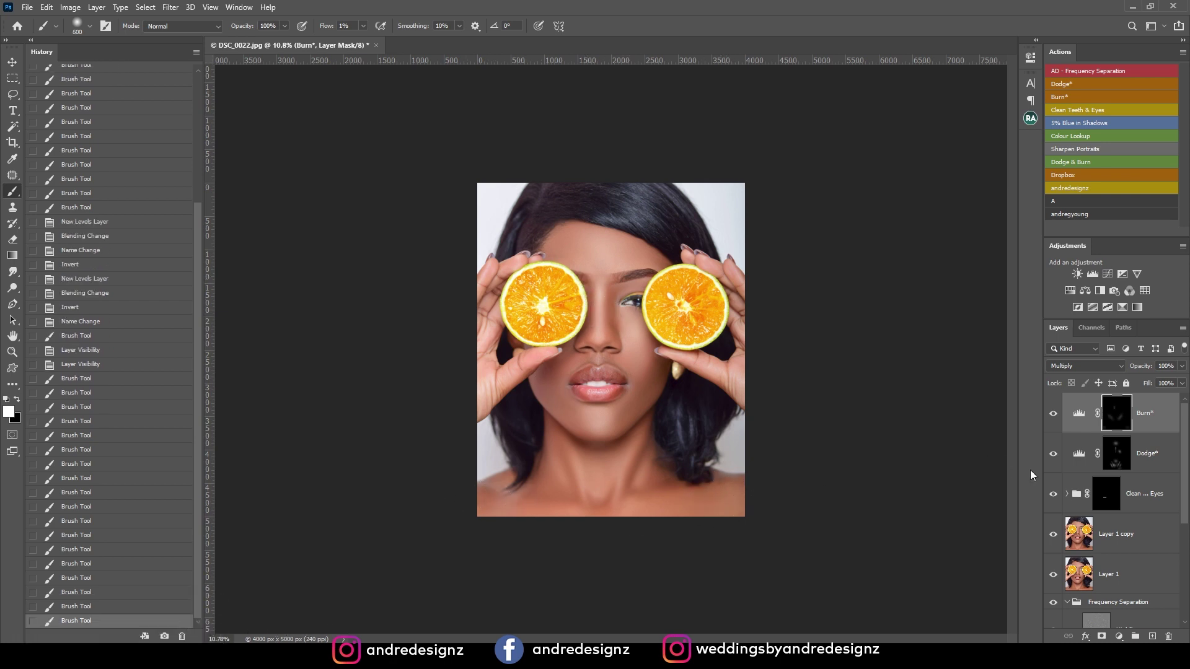
Group the Dodge* and Burn* layers and toggle the group's visibility to compare the effect.
{"action": "left_click", "coordinate": [1147, 456], "text": "shift"}
{"action": "key", "text": "ctrl+g"}
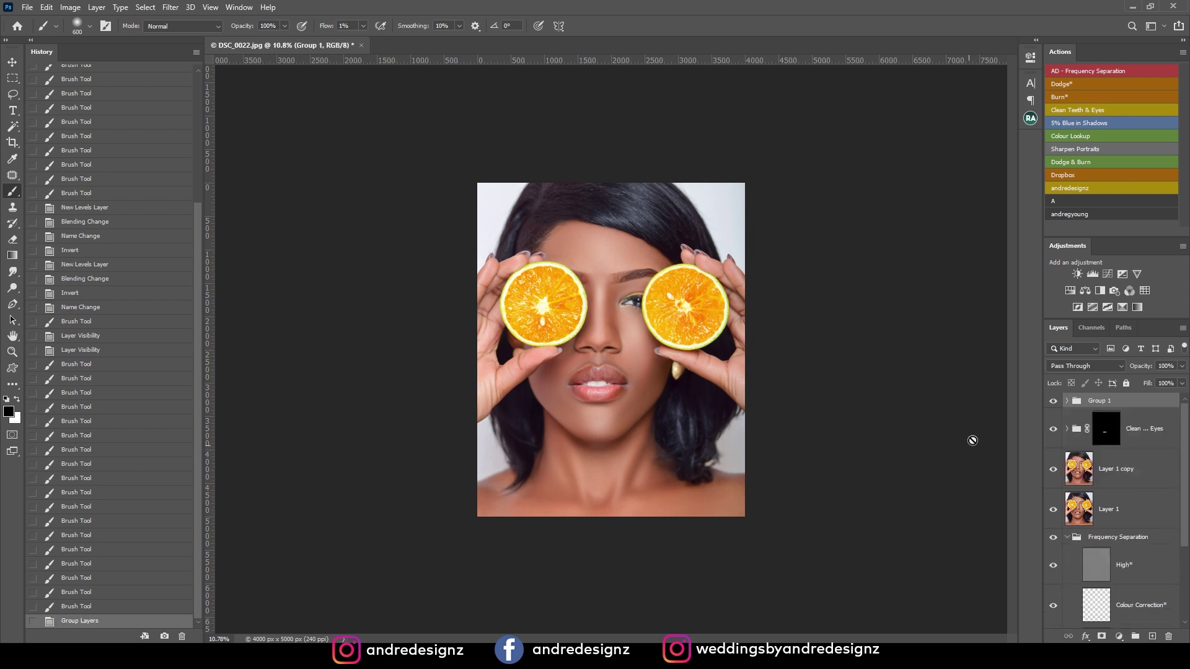
{"action": "left_click", "coordinate": [1052, 402]}
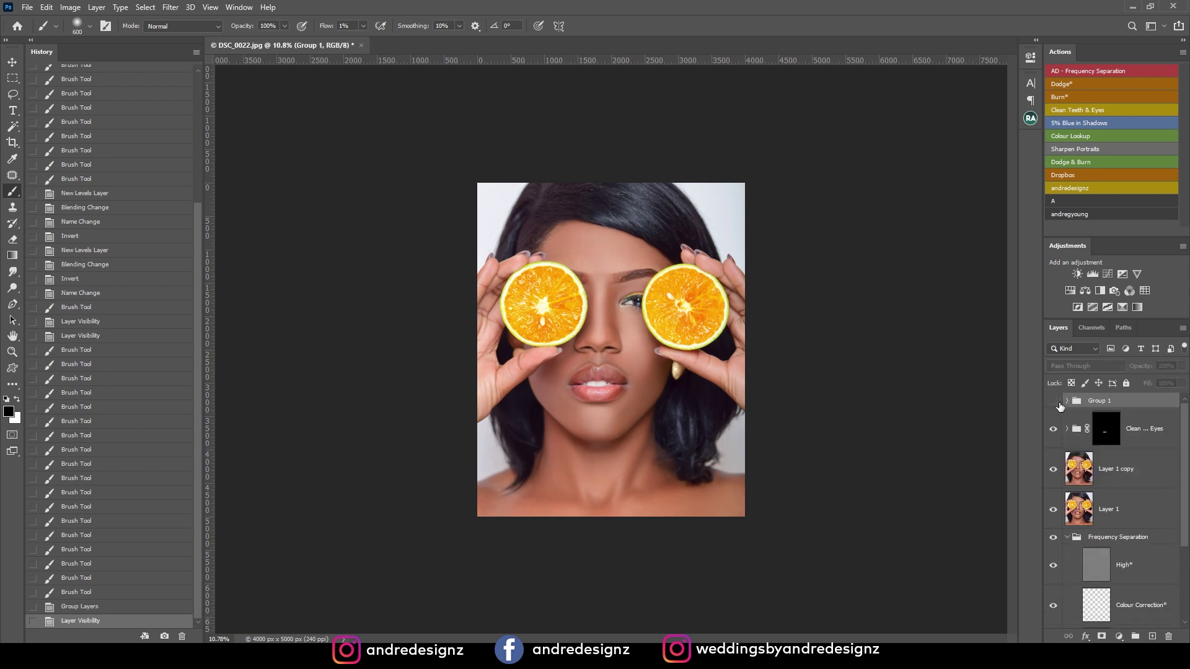
{"action": "left_click", "coordinate": [1053, 402]}
{"action": "left_click", "coordinate": [1052, 403]}
{"action": "left_click", "coordinate": [1052, 403]}
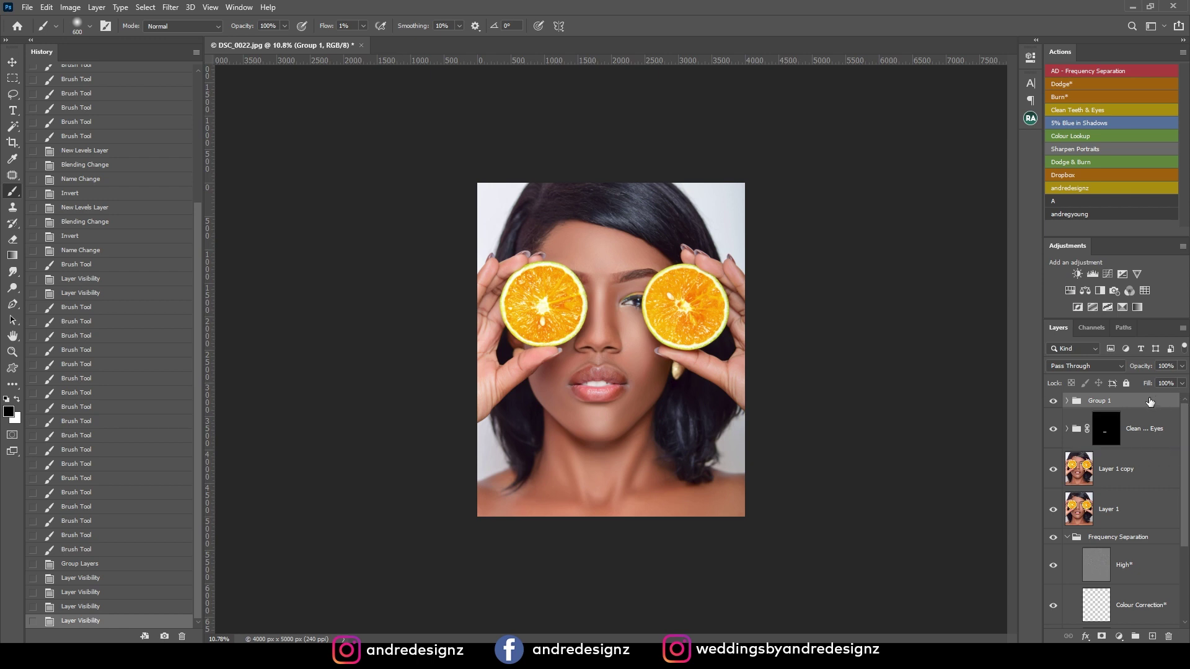
Stamp the visible layers into a new layer and open a duplicate of it in the Camera Raw filter.
{"action": "key", "text": "ctrl+shift+alt+e"}
{"action": "key", "text": "ctrl+j"}
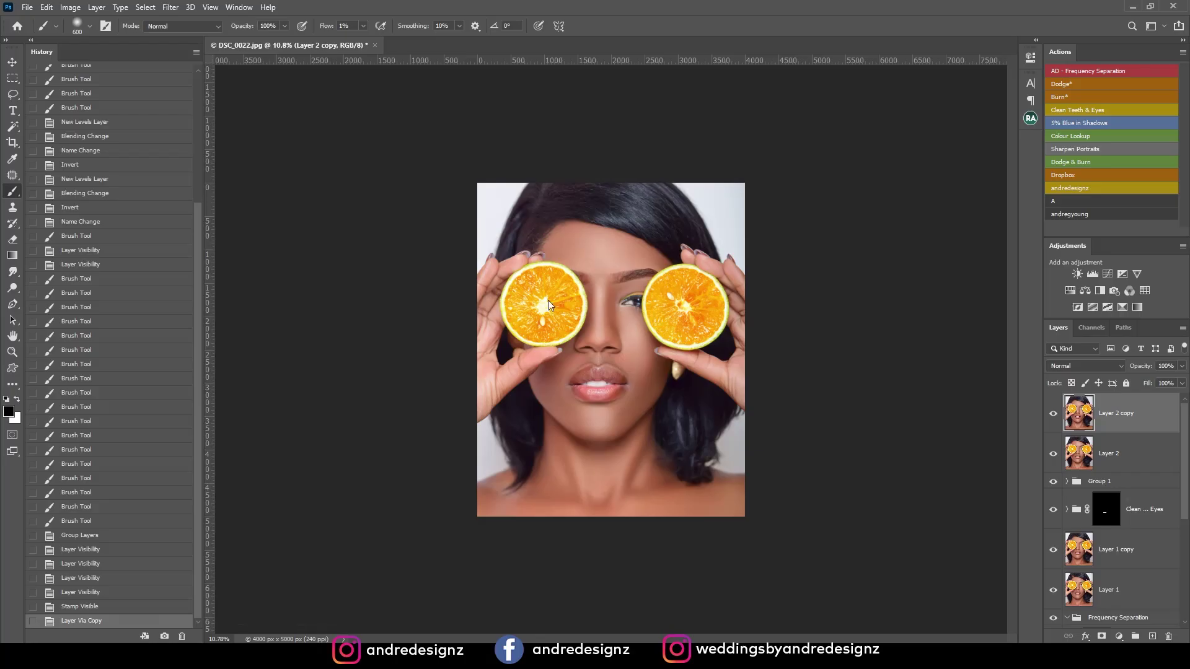
{"action": "key", "text": "ctrl+shift+a"}
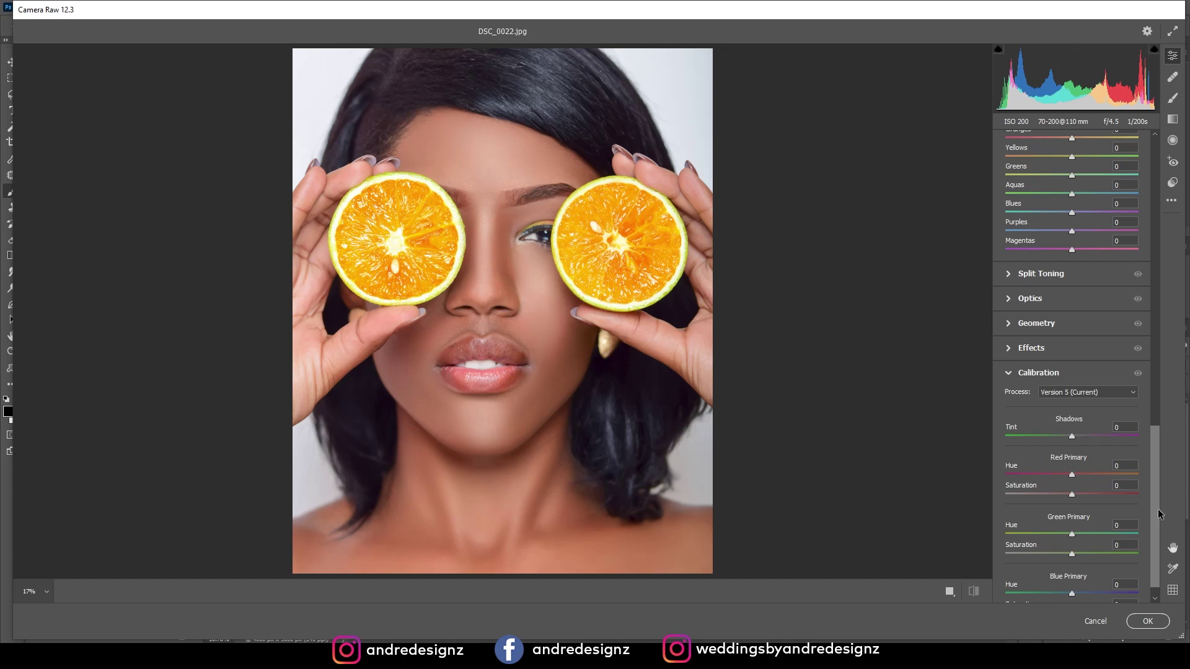
Apply the Warm Touch user preset and the Bright color preset to the portrait.
{"action": "scroll", "coordinate": [1159, 519], "scroll_direction": "down", "scroll_amount": 1}
{"action": "left_click", "coordinate": [1172, 182]}
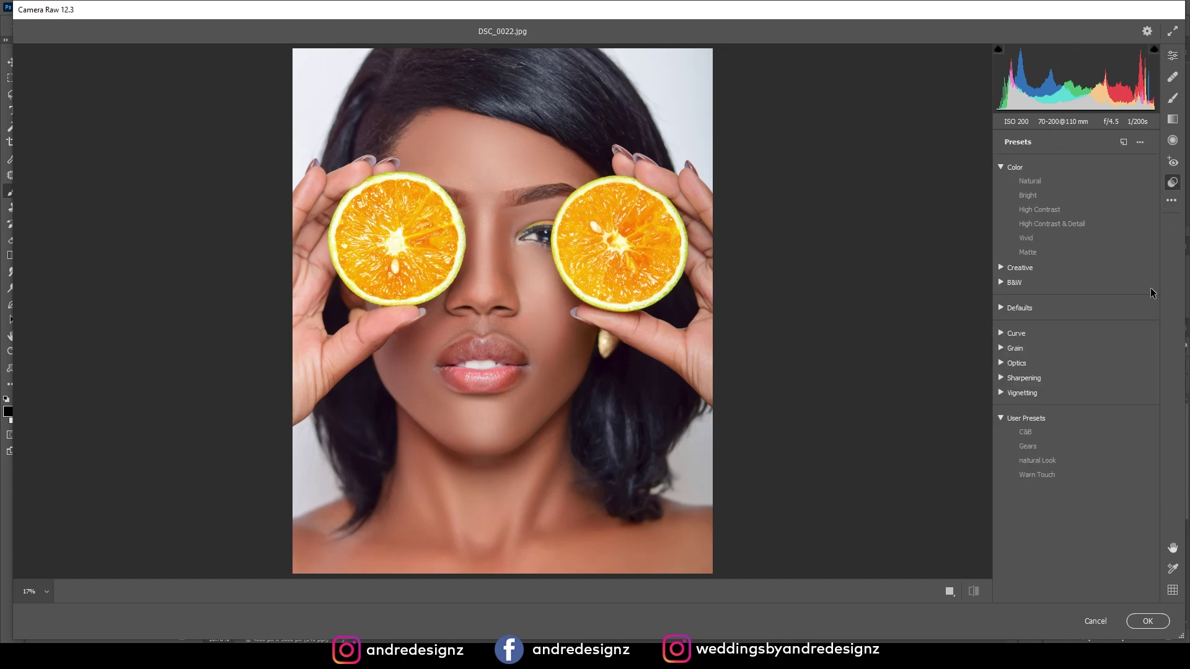
{"action": "left_click", "coordinate": [1047, 475]}
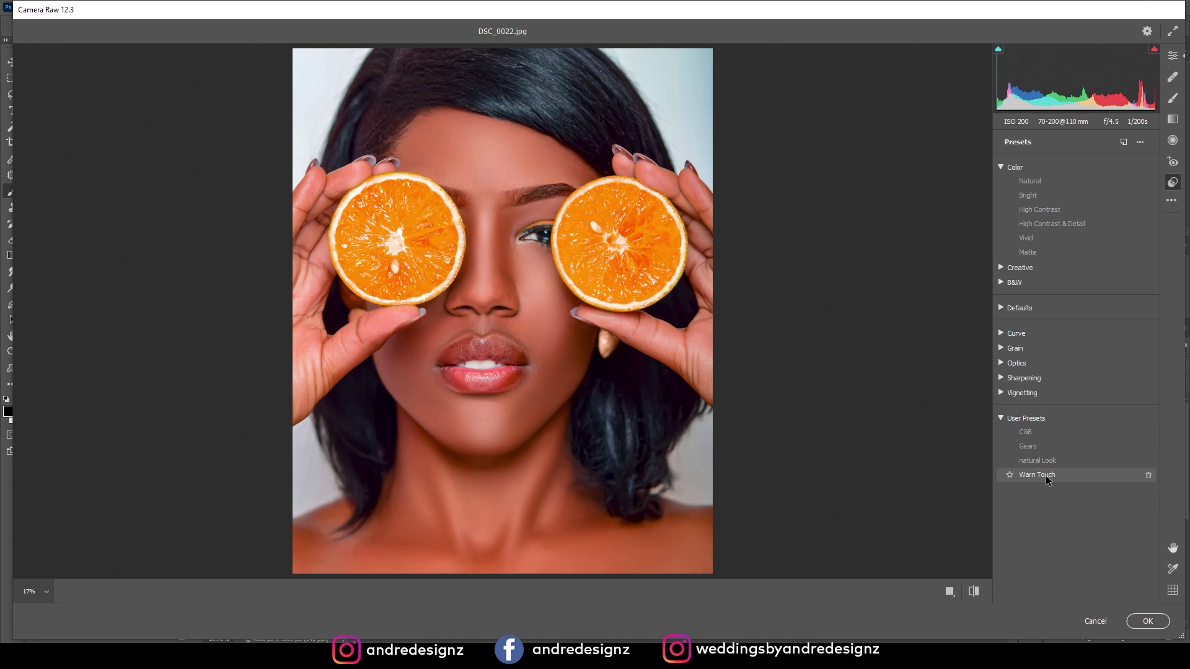
{"action": "left_click", "coordinate": [1046, 475]}
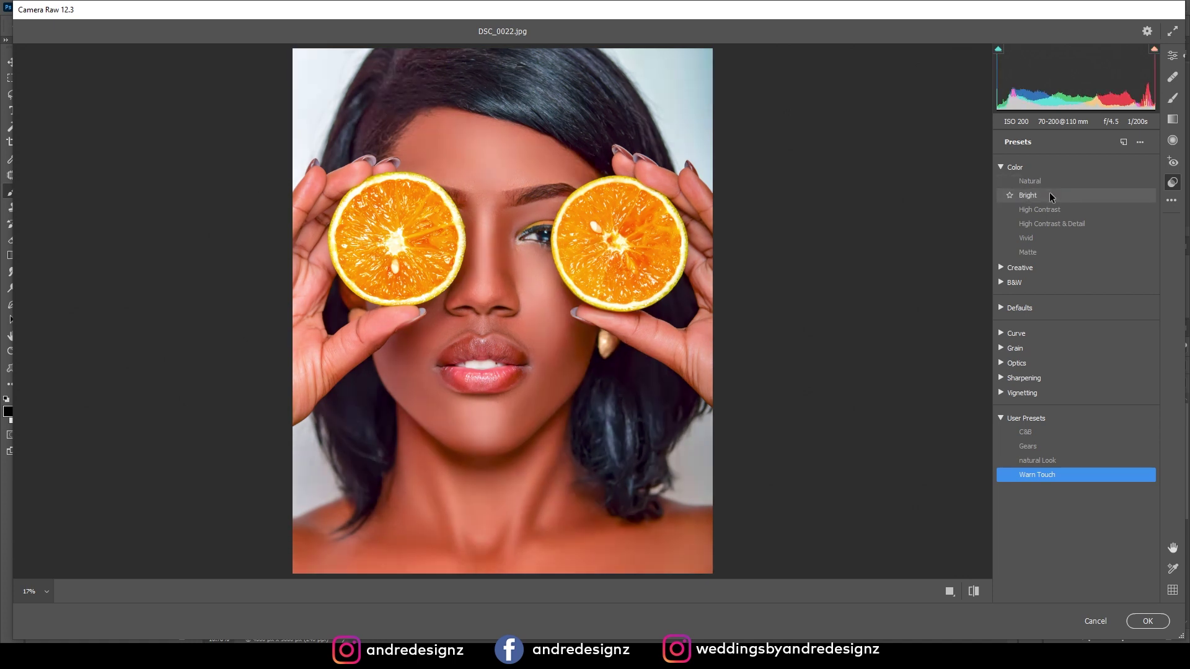
{"action": "left_click", "coordinate": [1050, 196]}
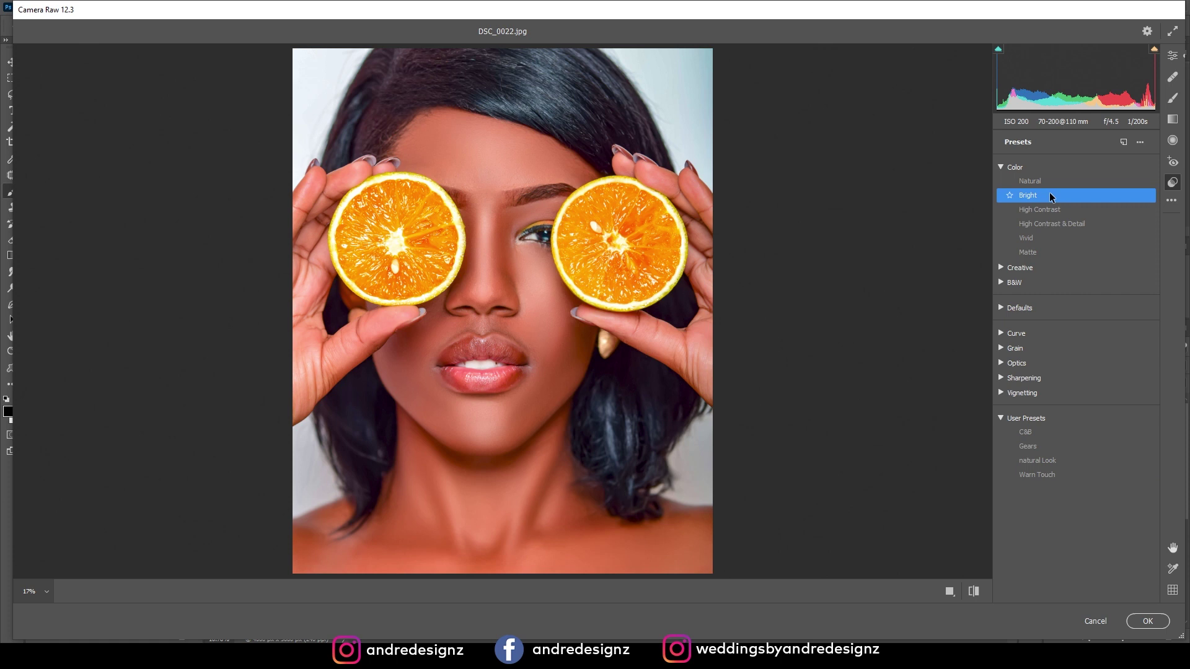
Shift the Blue Primary hue slightly negative in Calibration and add a tone curve point with input 130 and output 133.
{"action": "left_click", "coordinate": [1172, 55]}
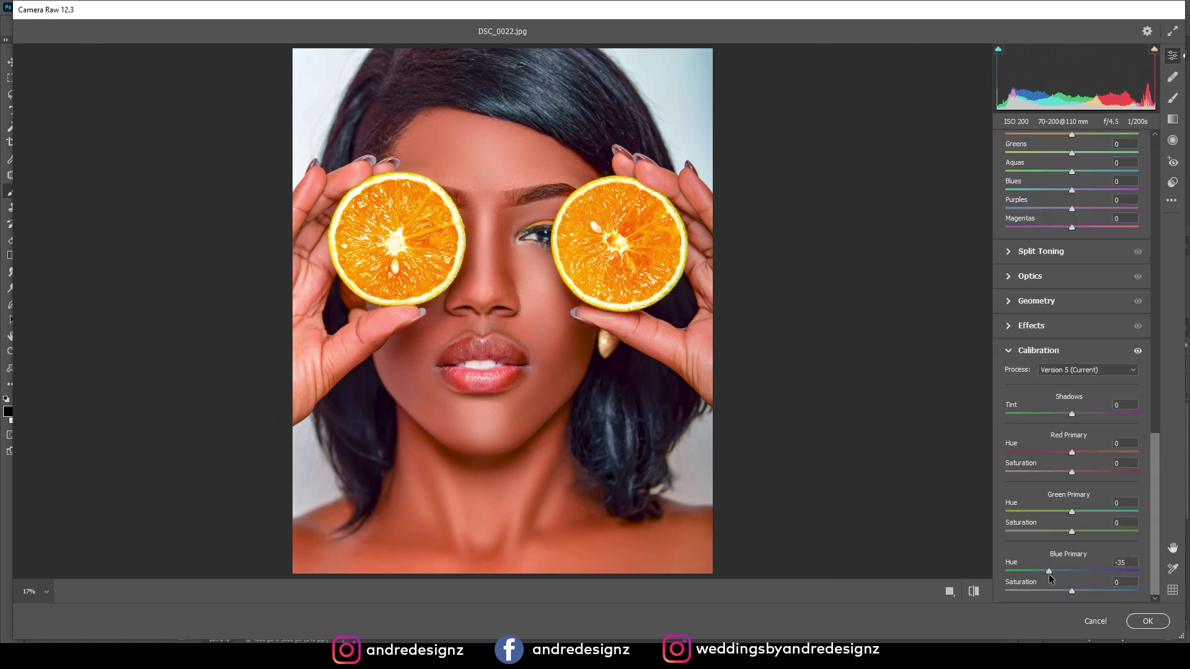
{"action": "left_click_drag", "start_coordinate": [1056, 571], "coordinate": [1062, 572]}
{"action": "left_click", "coordinate": [1009, 351]}
{"action": "scroll", "coordinate": [1125, 302], "scroll_direction": "up", "scroll_amount": 10}
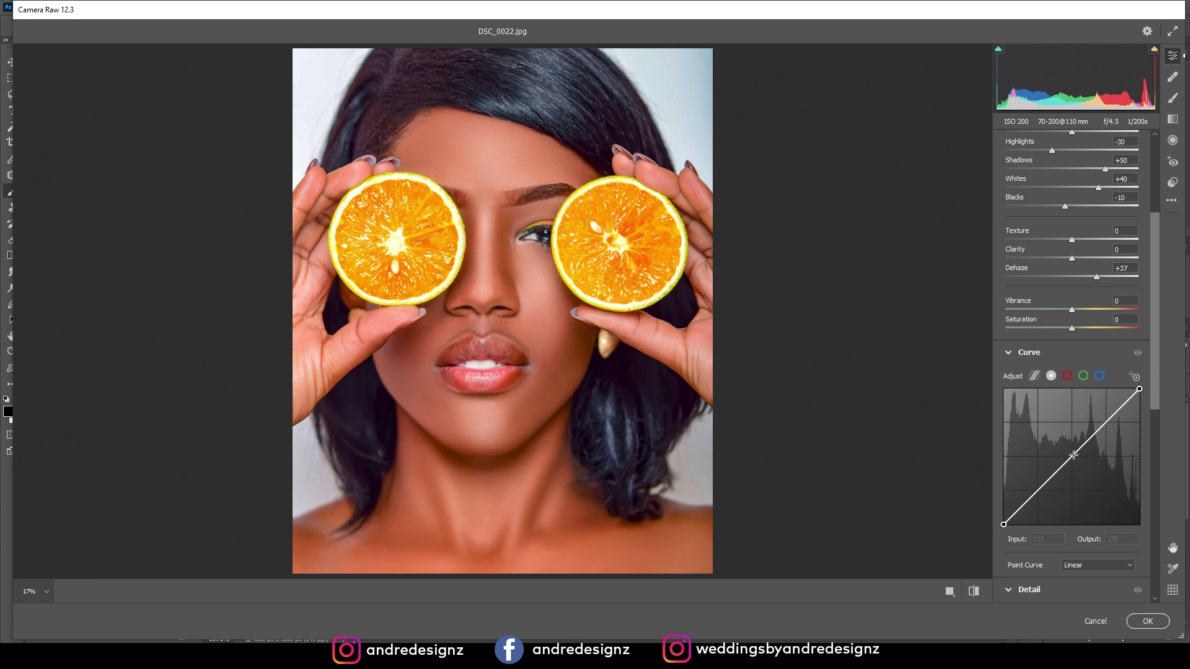
{"action": "left_click", "coordinate": [1072, 453]}
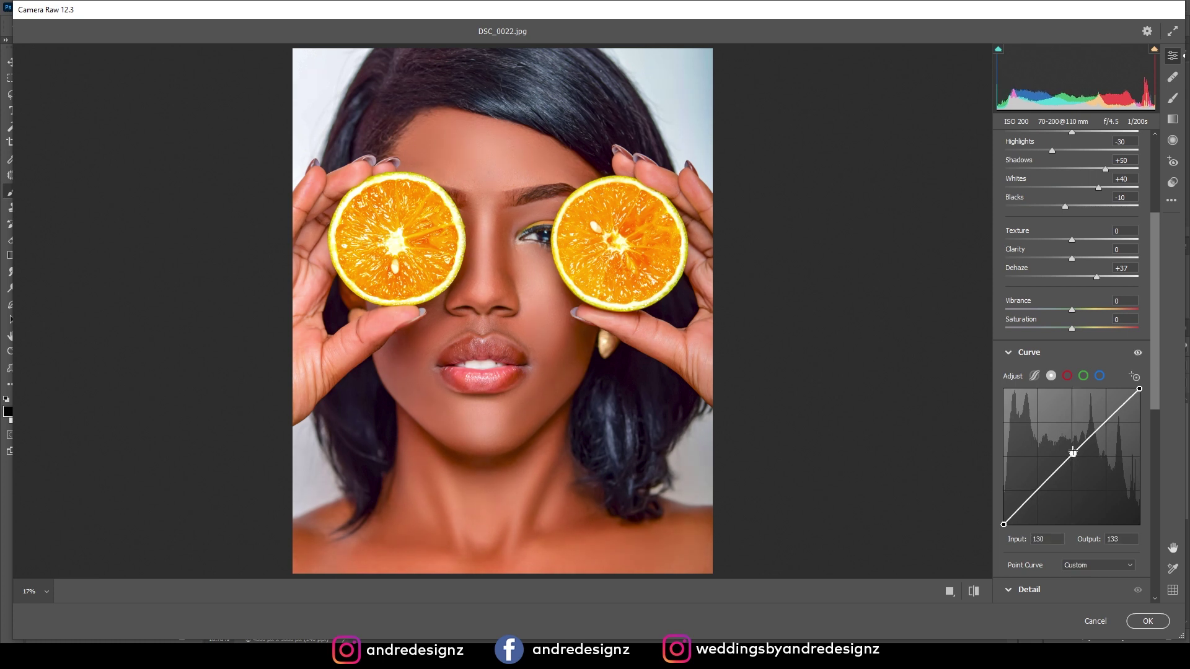
Compare the portrait before and after side by side, review the remaining settings and apply the Camera Raw filter.
{"action": "left_click", "coordinate": [949, 592]}
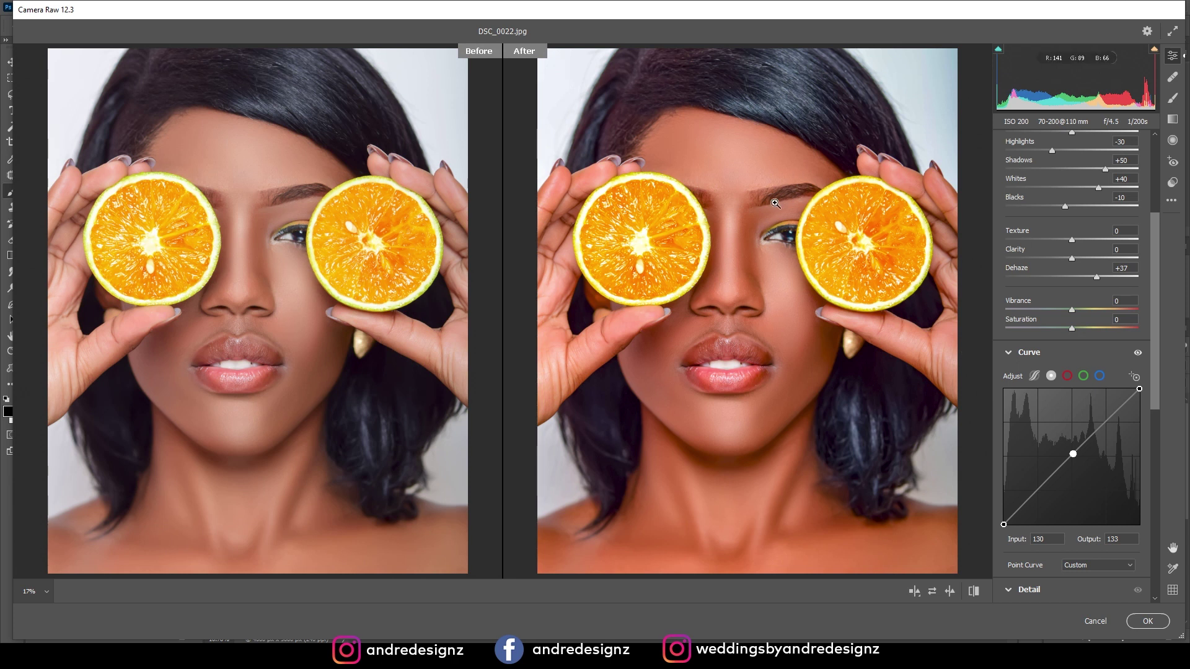
{"action": "left_click_drag", "start_coordinate": [1157, 397], "coordinate": [1138, 590]}
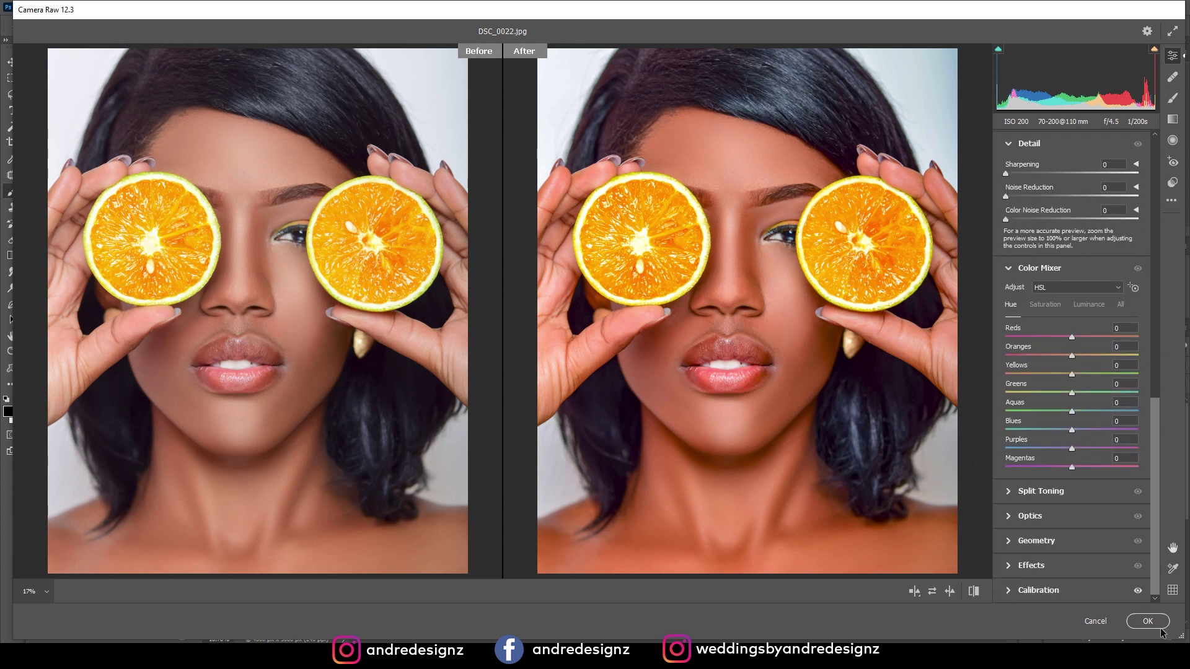
{"action": "left_click", "coordinate": [1154, 622]}
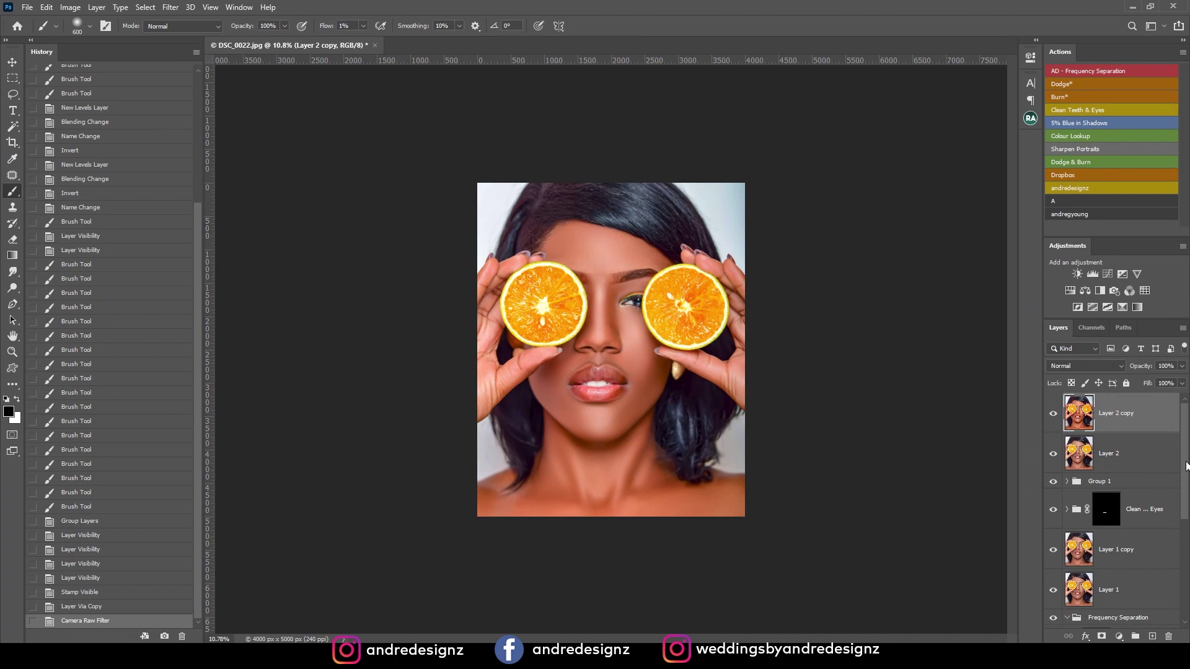
Reduce the opacity of Layer 2 copy to 39% and run the 5% Blue in Shadows action.
{"action": "left_click", "coordinate": [1182, 366]}
{"action": "left_click", "coordinate": [1153, 380]}
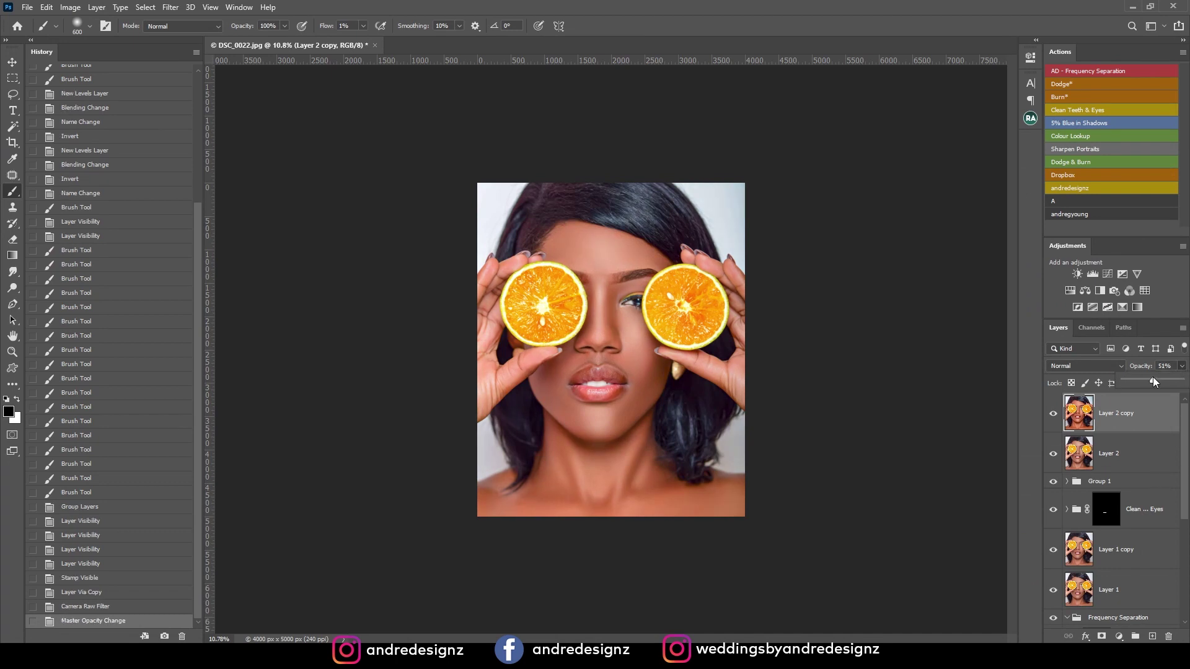
{"action": "key", "text": "ctrl+0"}
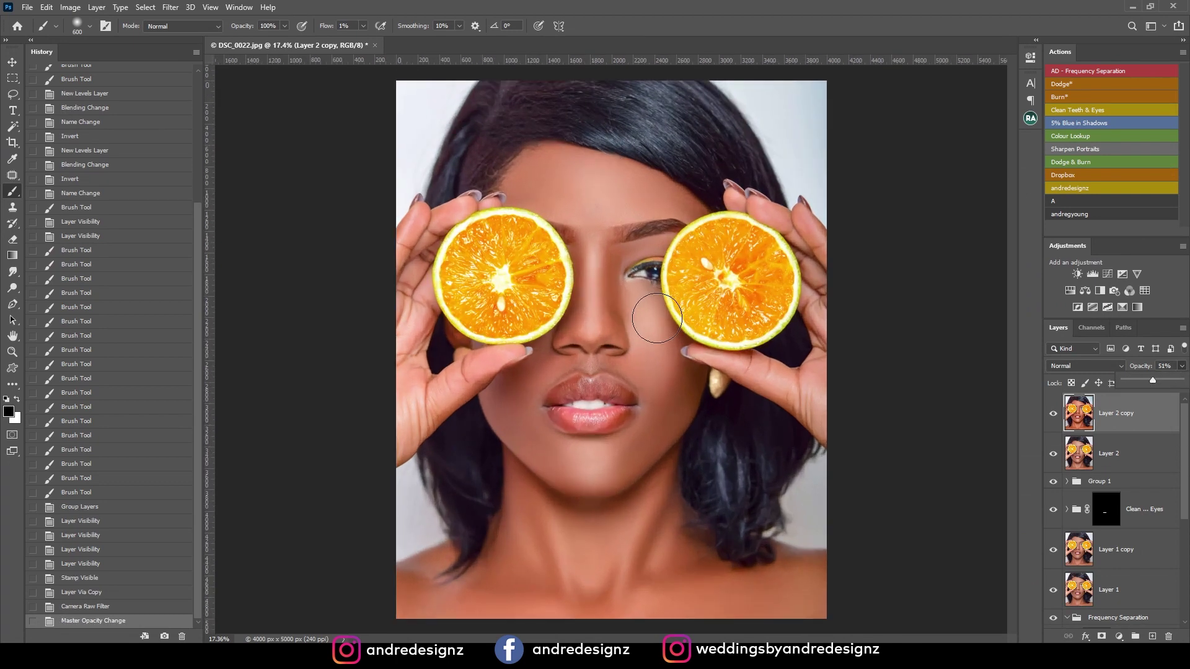
{"action": "scroll", "coordinate": [657, 317], "scroll_direction": "down", "scroll_amount": 2}
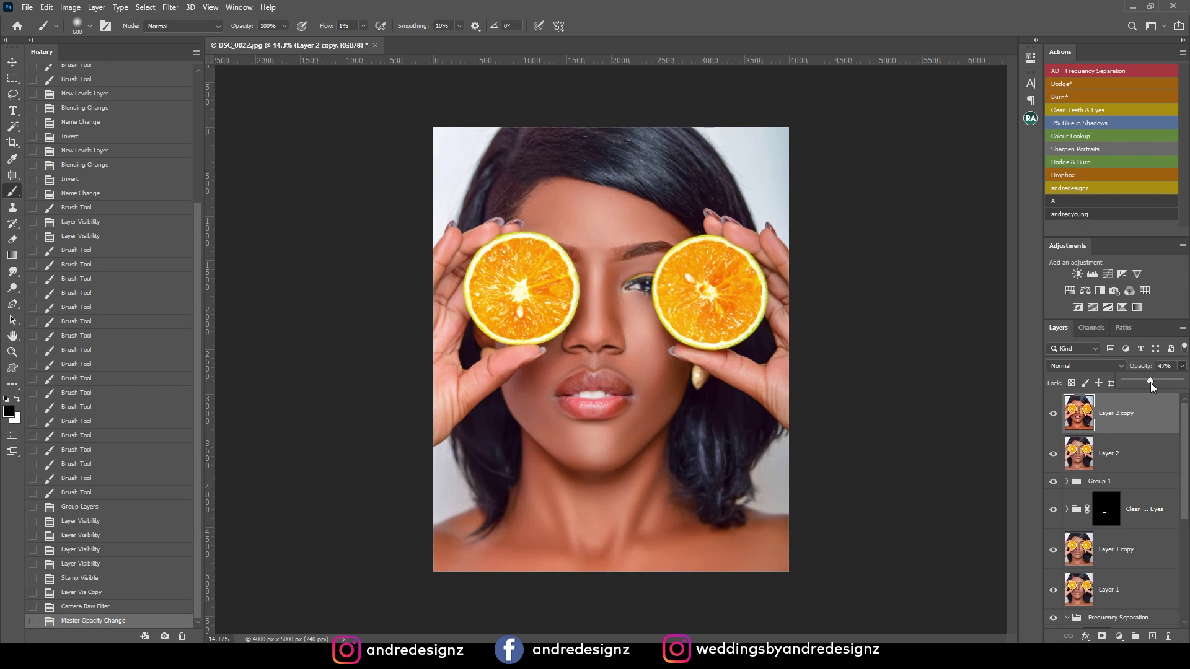
{"action": "left_click", "coordinate": [1053, 414]}
{"action": "left_click", "coordinate": [1053, 414]}
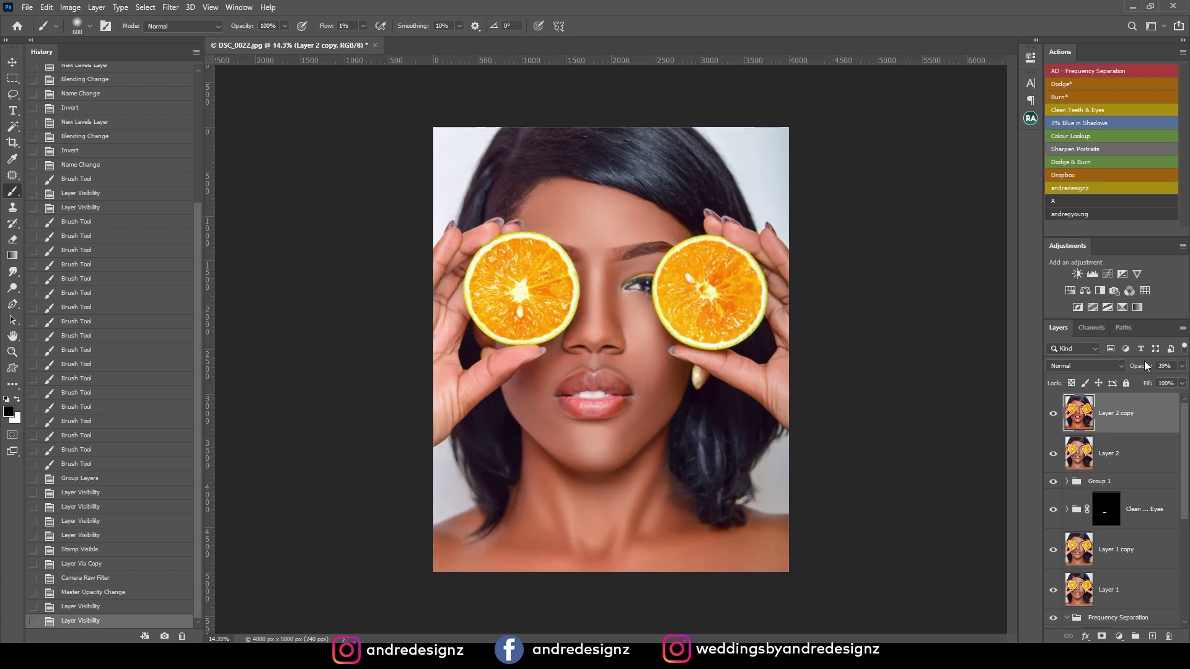
{"action": "left_click", "coordinate": [1064, 124]}
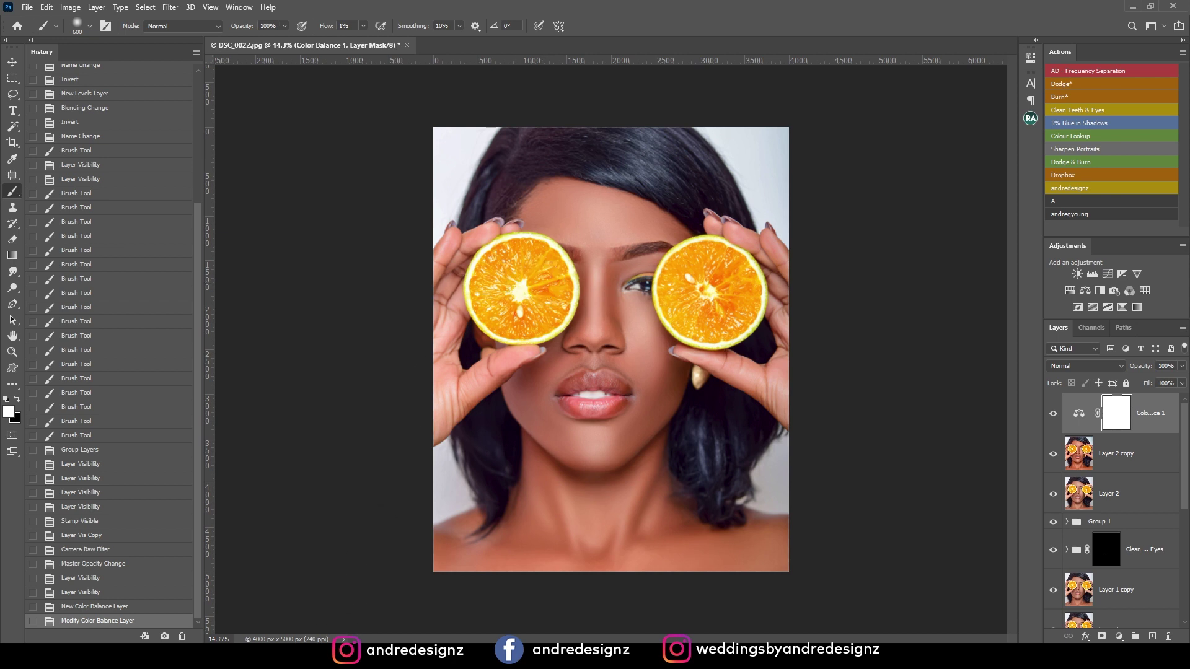
Switch to Chrome and open the photographer's published Instagram post of the portrait with orange slices.
{"action": "key", "text": "alt+Tab"}
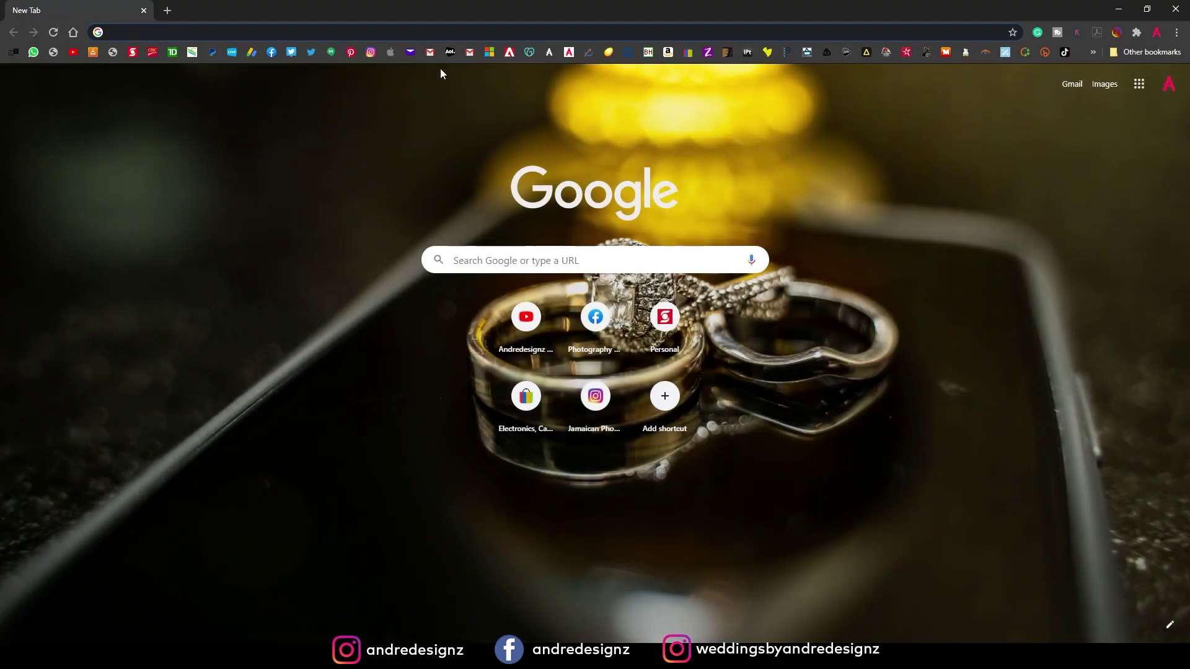
{"action": "left_click", "coordinate": [371, 53]}
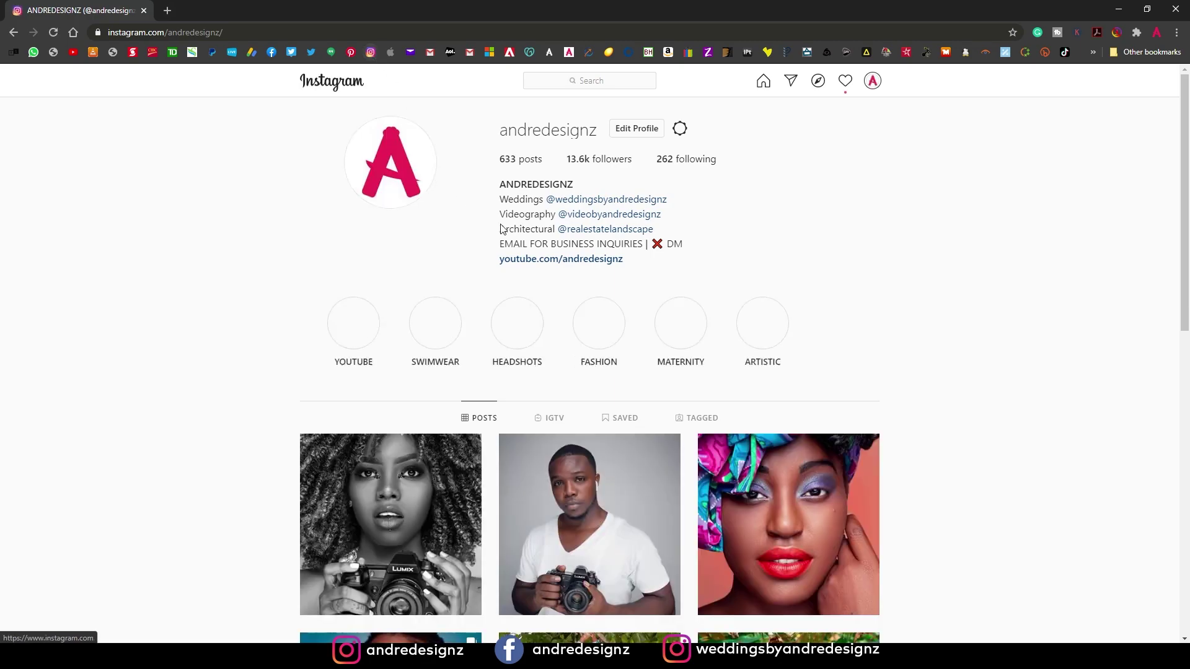
{"action": "scroll", "coordinate": [544, 231], "scroll_direction": "down", "scroll_amount": 1}
{"action": "scroll", "coordinate": [544, 231], "scroll_direction": "down", "scroll_amount": 7}
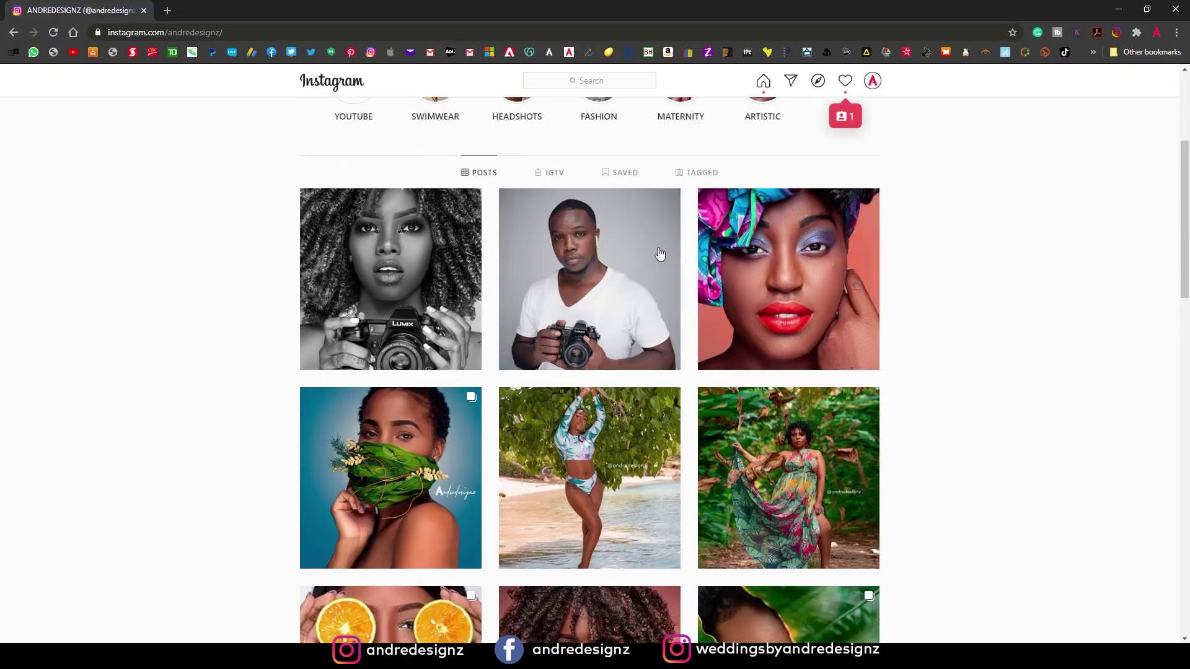
{"action": "scroll", "coordinate": [401, 191], "scroll_direction": "down", "scroll_amount": 8}
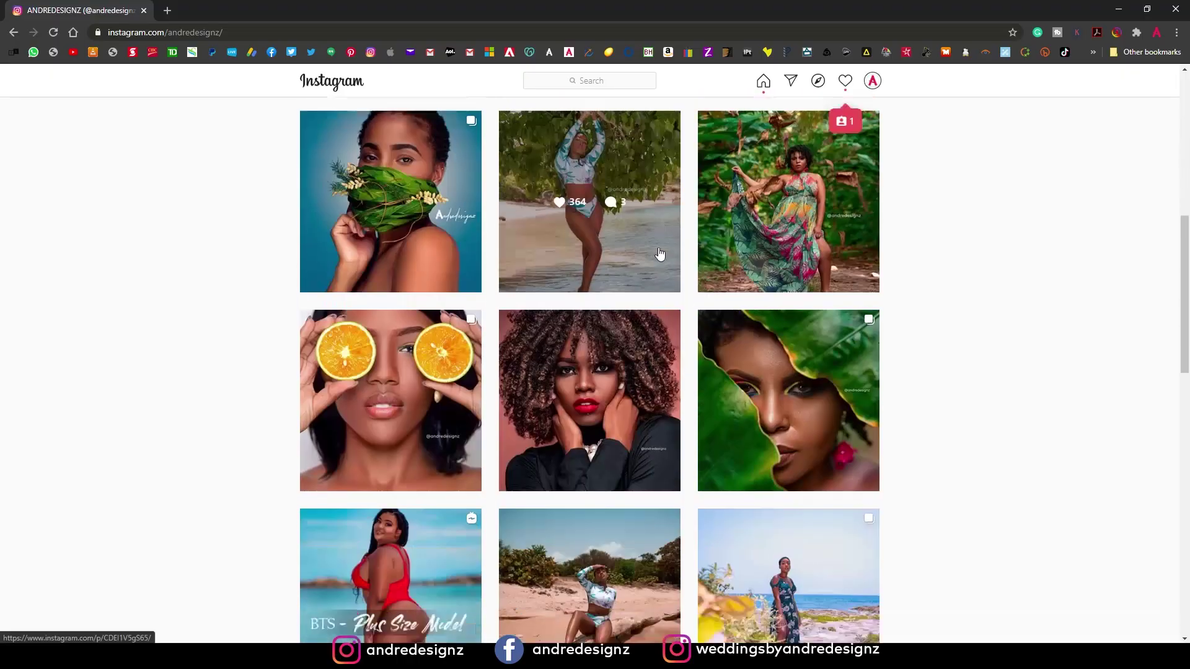
{"action": "left_click", "coordinate": [401, 192]}
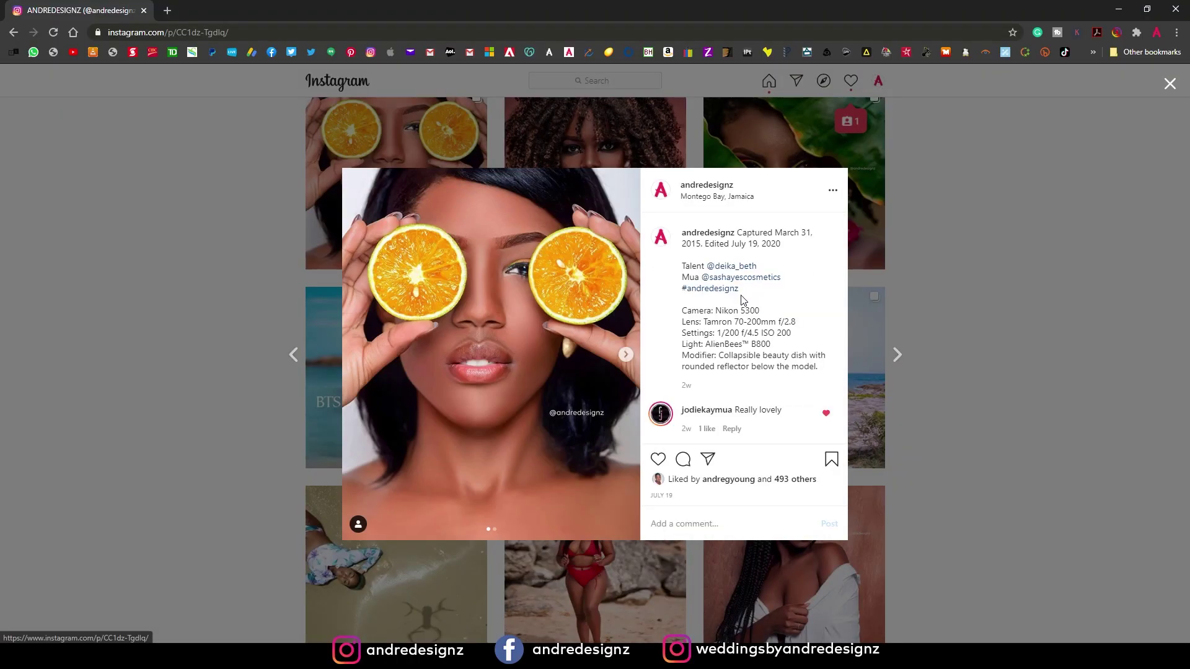
Compare the published version with the current edit in Photoshop, close the browser and inspect the portrait.
{"action": "left_click_drag", "start_coordinate": [667, 7], "coordinate": [1117, 42]}
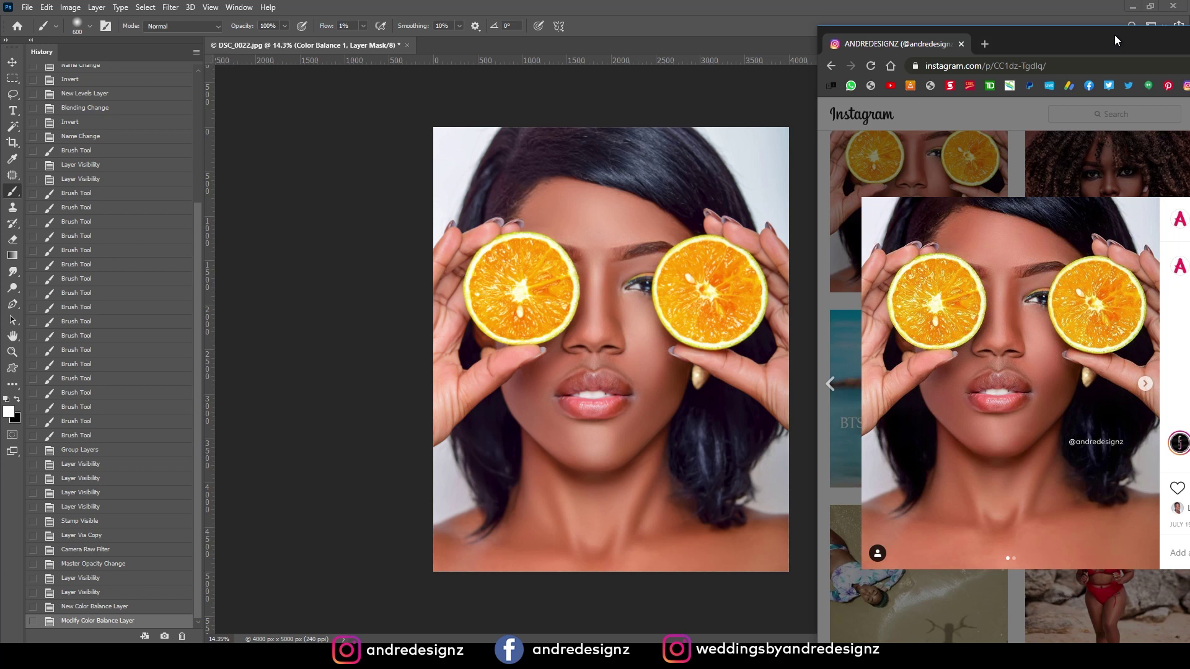
{"action": "left_click_drag", "start_coordinate": [1114, 40], "coordinate": [588, 34]}
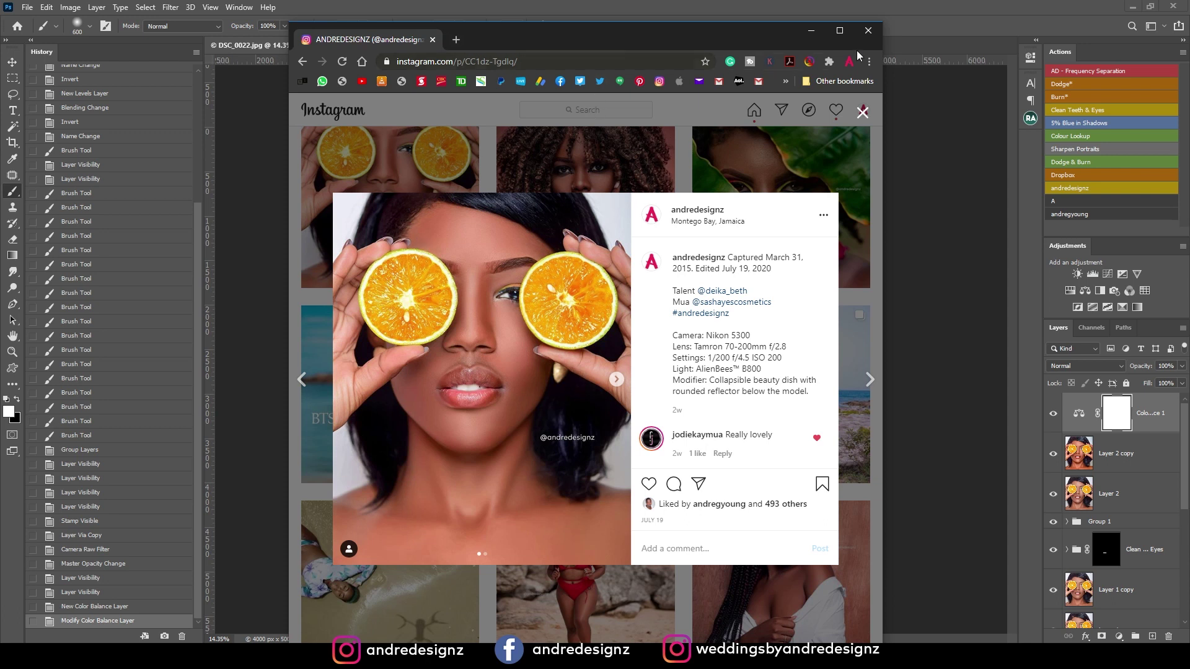
{"action": "left_click", "coordinate": [878, 31]}
{"action": "scroll", "coordinate": [690, 278], "scroll_direction": "up", "scroll_amount": 4}
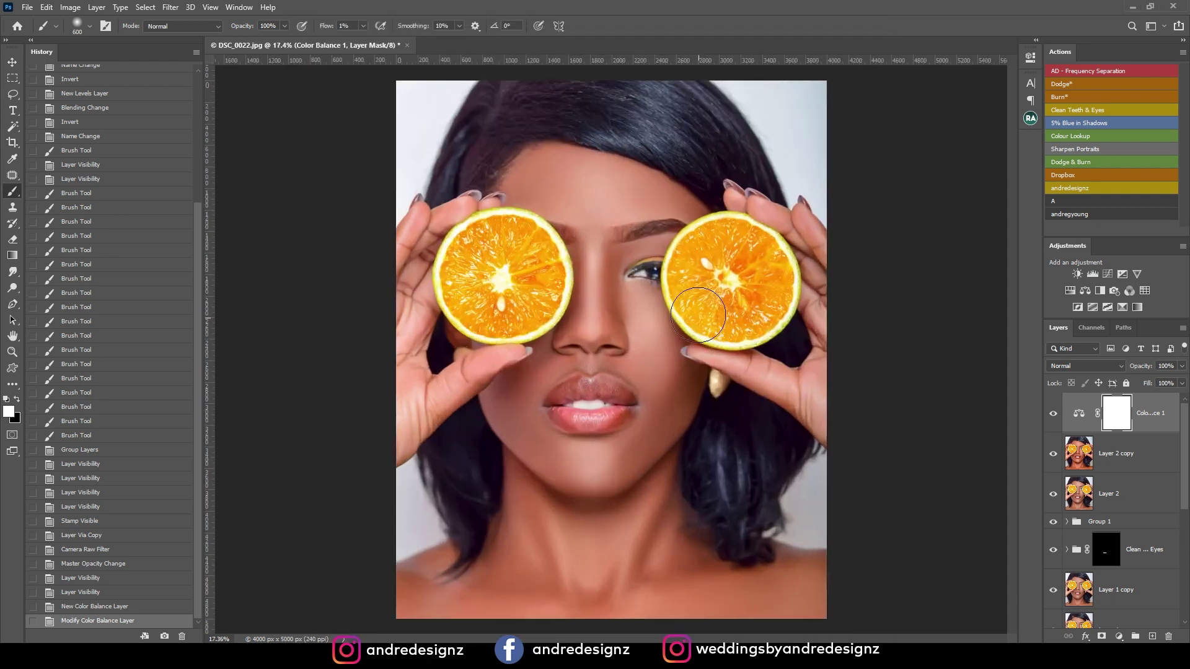
{"action": "scroll", "coordinate": [691, 279], "scroll_direction": "down", "scroll_amount": 5}
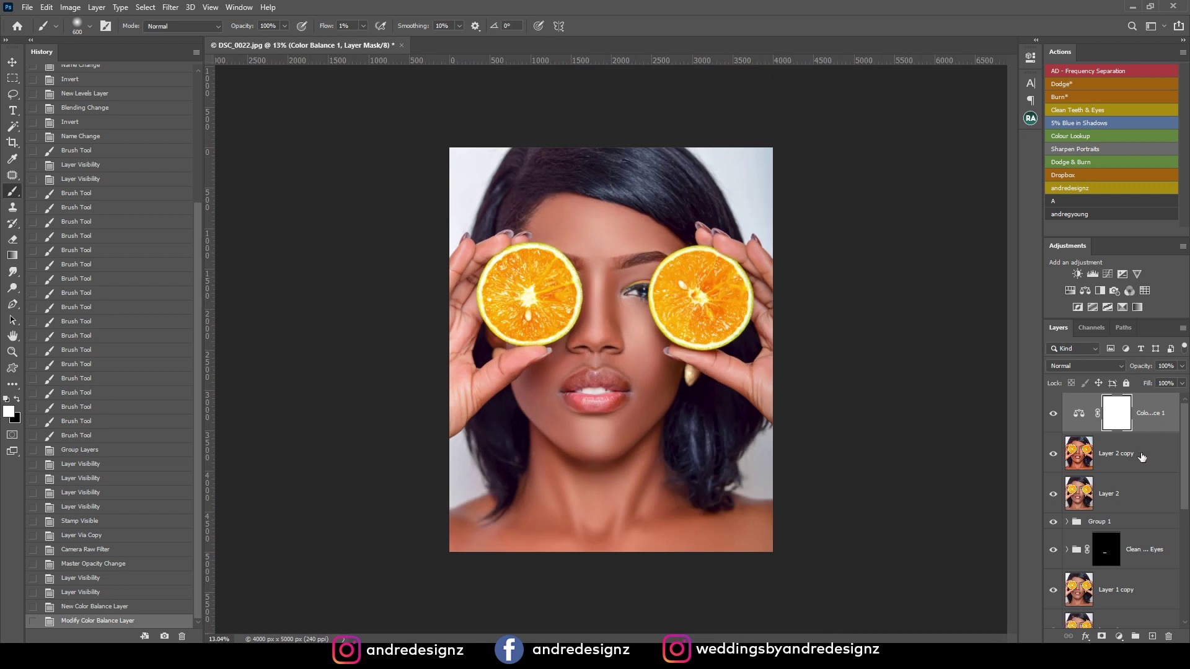
Stamp the visible layers into a new layer and shift the image upward within a 4:5 crop frame.
{"action": "key", "text": "ctrl+alt+shift+e"}
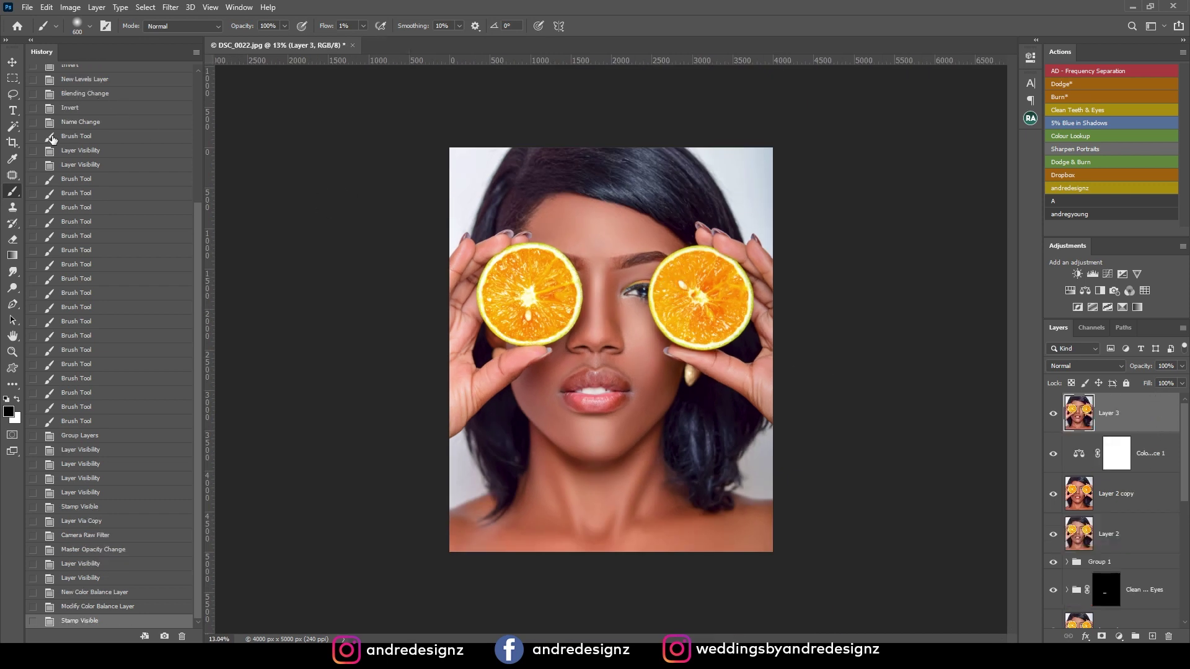
{"action": "left_click", "coordinate": [15, 146]}
{"action": "left_click", "coordinate": [647, 277]}
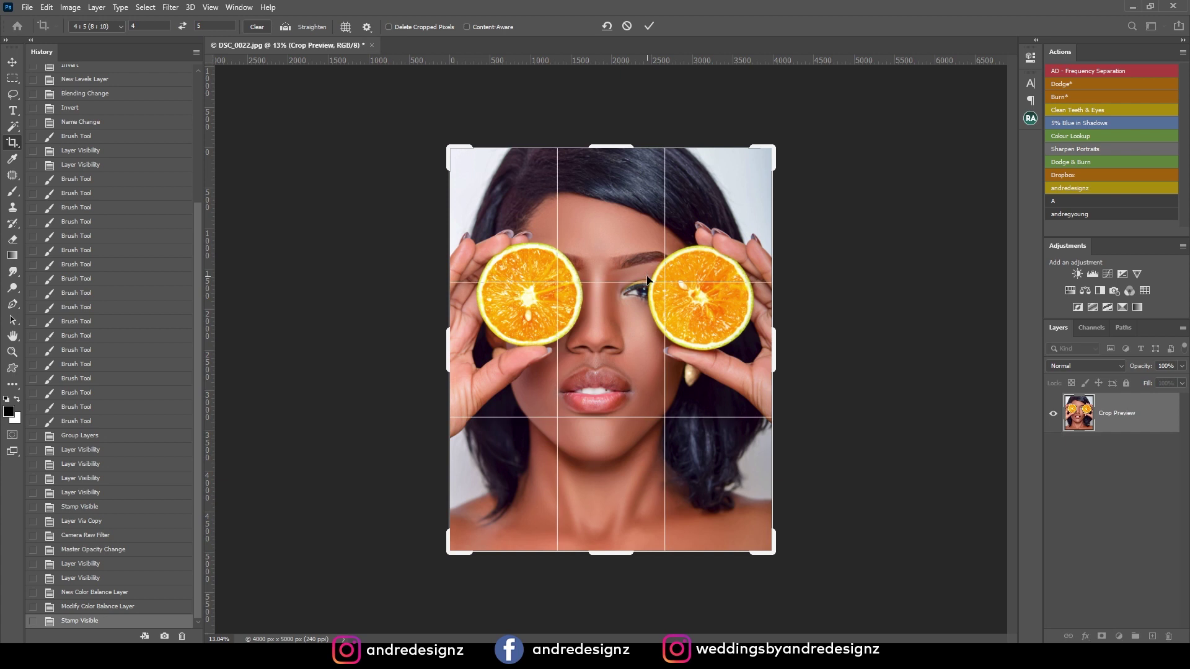
{"action": "left_click", "coordinate": [647, 277]}
{"action": "left_click", "coordinate": [647, 277]}
{"action": "key", "text": "Up"}
{"action": "key", "text": "Up"}
{"action": "key", "text": "Up"}
{"action": "key", "text": "Up"}
{"action": "key", "text": "Up"}
{"action": "key", "text": "Up"}
{"action": "key", "text": "Up"}
{"action": "key", "text": "Up"}
{"action": "key", "text": "Up"}
{"action": "key", "text": "Up"}
{"action": "key", "text": "Up"}
{"action": "key", "text": "Up"}
{"action": "key", "text": "Up"}
{"action": "key", "text": "Up"}
{"action": "key", "text": "Up"}
{"action": "key", "text": "Up"}
{"action": "key", "text": "Up"}
{"action": "key", "text": "Up"}
{"action": "key", "text": "Up"}
{"action": "key", "text": "Up"}
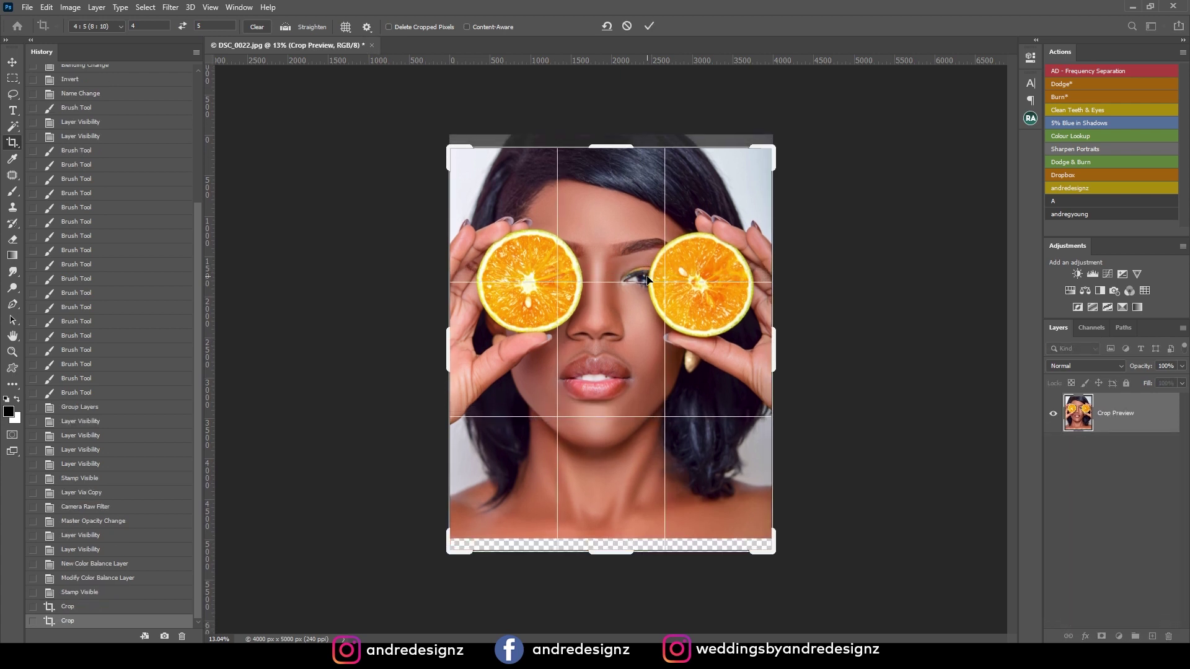
{"action": "key", "text": "Down"}
{"action": "key", "text": "Down"}
{"action": "key", "text": "Down"}
{"action": "key", "text": "Down"}
{"action": "key", "text": "Down"}
{"action": "key", "text": "Down"}
{"action": "key", "text": "Down"}
{"action": "key", "text": "Down"}
{"action": "key", "text": "Down"}
{"action": "key", "text": "Down"}
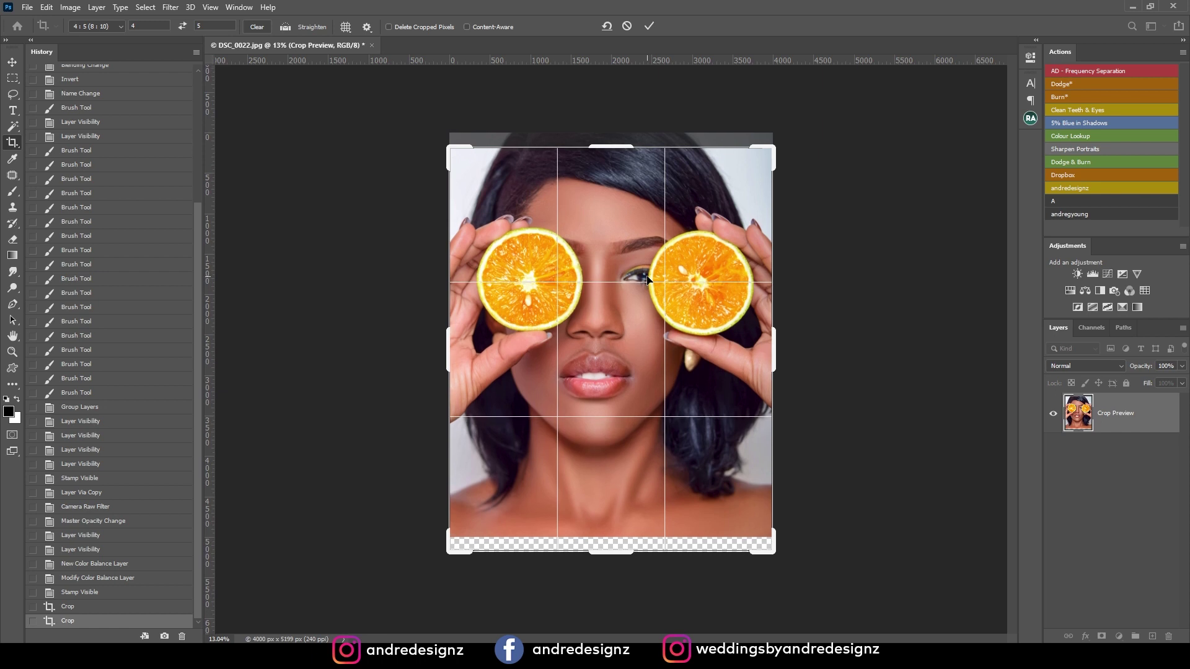
{"action": "key", "text": "Up"}
{"action": "key", "text": "Up"}
{"action": "key", "text": "Up"}
{"action": "key", "text": "Up"}
{"action": "key", "text": "Up"}
{"action": "key", "text": "Up"}
{"action": "key", "text": "Up"}
Shrink the crop frame to exclude the empty strip below the shoulders, recentre the face horizontally and crop to 3828 x 4785 px.
{"action": "left_click_drag", "start_coordinate": [609, 557], "coordinate": [614, 544]}
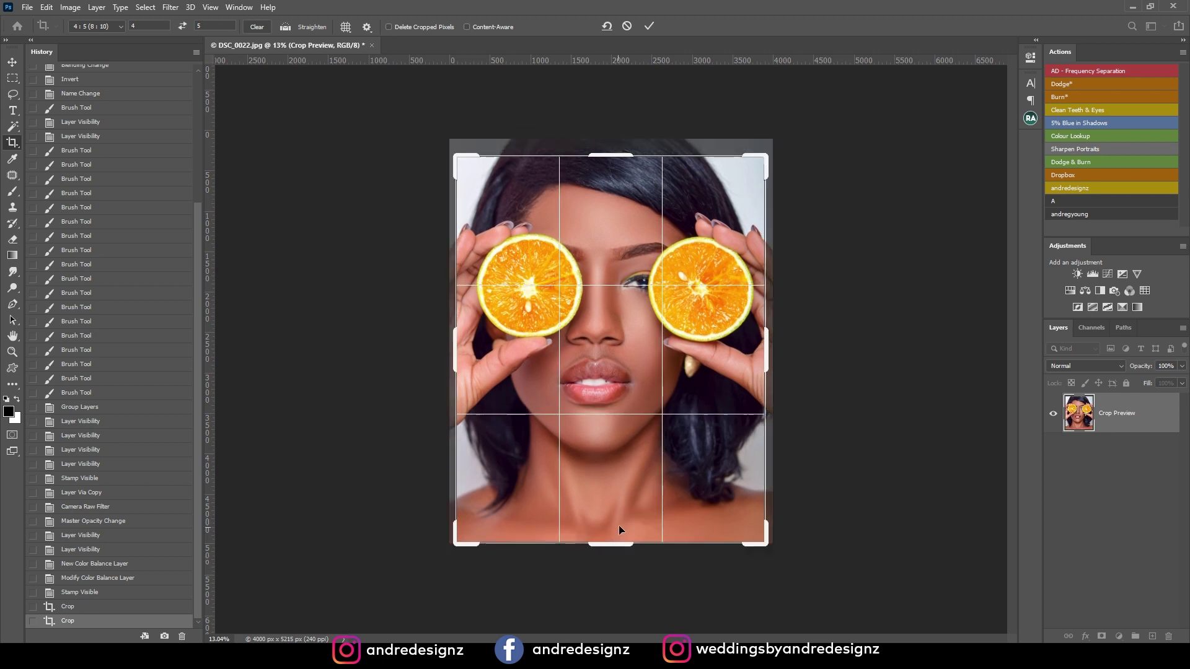
{"action": "left_click", "coordinate": [632, 484]}
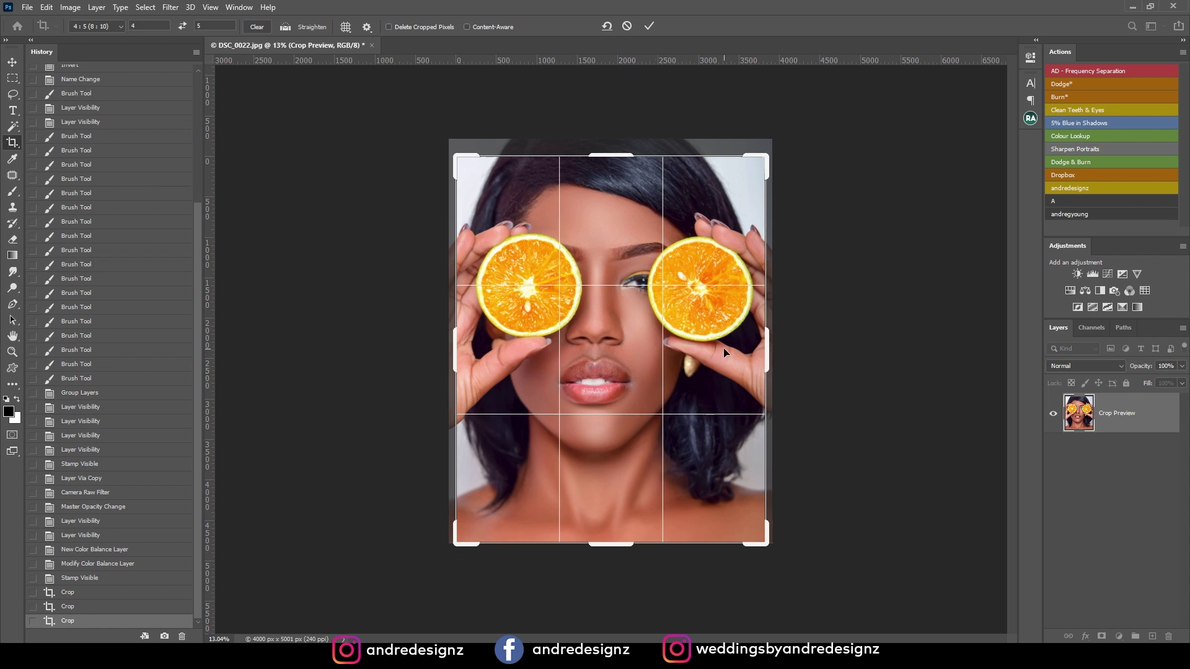
{"action": "key", "text": "Right"}
{"action": "key", "text": "Right"}
{"action": "key", "text": "Right"}
{"action": "key", "text": "Right"}
{"action": "key", "text": "Right"}
{"action": "key", "text": "Right"}
{"action": "key", "text": "Right"}
{"action": "key", "text": "Right"}
{"action": "key", "text": "Right"}
{"action": "key", "text": "Left"}
{"action": "key", "text": "Left"}
{"action": "key", "text": "Left"}
{"action": "key", "text": "Left"}
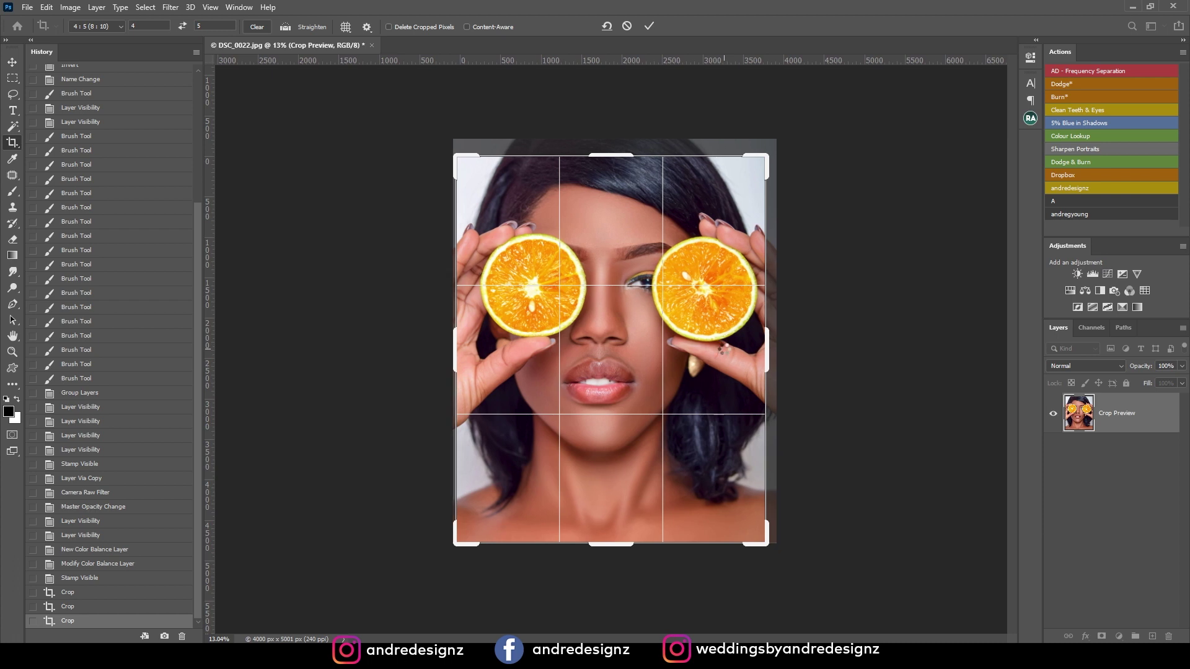
{"action": "key", "text": "Return"}
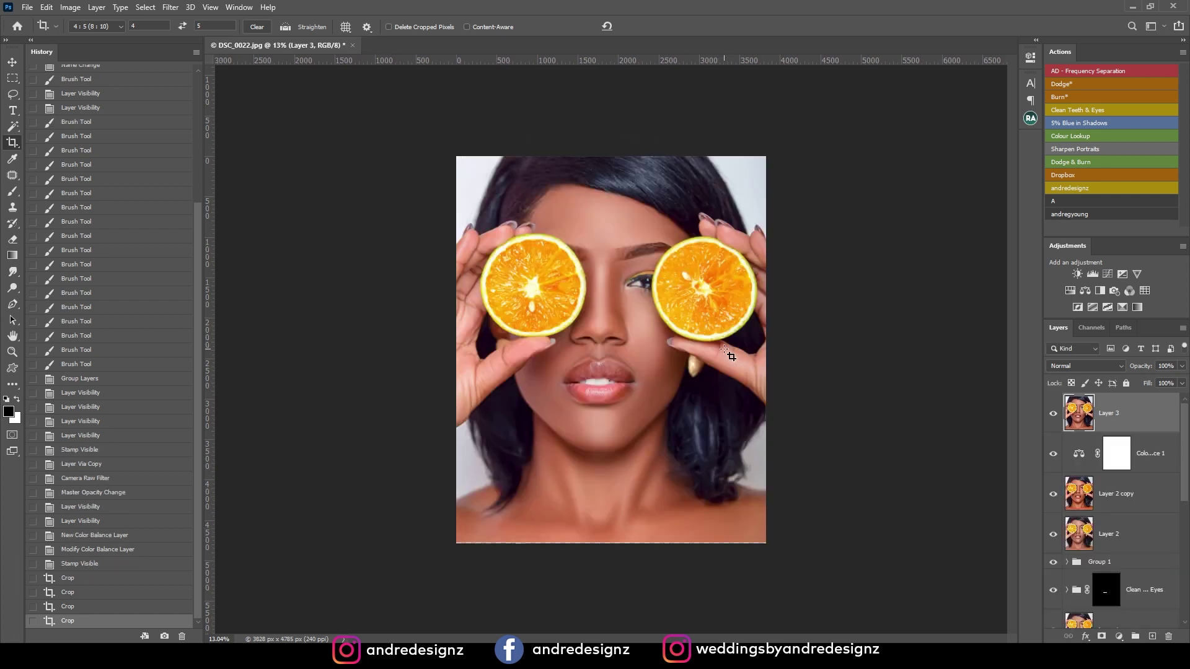